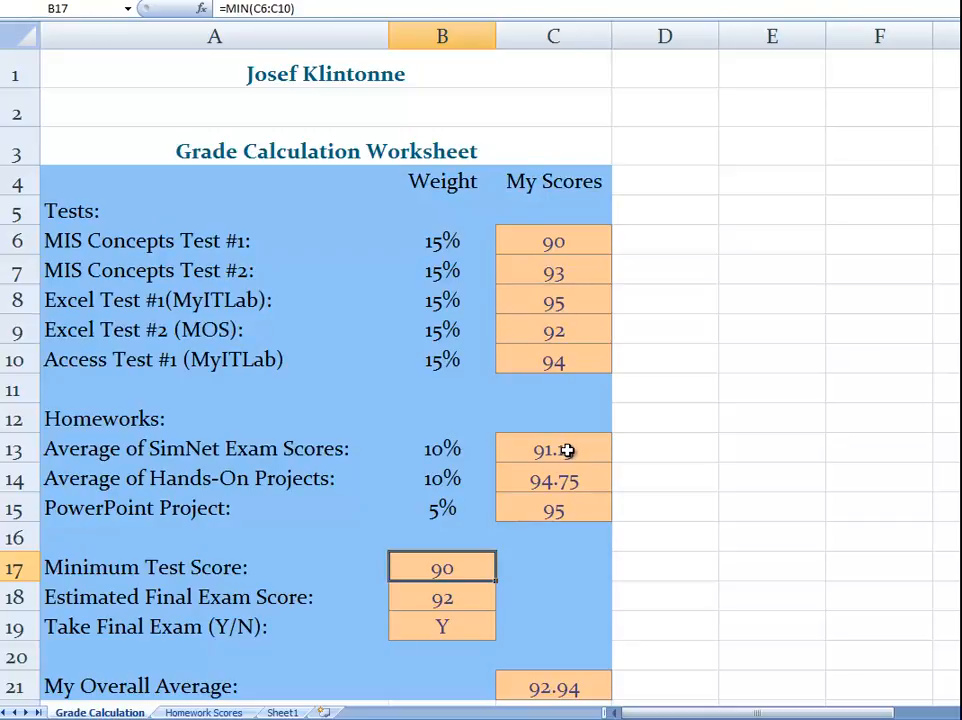
- Examine each test score in C6 through C10 and the Minimum Test Score formula in B17
left_click(547, 243)
left_click(544, 272)
left_click(541, 302)
left_click(538, 331)
left_click(538, 360)
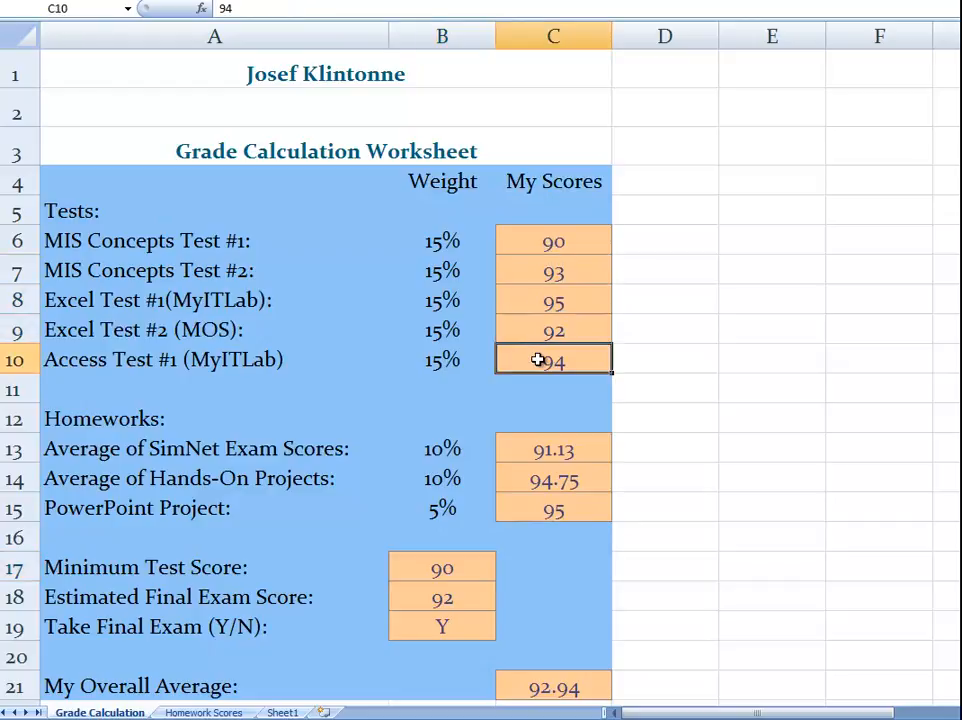
left_click(464, 567)
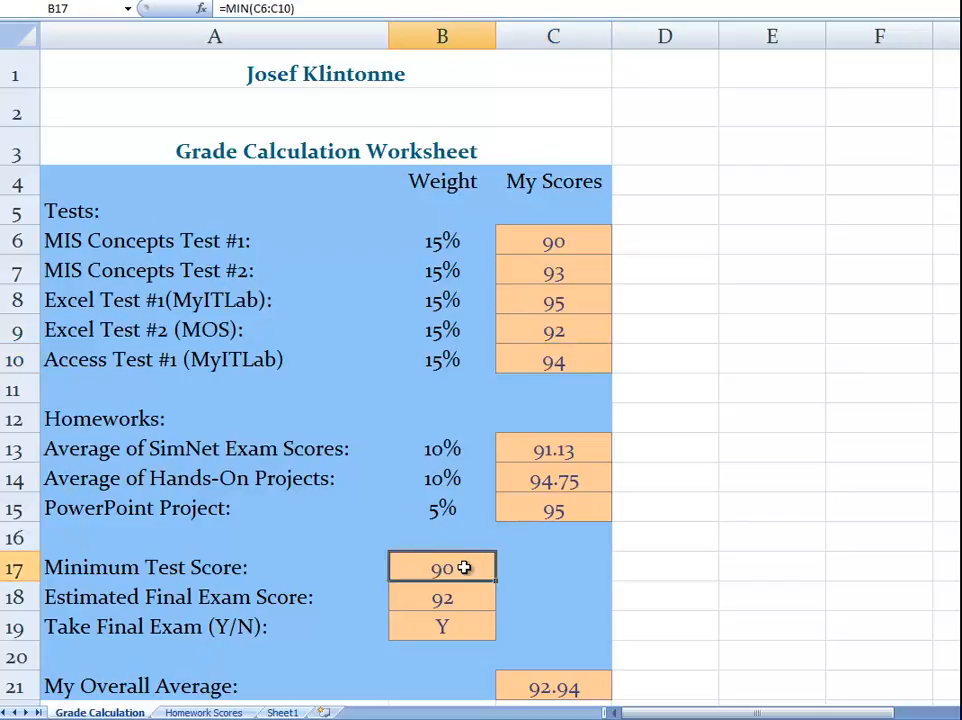
- Inspect the blank cells C11 and C12 between tests and homework against the Minimum Test Score and My Overall Average formulas
left_click(553, 392)
left_click(554, 419)
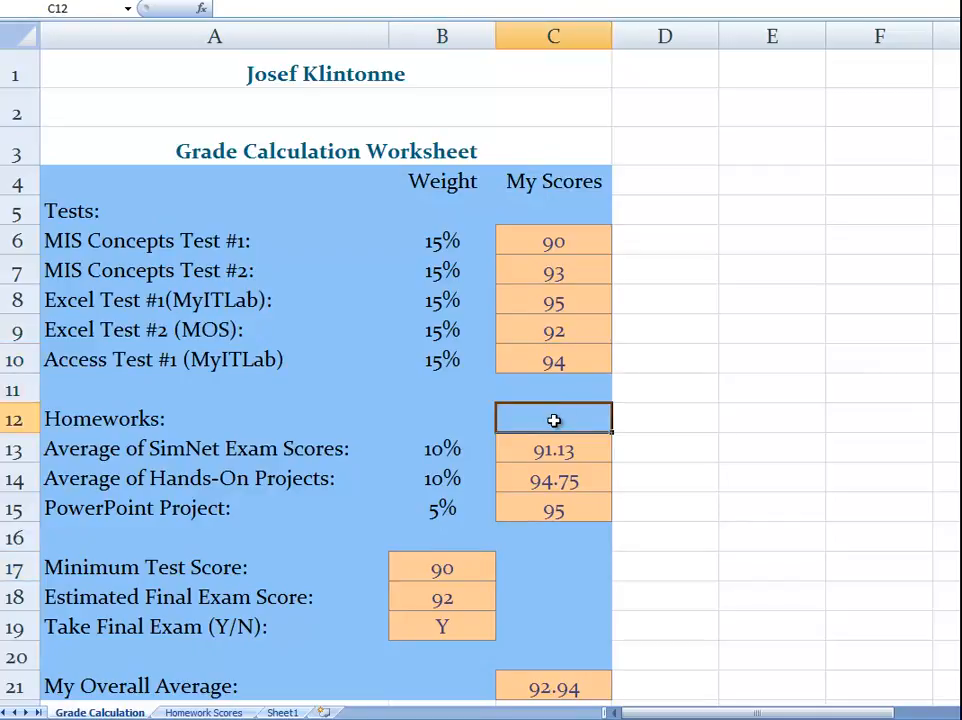
left_click(553, 389)
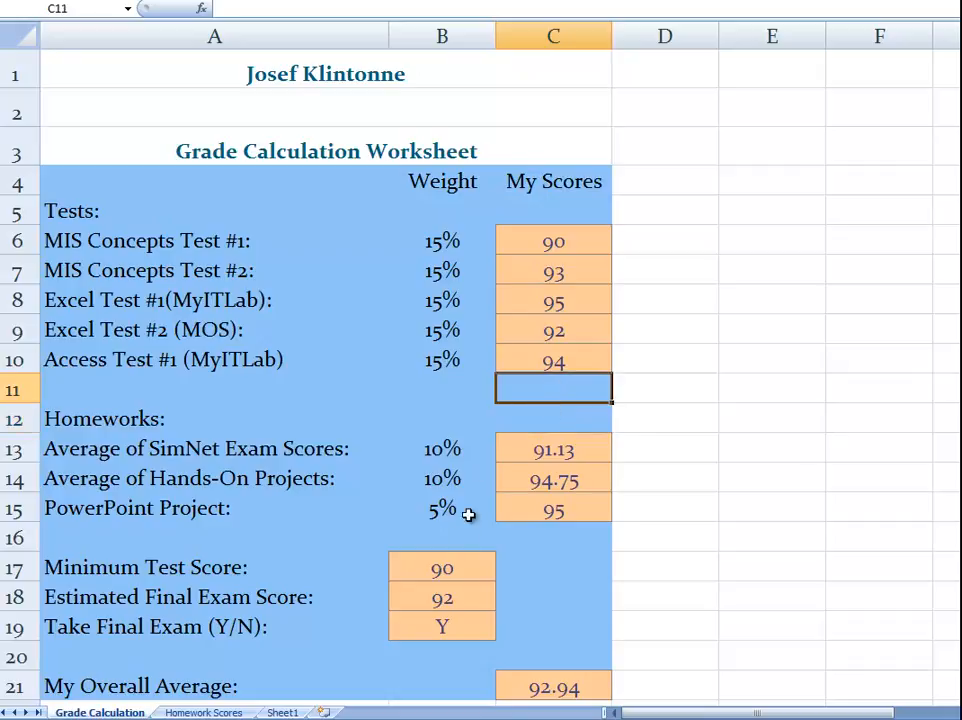
left_click(450, 568)
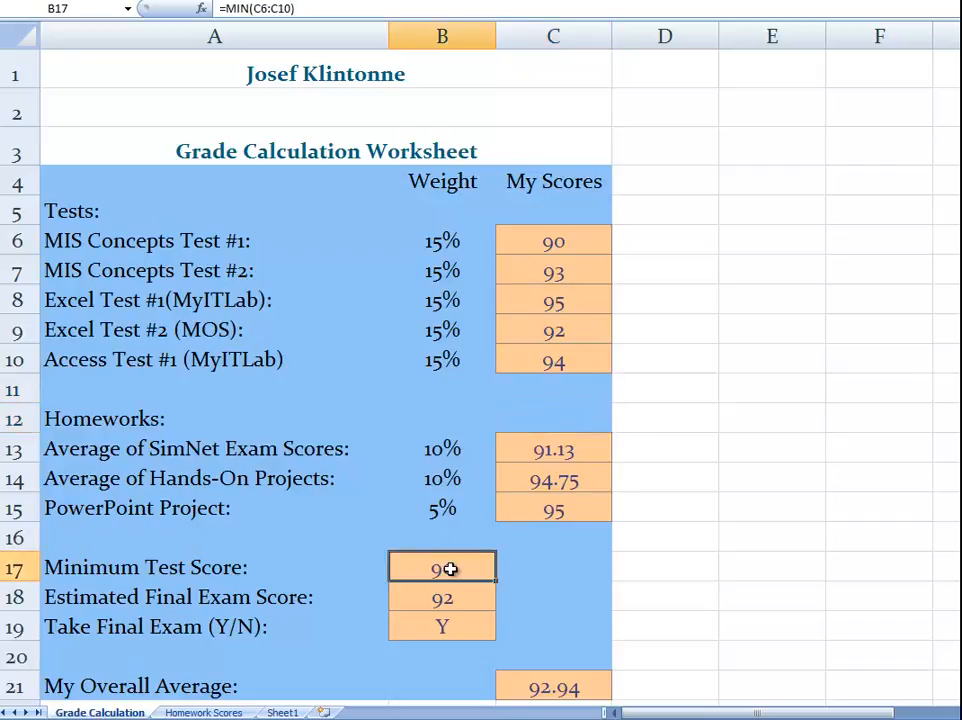
left_click(530, 394)
left_click(533, 422)
left_click(541, 390)
left_click(552, 417)
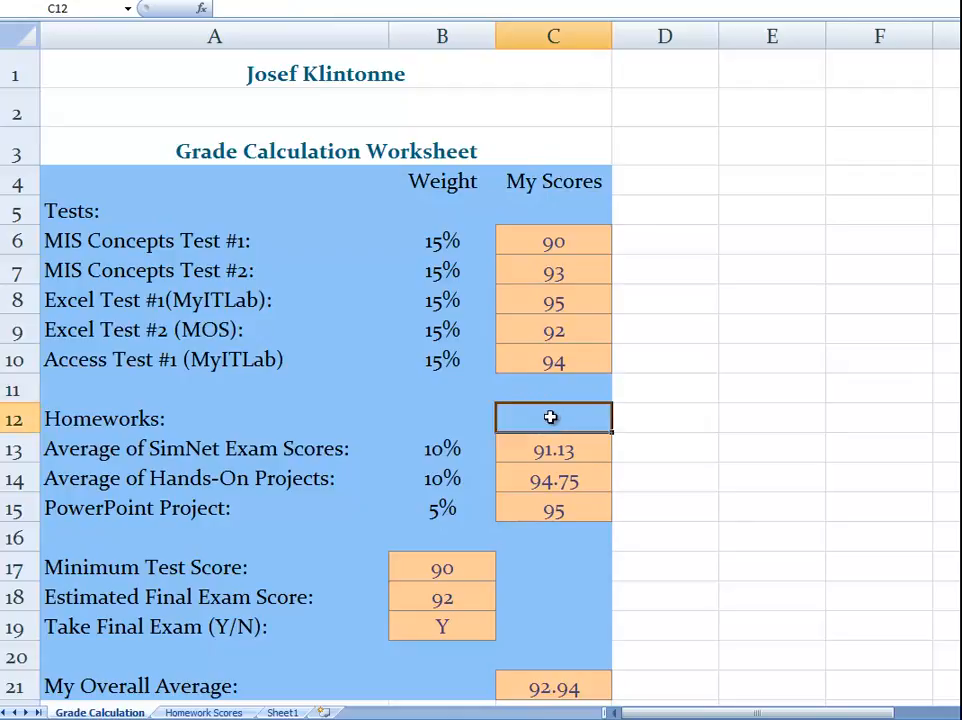
left_click(567, 686)
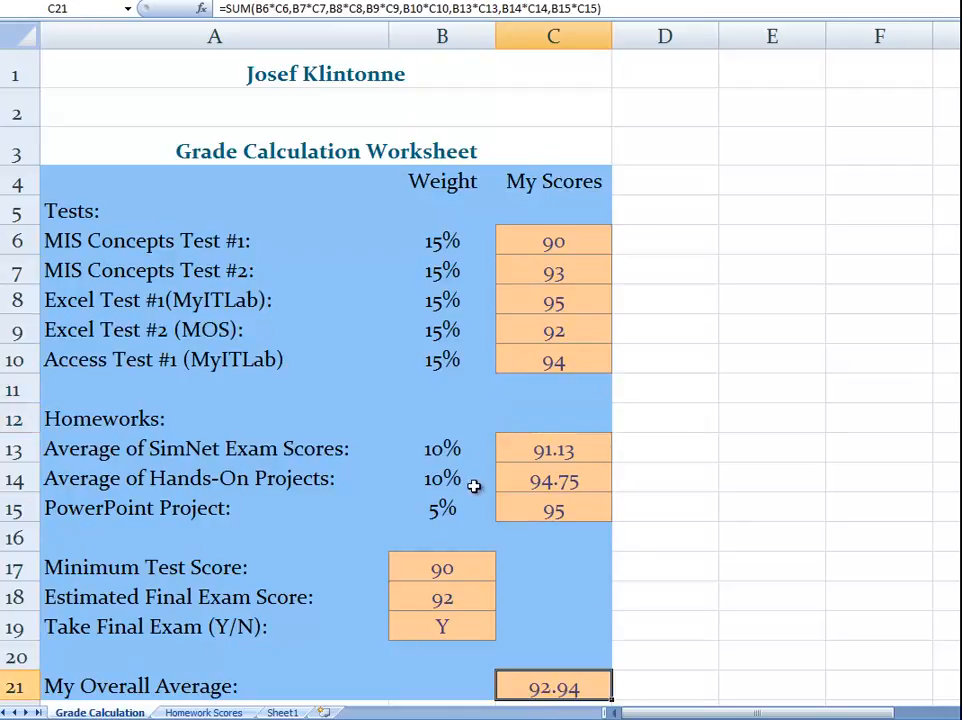
left_click(523, 390)
left_click(525, 419)
left_click(522, 396)
left_click(554, 412)
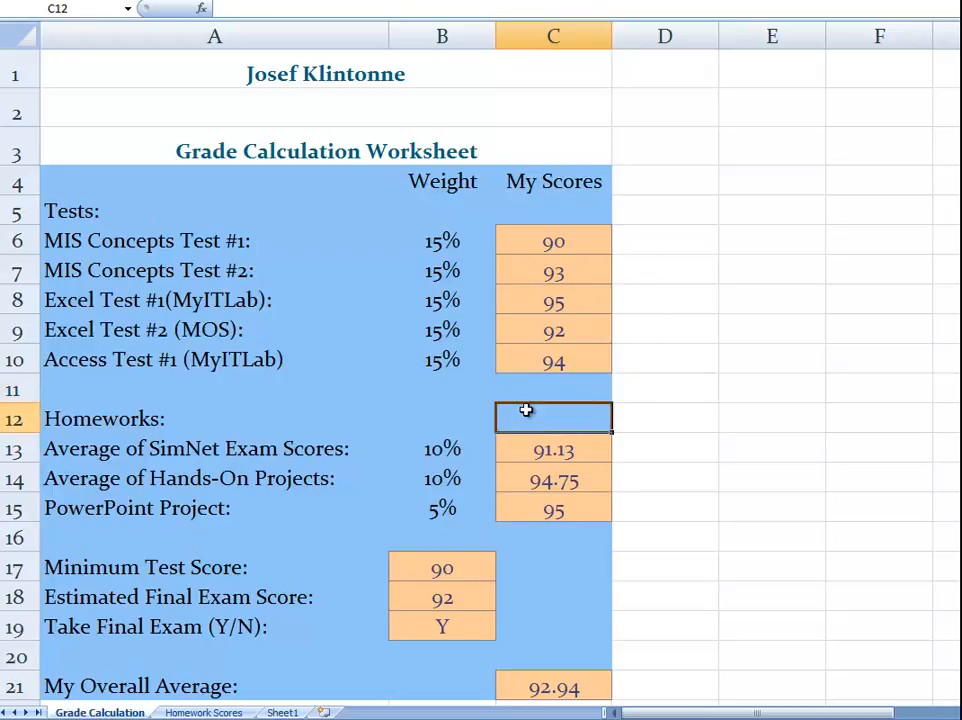
- Compare the MIS Concepts Test #1 score in C6 with the Minimum Test Score formula in B17
left_click(428, 556)
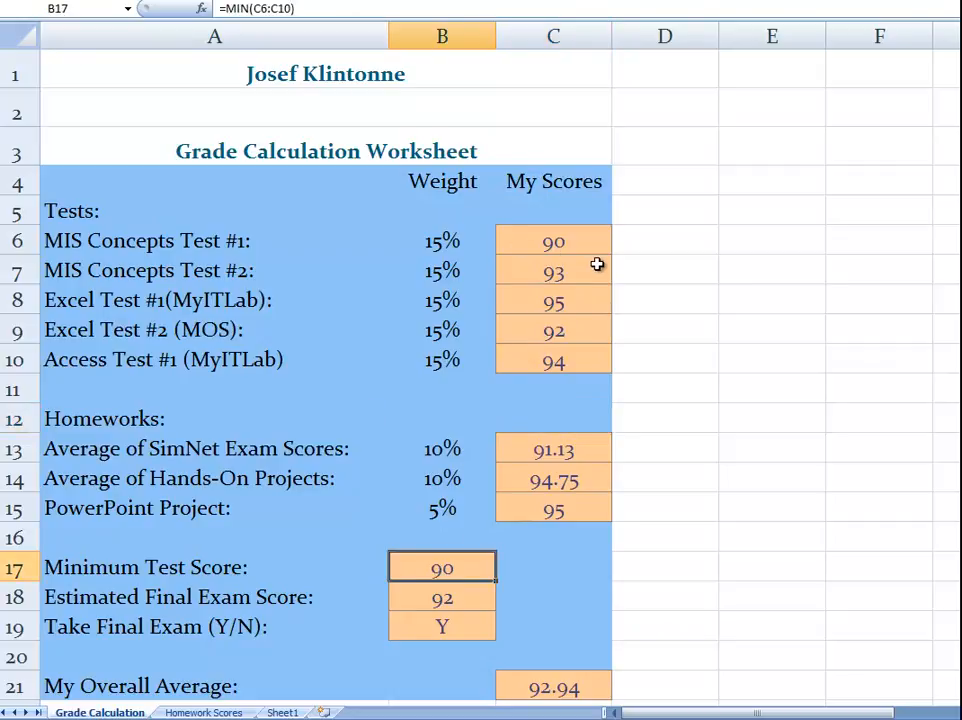
left_click(525, 234)
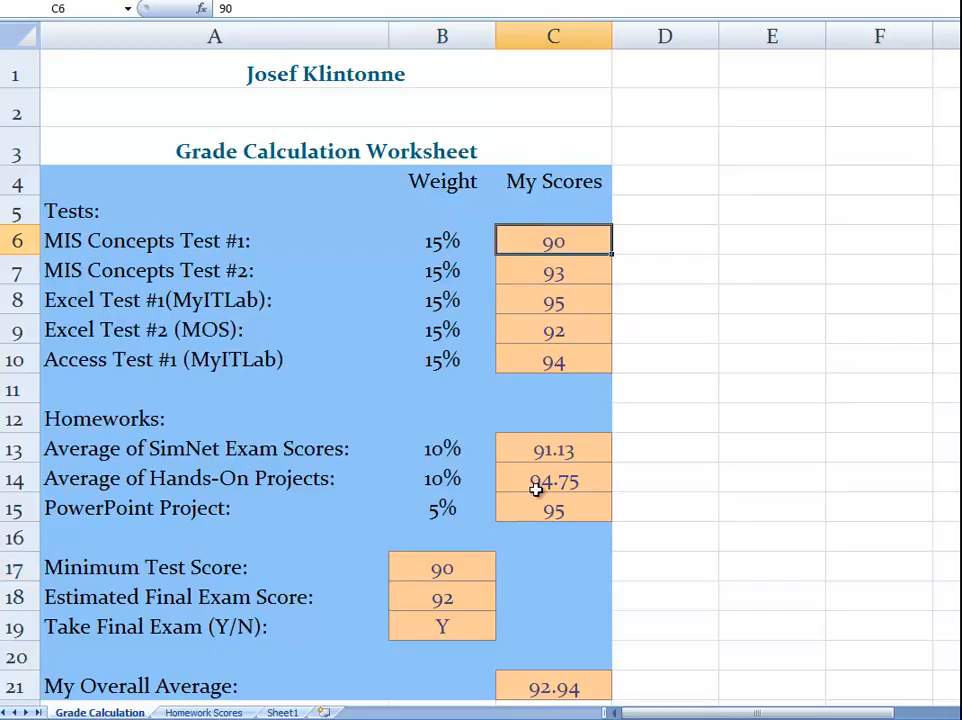
left_click(463, 569)
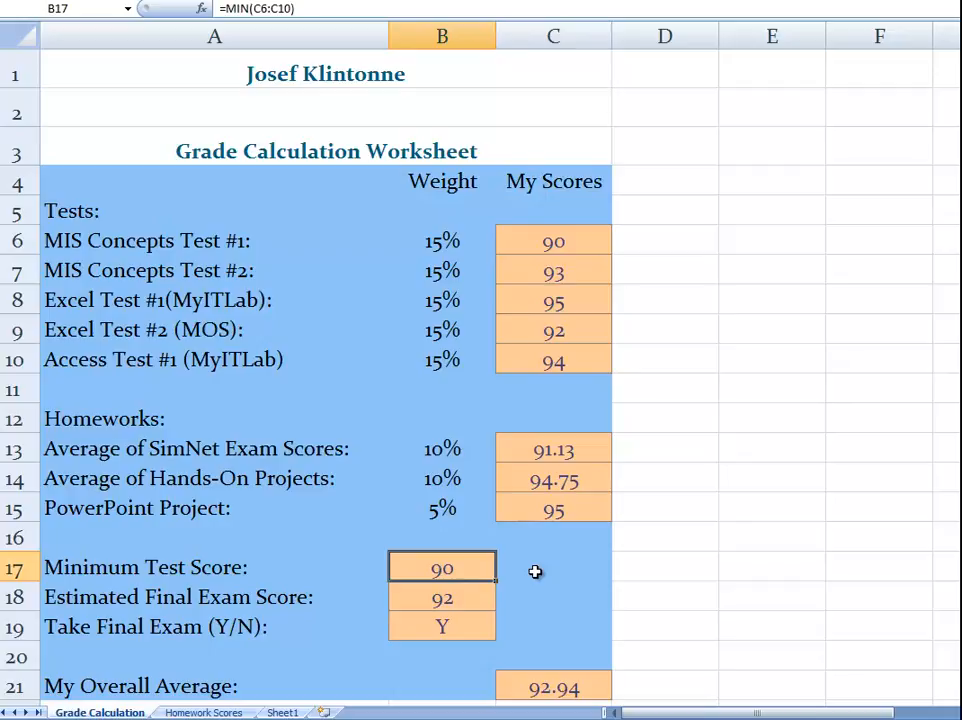
- Inspect the IF formula behind the Take Final Exam (Y/N) cell B19, opening it for editing without altering it
left_click(463, 627)
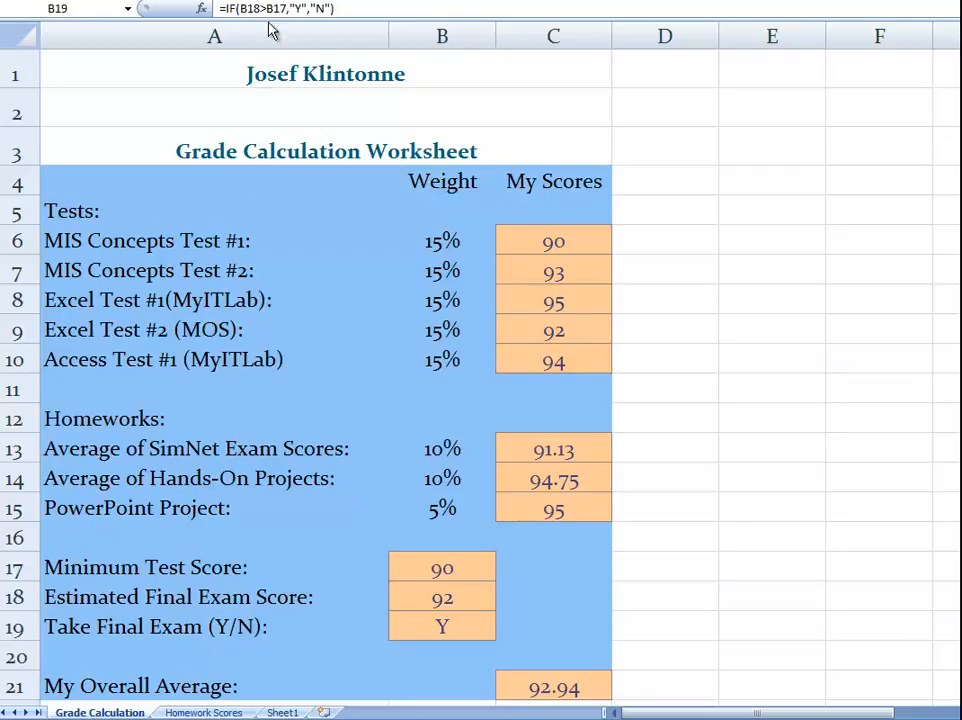
left_click(350, 8)
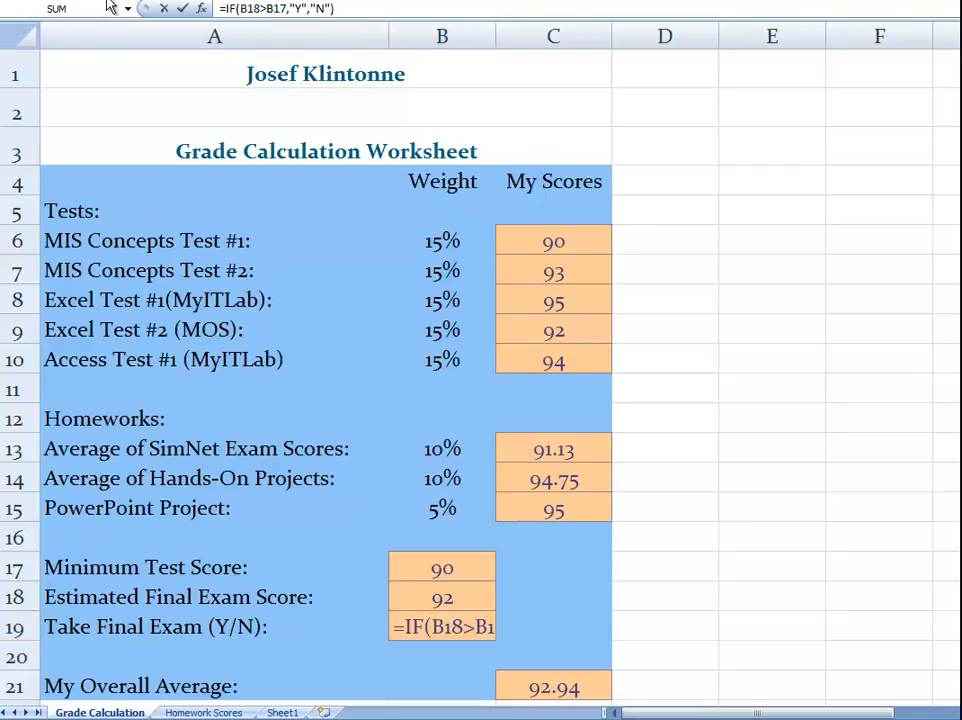
left_click(228, 8)
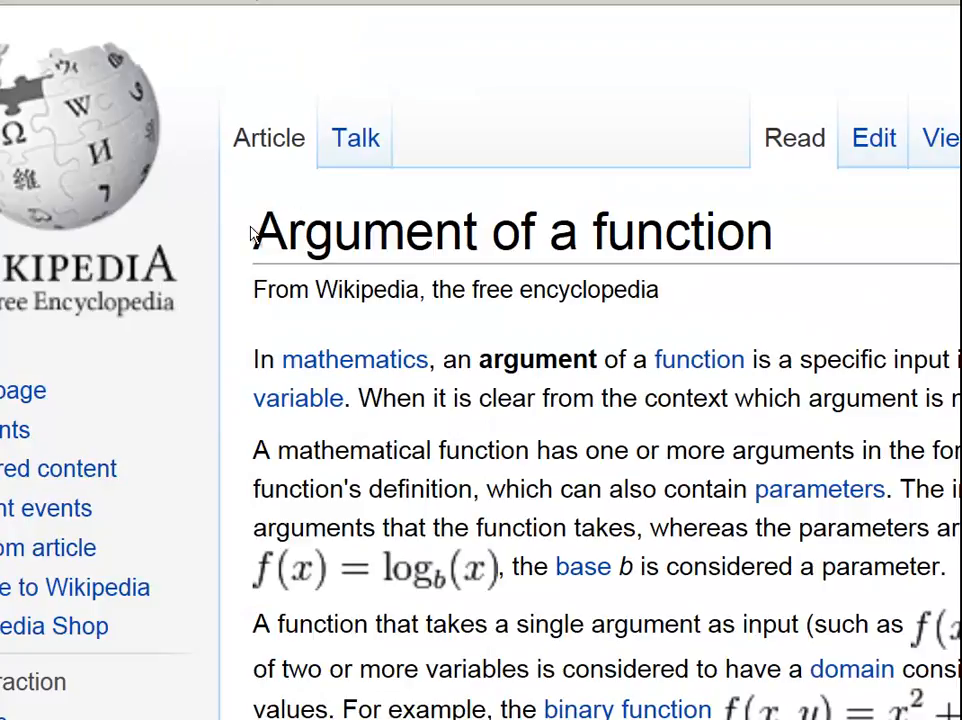
- Read the Wikipedia article "Argument of a function", highlighting its title and the word "input" in the definition
left_click_drag(256, 229, 721, 236)
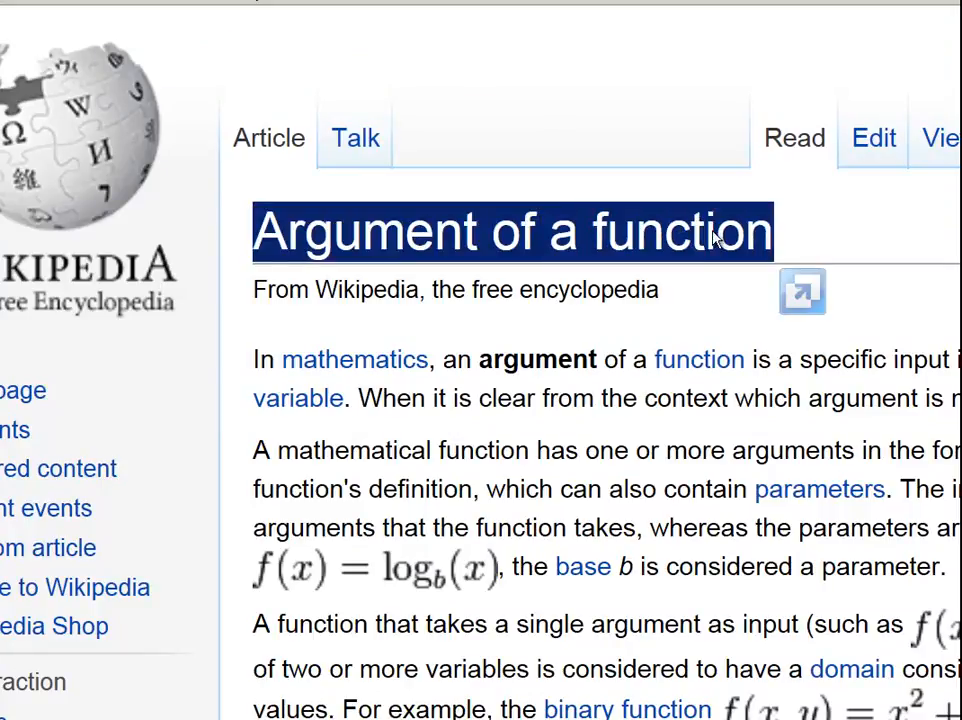
left_click(808, 238)
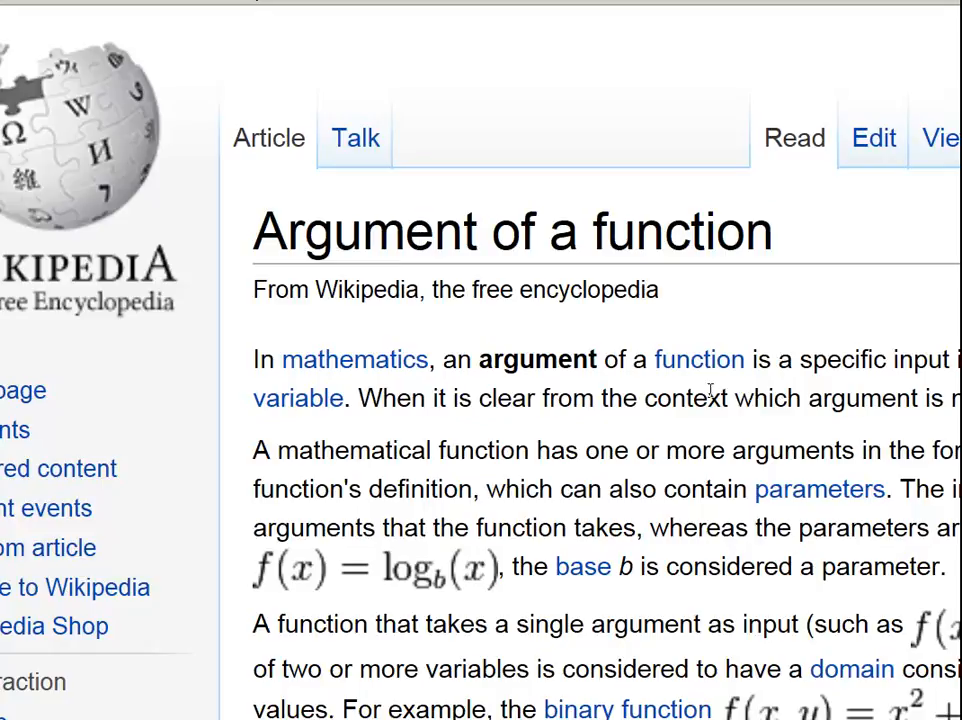
left_click_drag(900, 360, 959, 362)
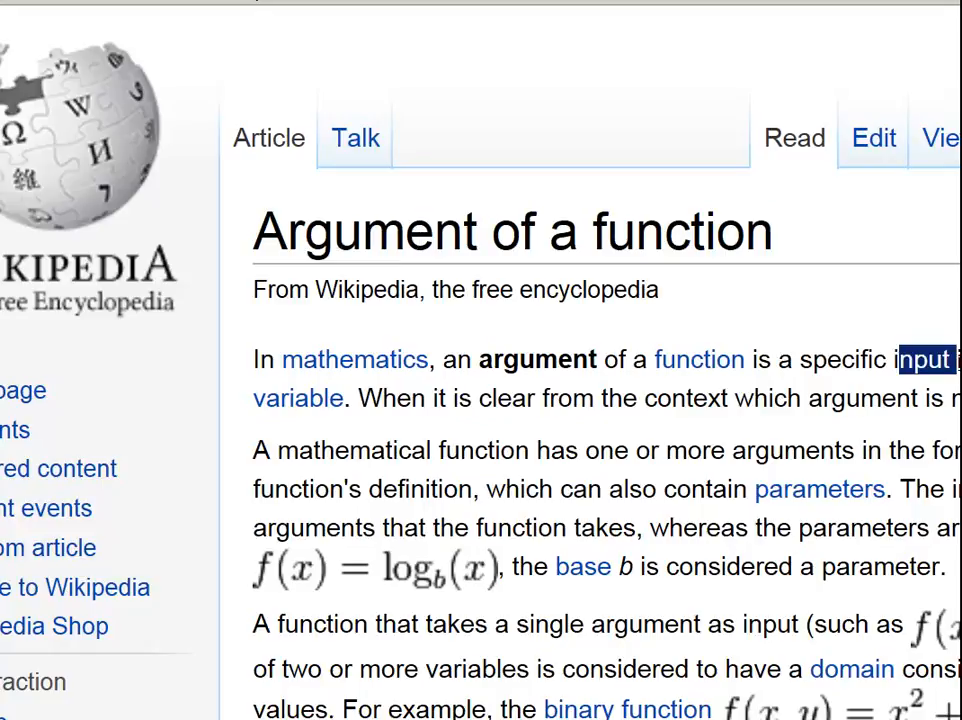
left_click(896, 358)
left_click_drag(893, 360, 953, 365)
left_click(848, 337)
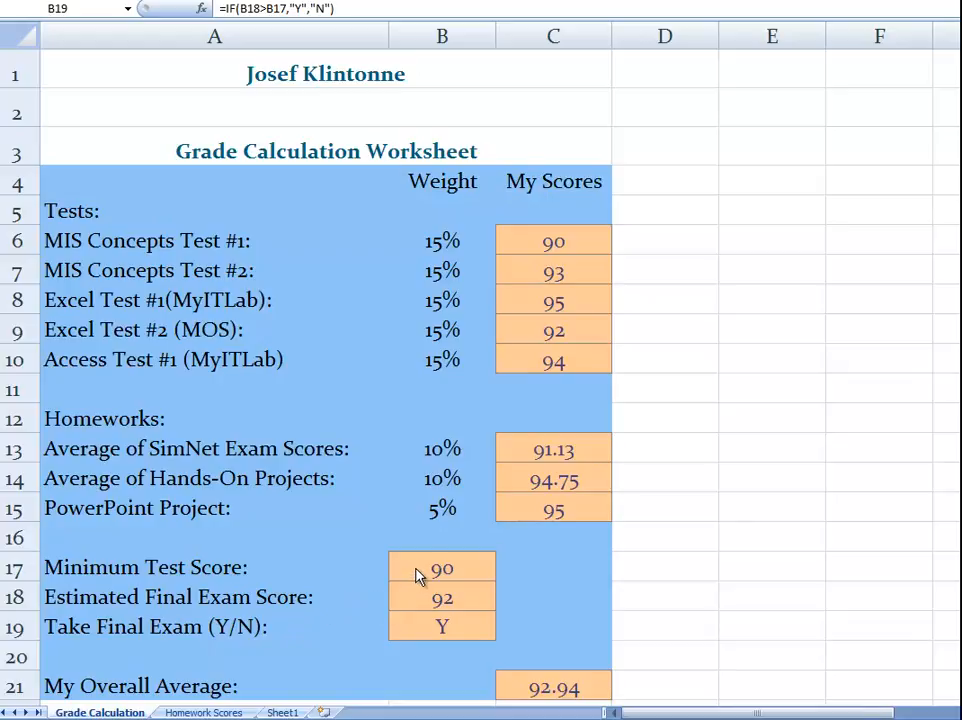
- Return to the Grade Calculation sheet in Excel and review the Minimum Test Score and Estimated Final Exam Score labels
left_click(231, 632)
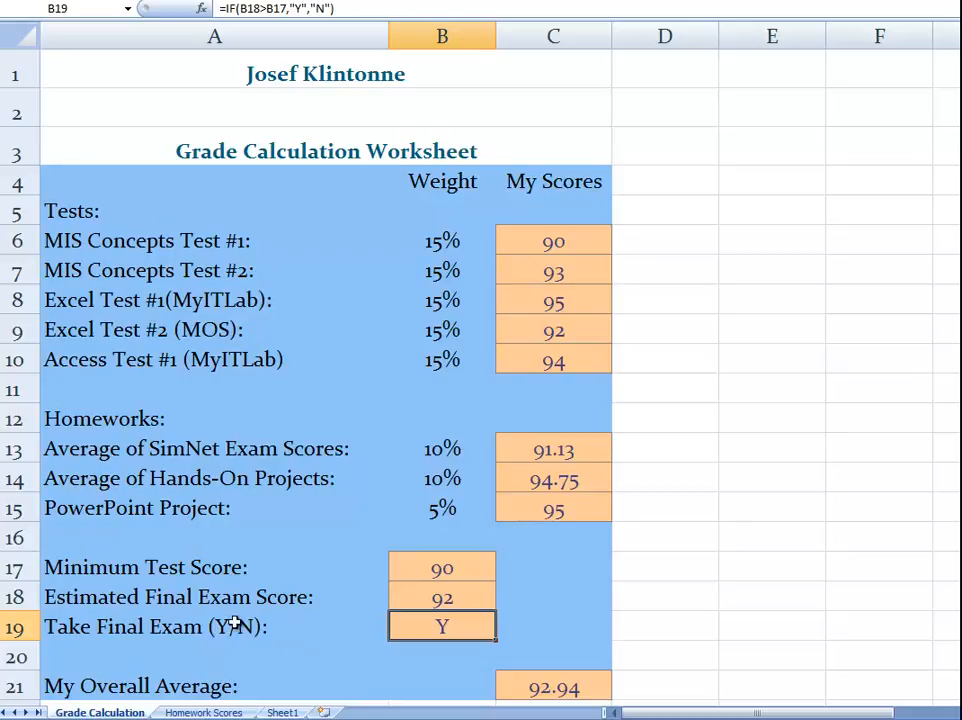
left_click(415, 568)
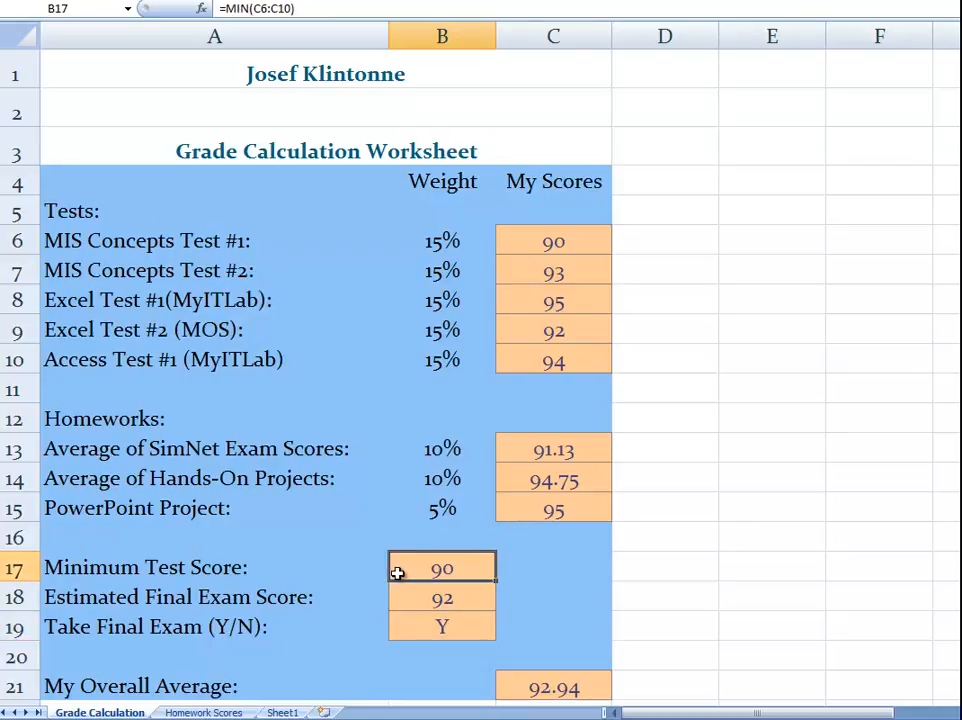
left_click(332, 568)
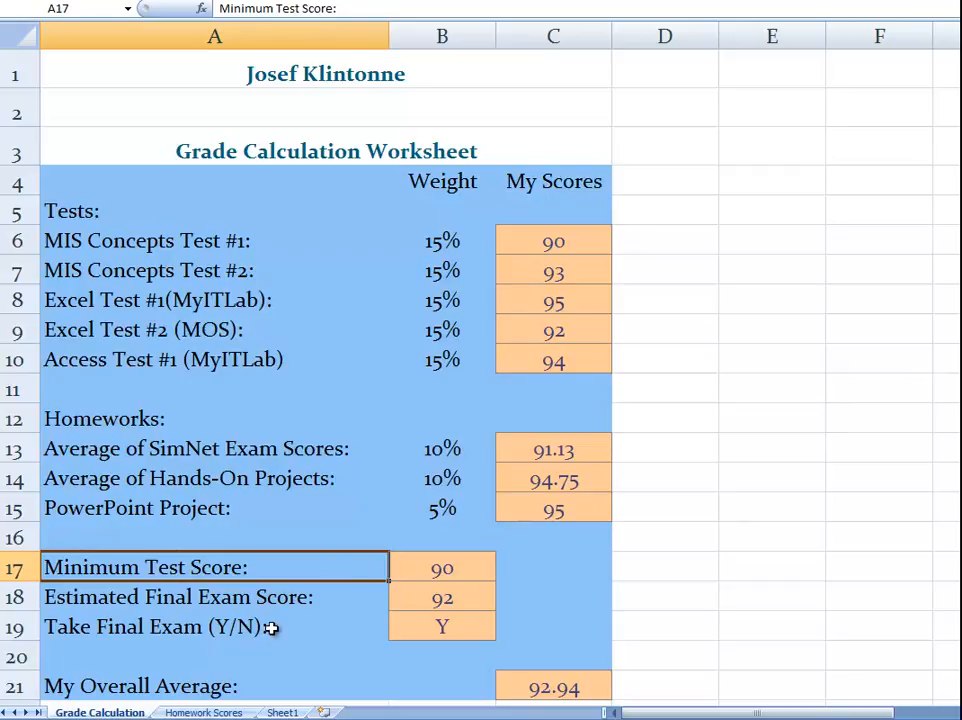
left_click(262, 597)
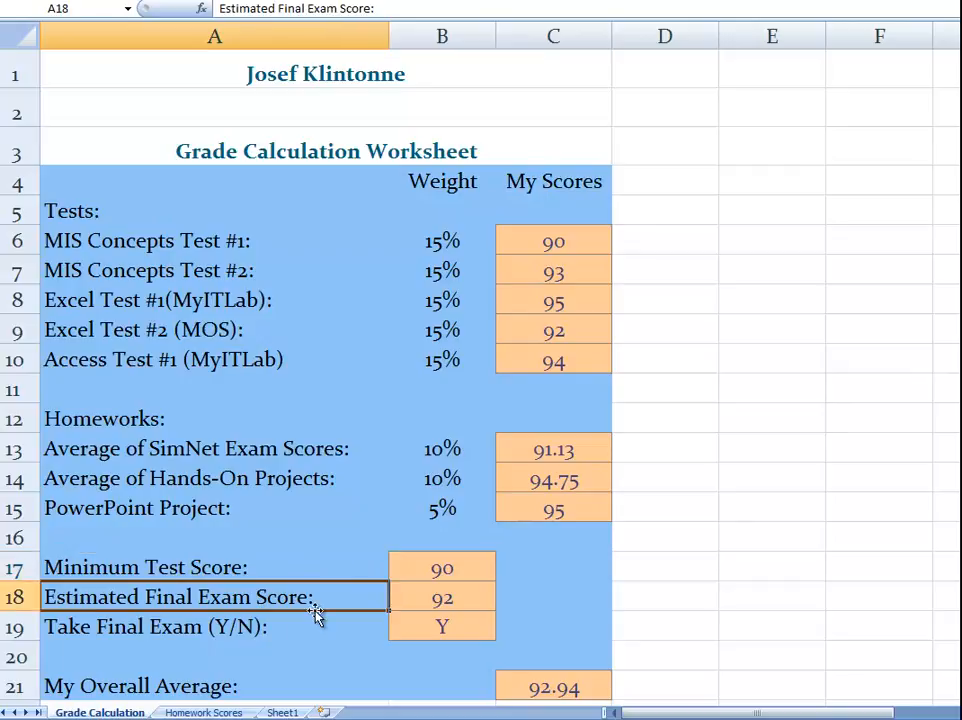
left_click(248, 570)
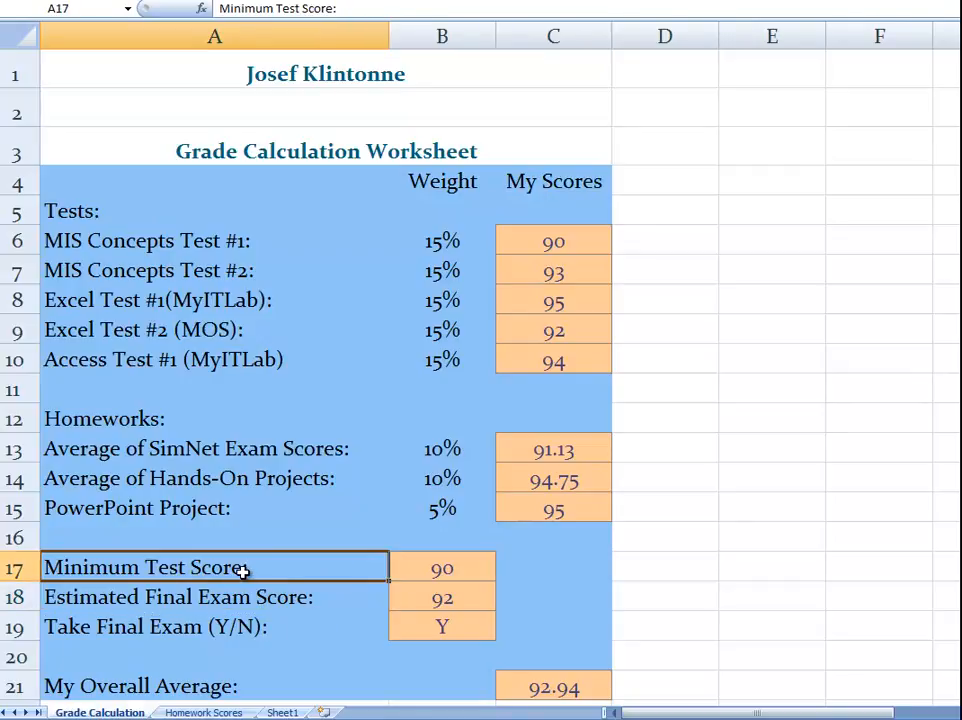
- Review the cells B17, B18 and B19 that hold the minimum score, estimated final exam score and exam decision
left_click(448, 572)
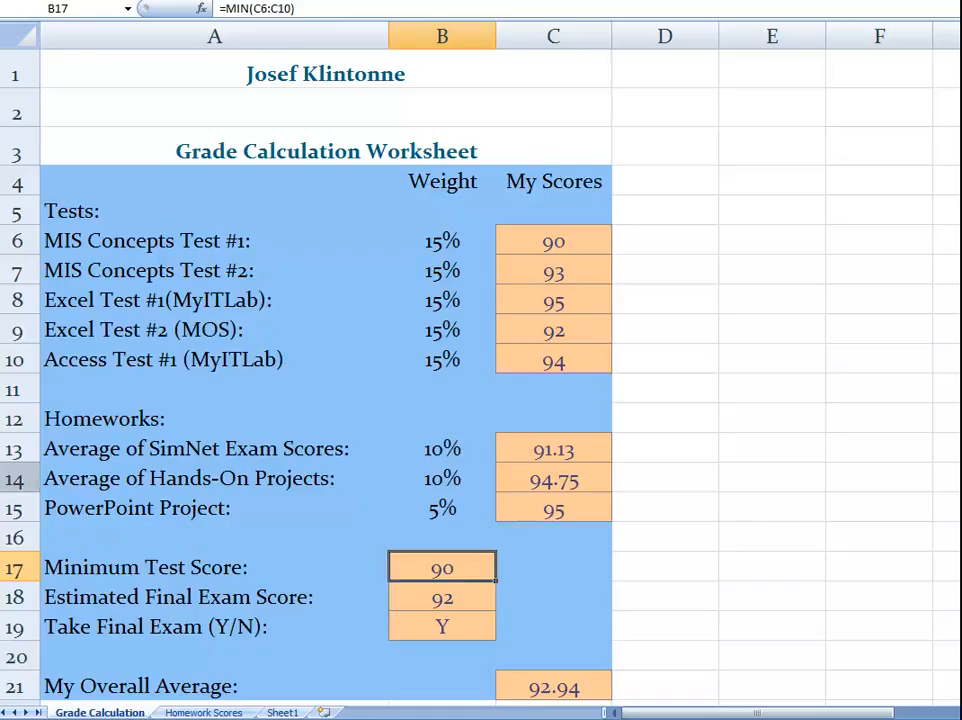
left_click(2, 478)
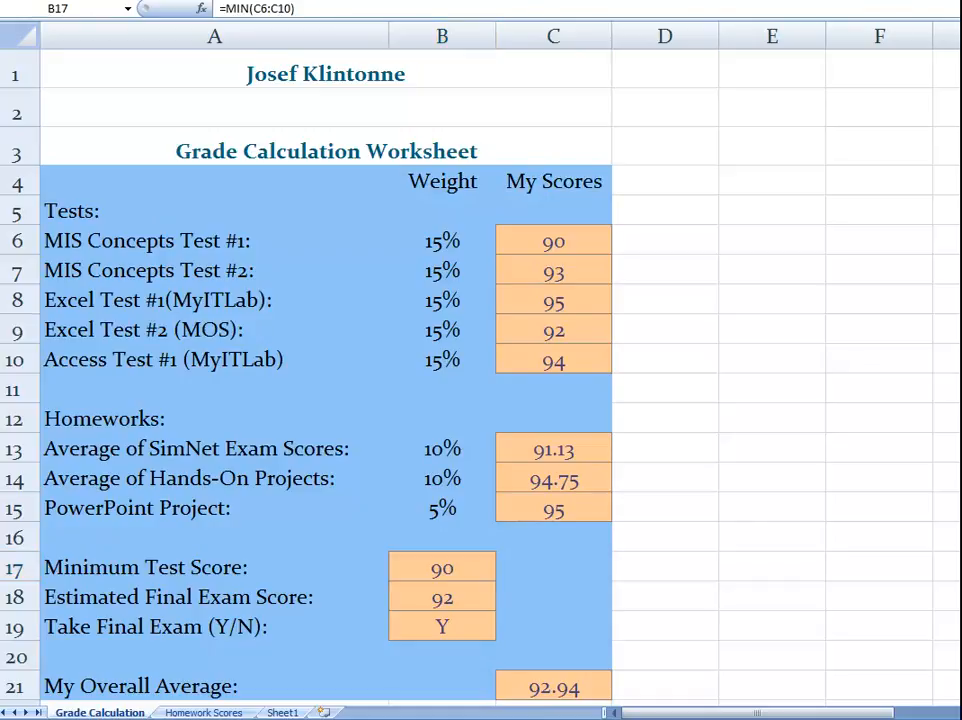
left_click(406, 568)
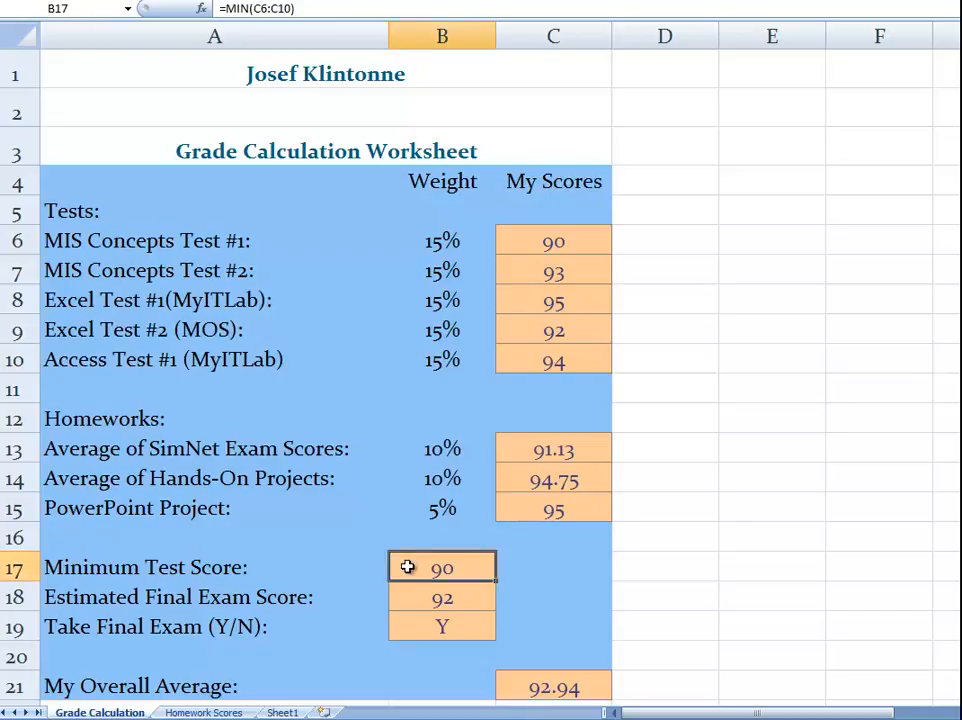
left_click(396, 593)
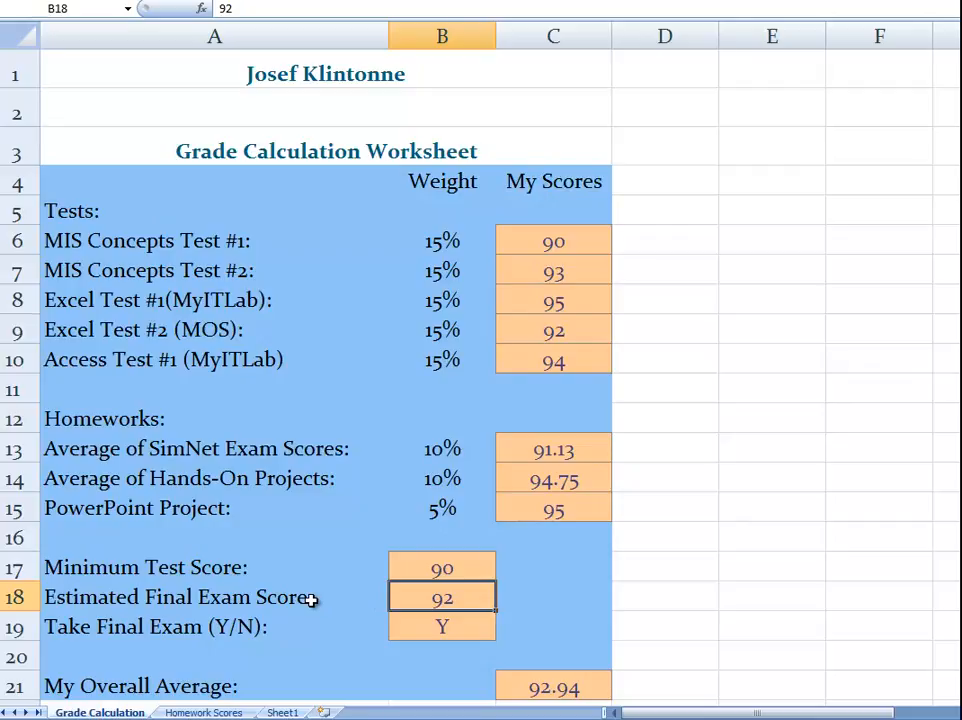
left_click(424, 626)
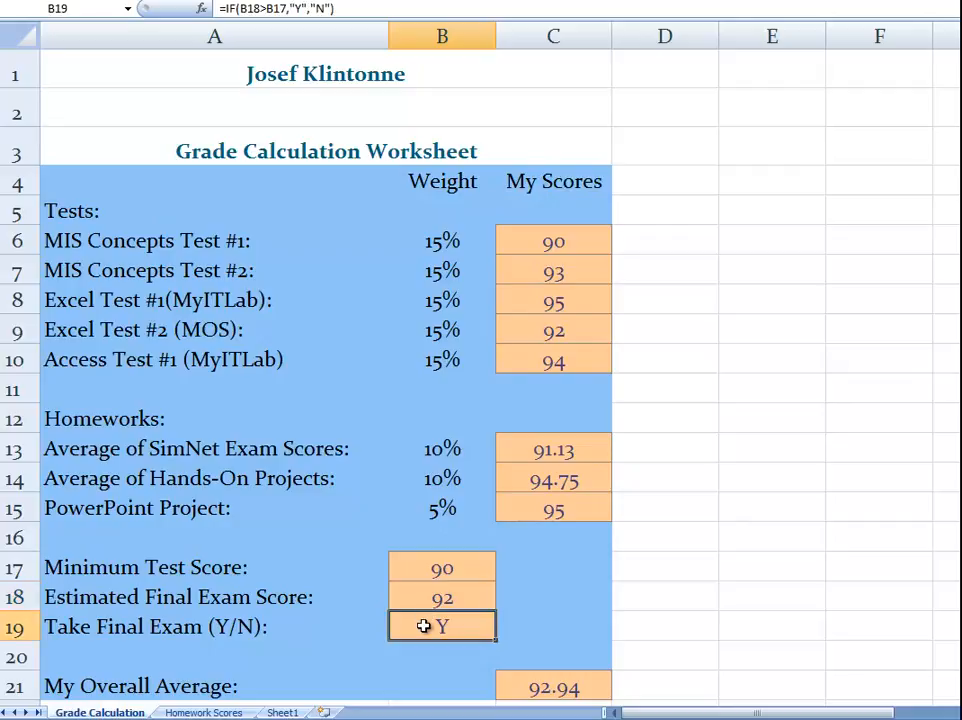
- Compare the Estimated Final Exam Score in B18 with the Minimum Test Score in B17 and the Test #1 score in C6
left_click(429, 597)
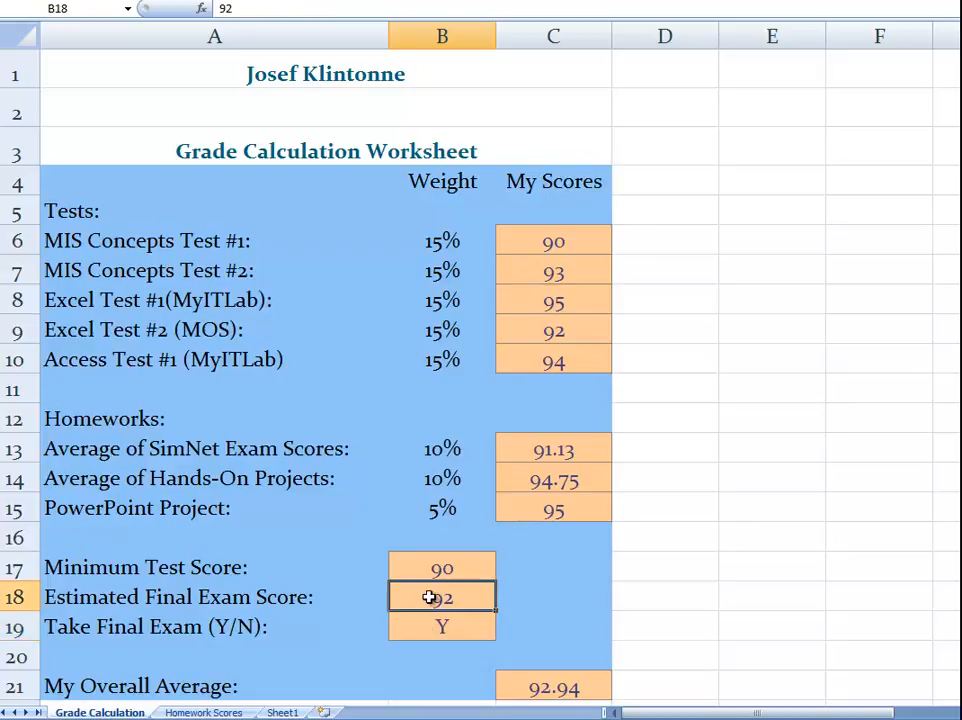
left_click(82, 594)
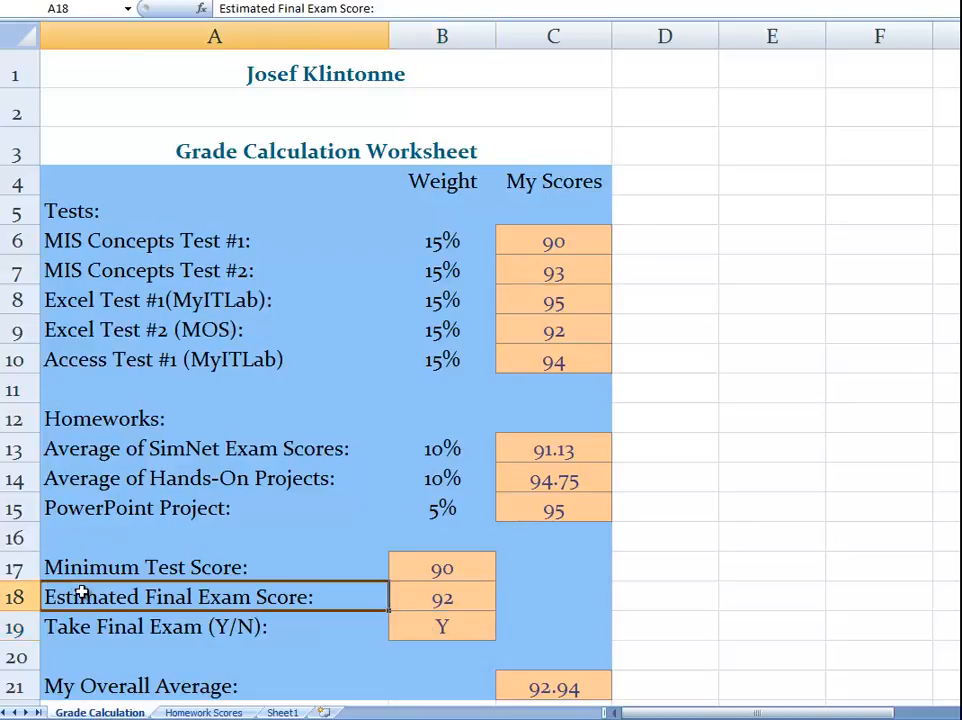
left_click(416, 569)
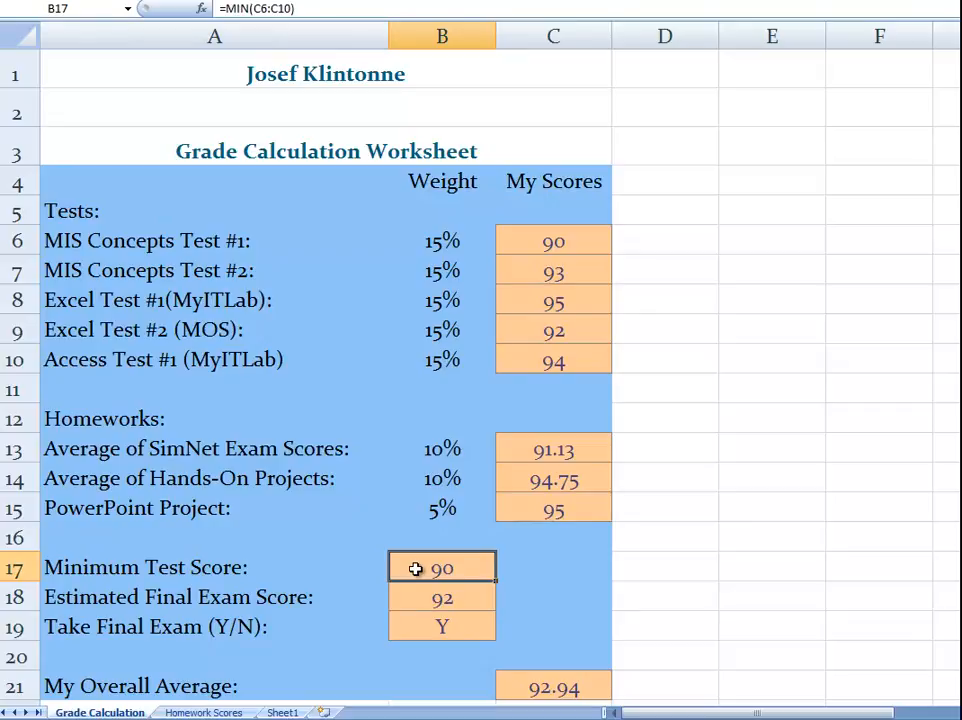
left_click(204, 565)
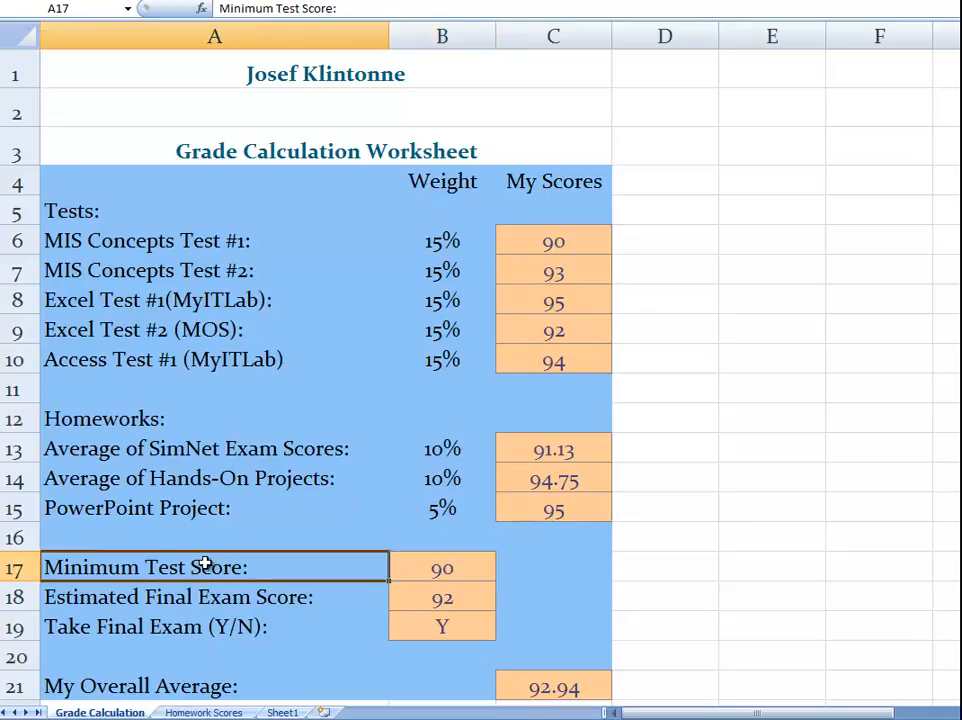
left_click(547, 240)
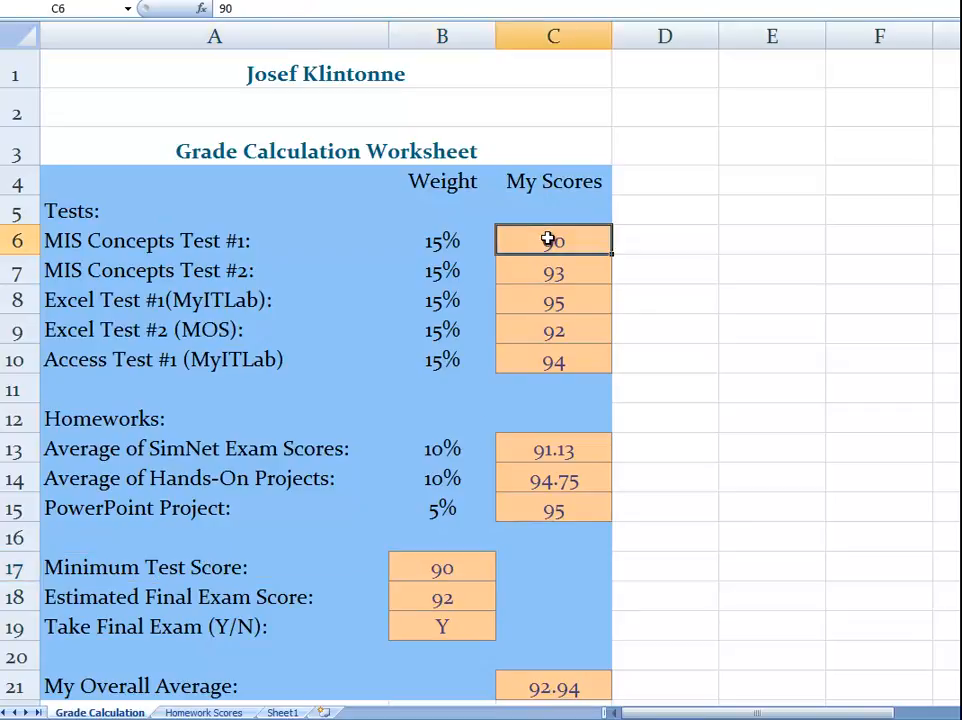
left_click(448, 595)
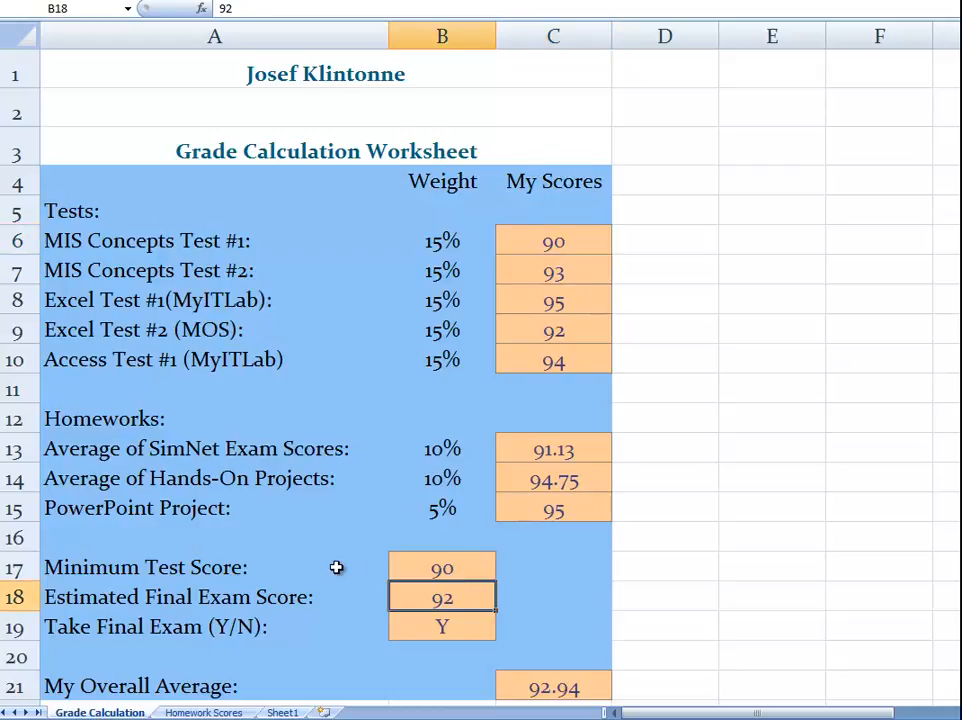
left_click(429, 567)
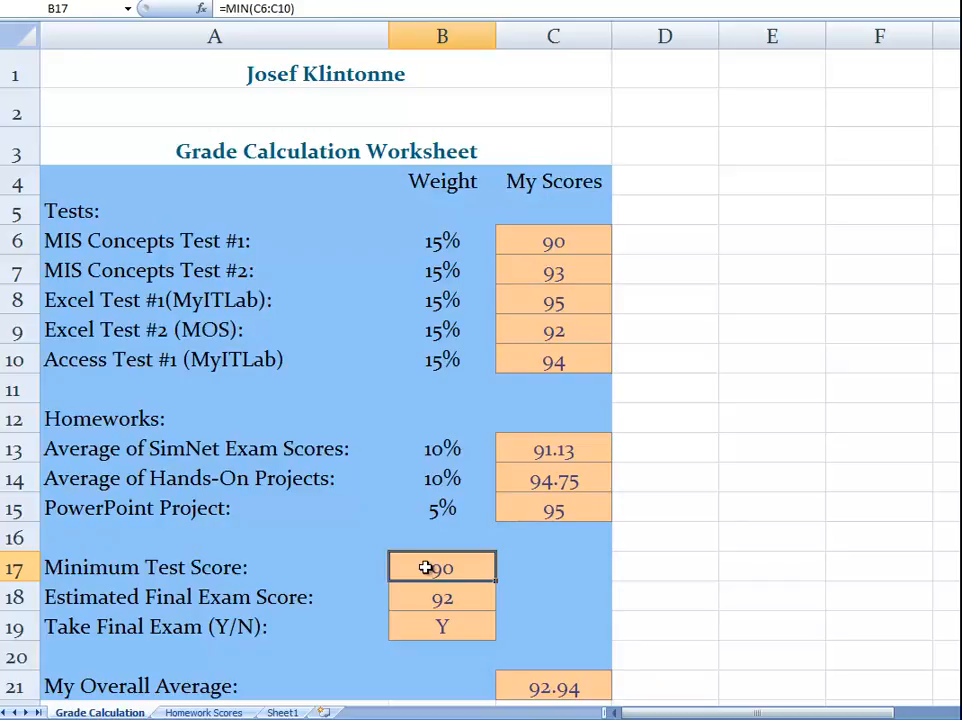
- Compare the Minimum Test Score in B17 with the Estimated Final Exam Score in B18, checking the exam decision in B19
left_click(425, 597)
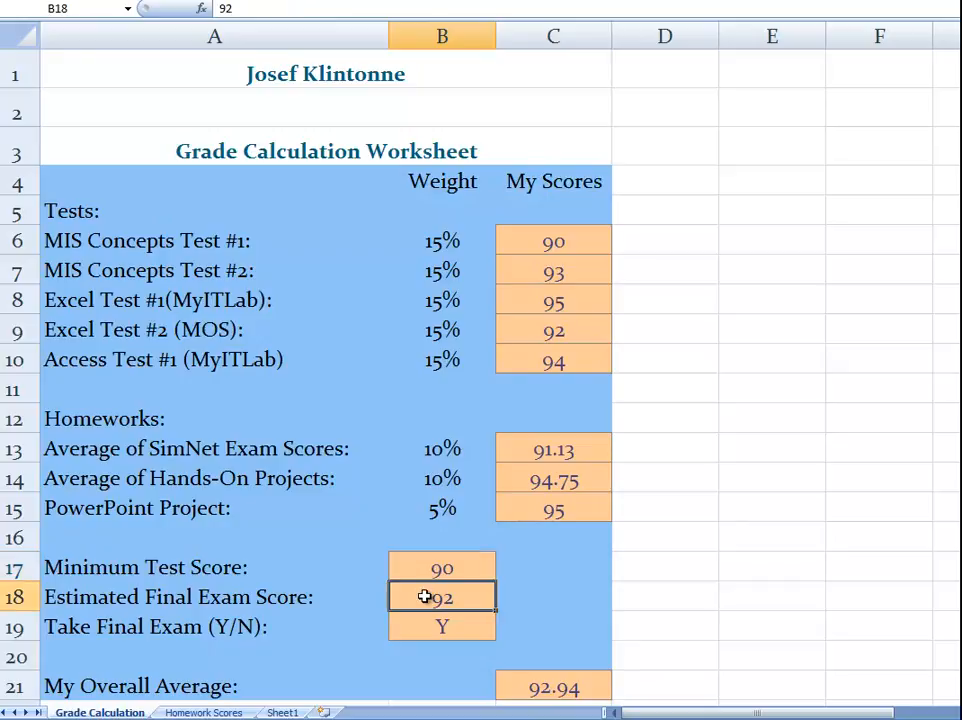
left_click(425, 571)
left_click(426, 598)
left_click(425, 572)
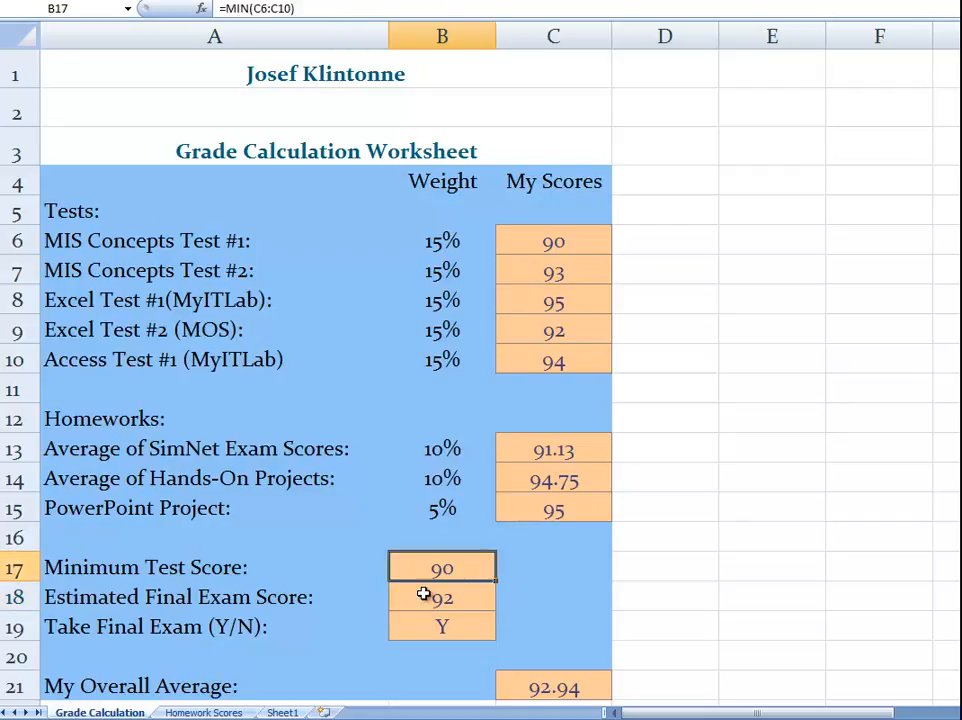
left_click(424, 597)
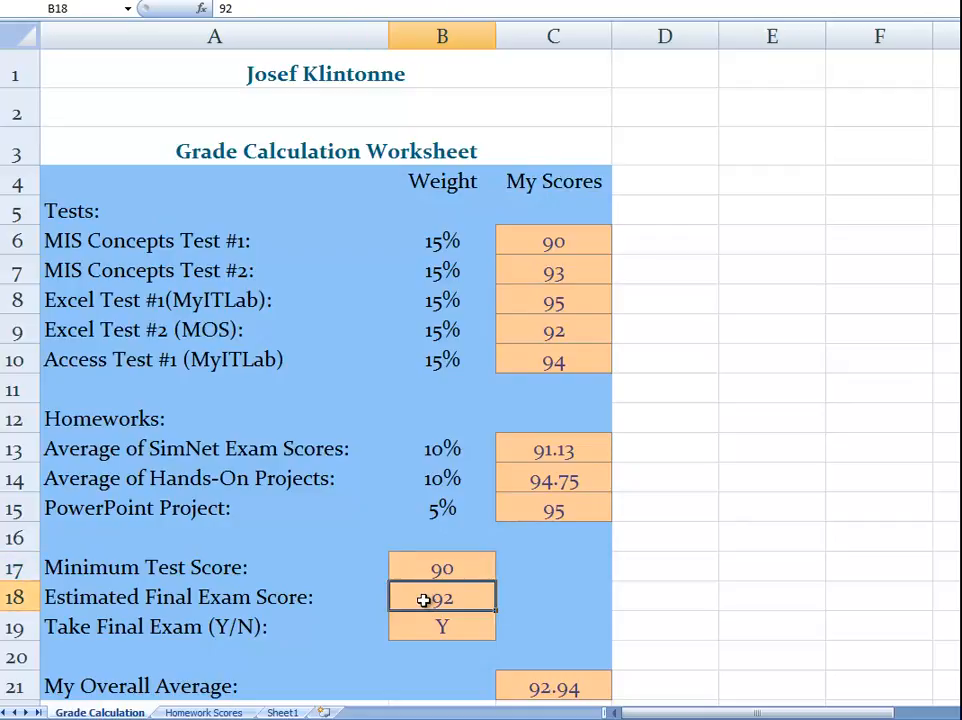
left_click(424, 625)
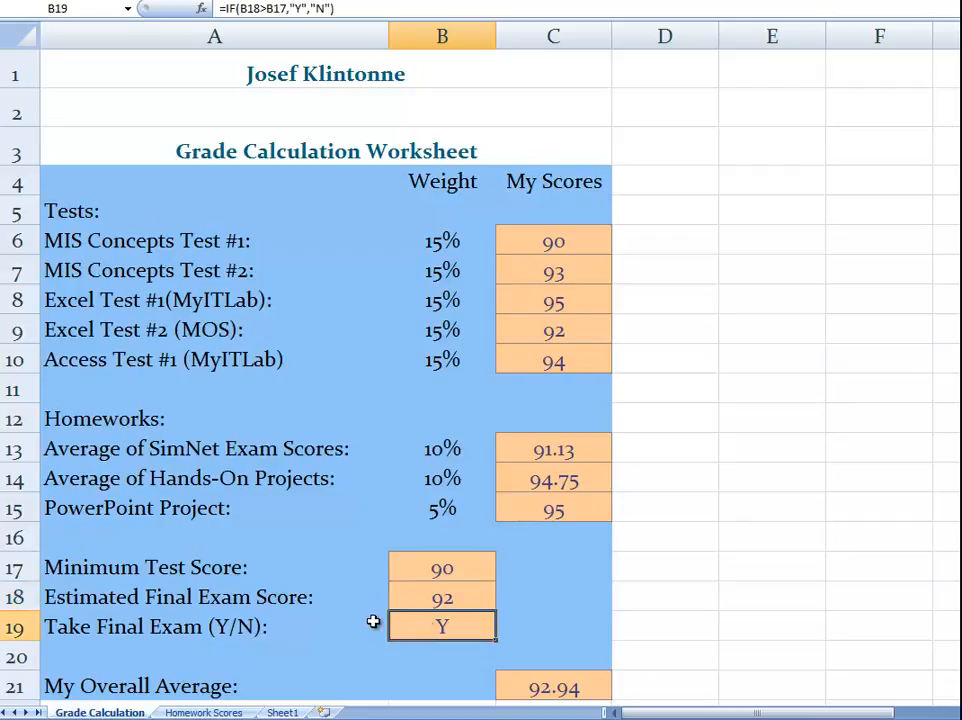
left_click(432, 571)
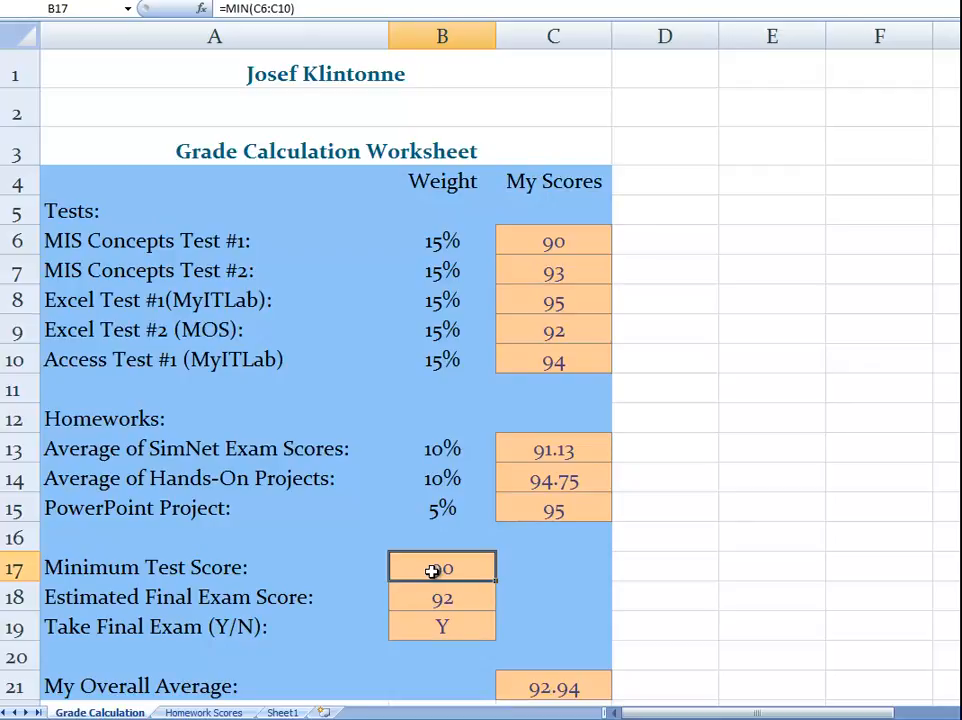
left_click(431, 600)
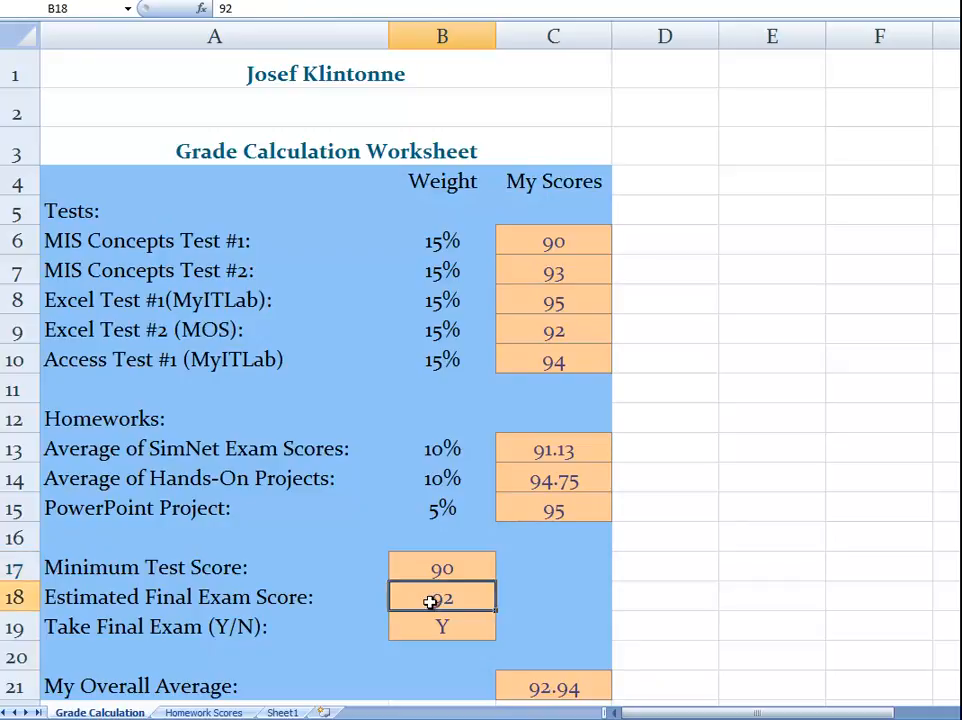
left_click(423, 630)
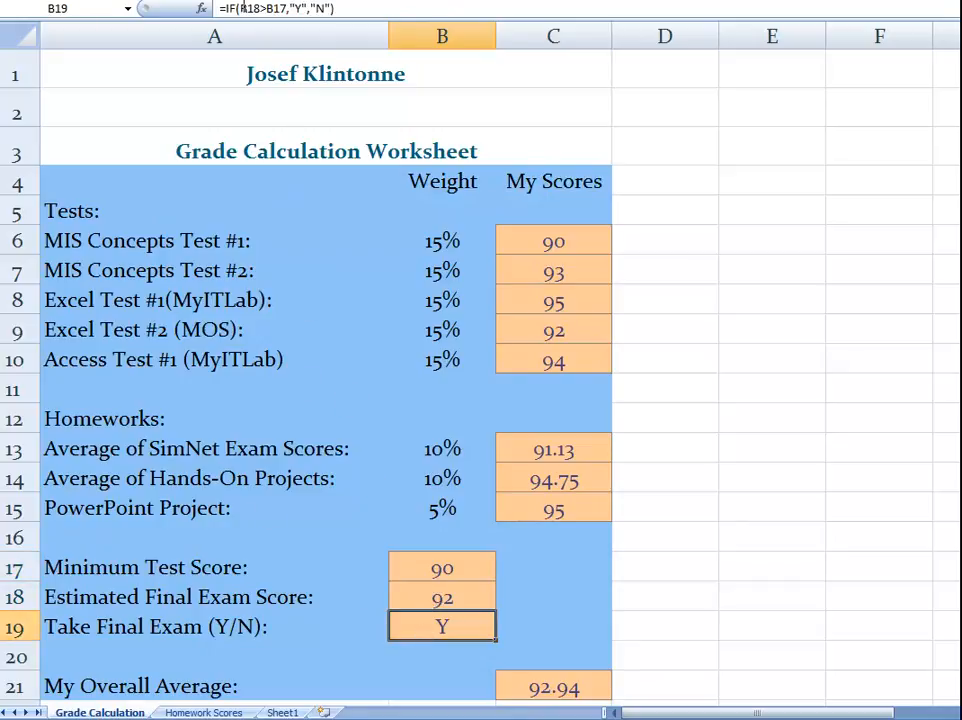
- Trace the B18>B17 test of the IF formula in B19 through the estimated score and minimum score cells
left_click(444, 600)
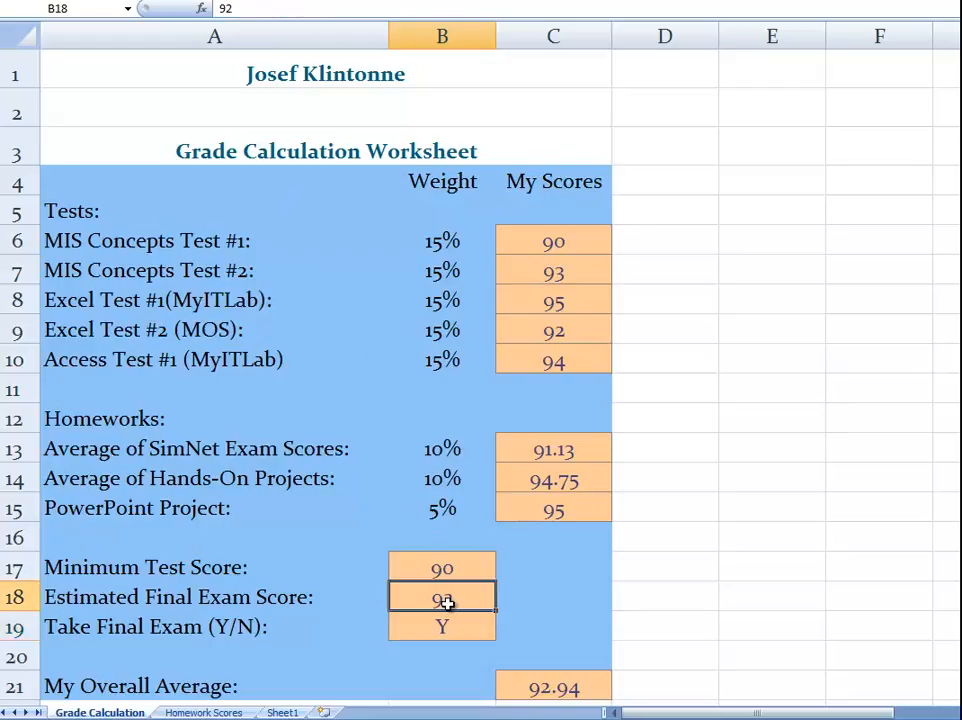
left_click(235, 590)
left_click(414, 597)
left_click(348, 601)
left_click(432, 601)
left_click(446, 572)
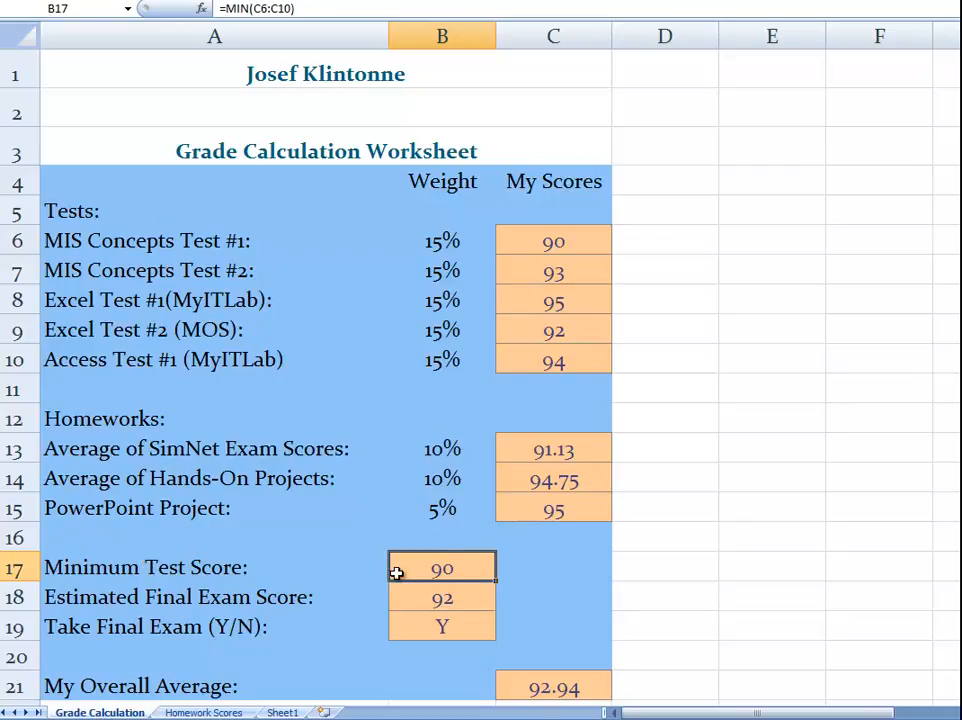
left_click(440, 599)
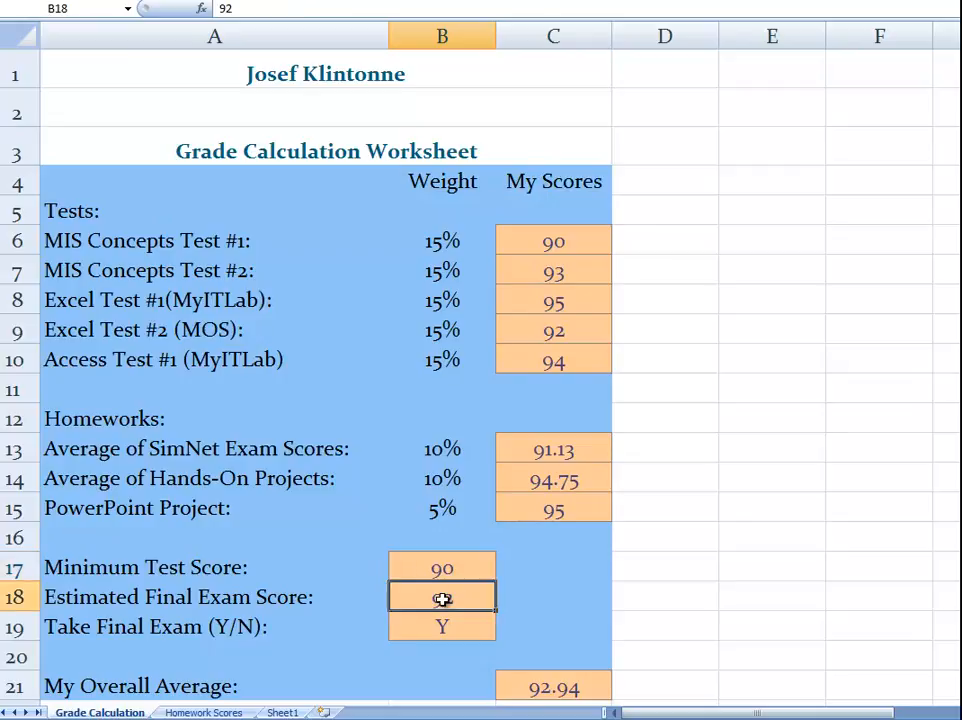
left_click(440, 625)
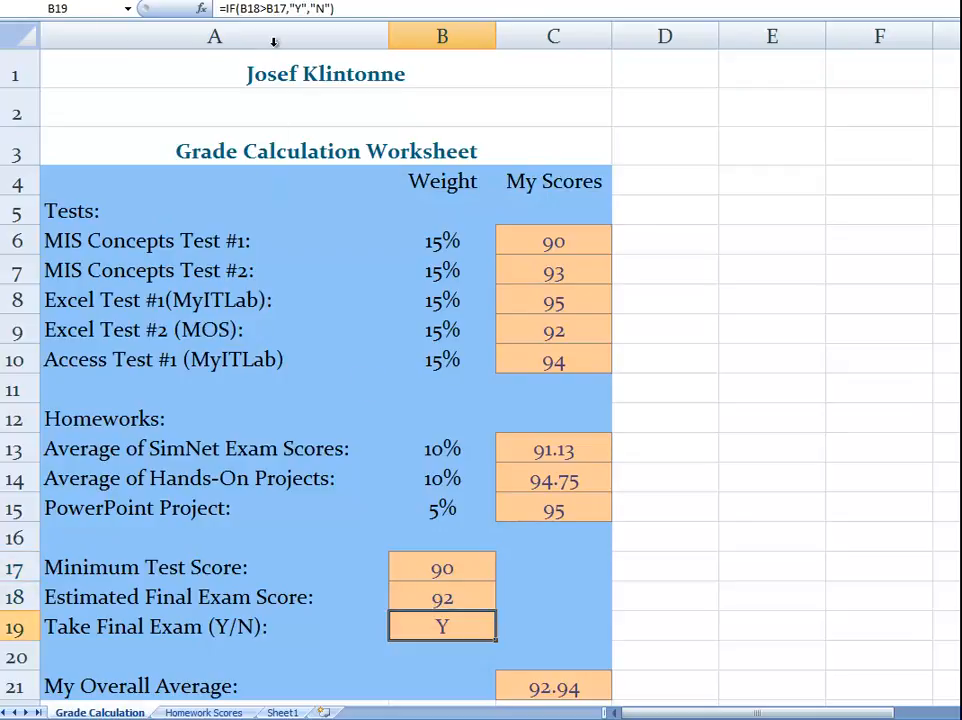
- Open the IF formula in B19 and examine its logical_test and value_if_true arguments
left_click(304, 10)
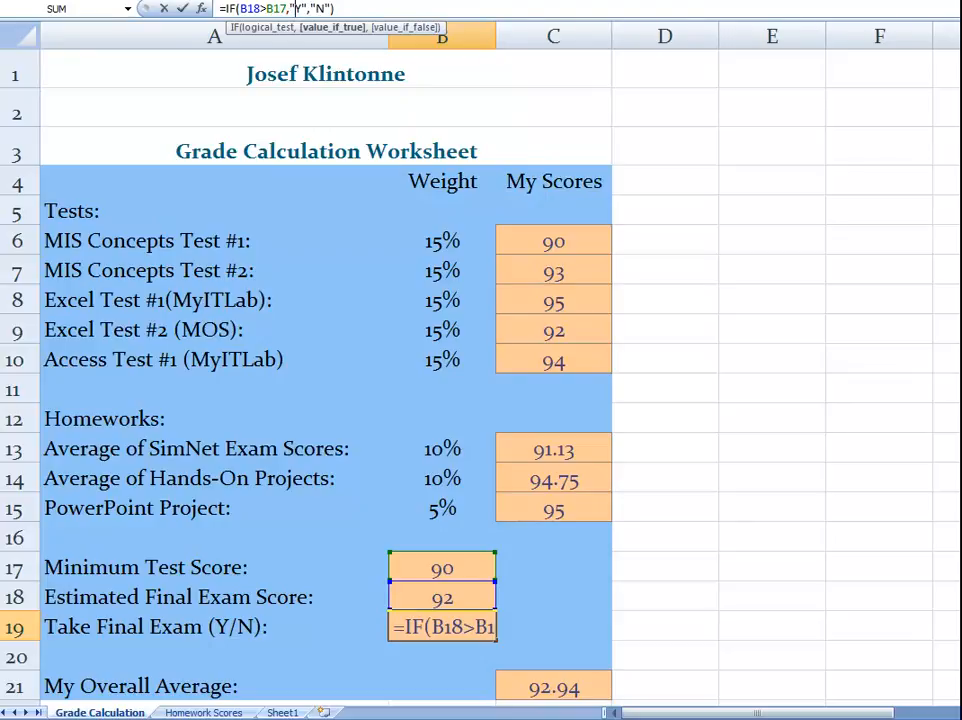
left_click(287, 9)
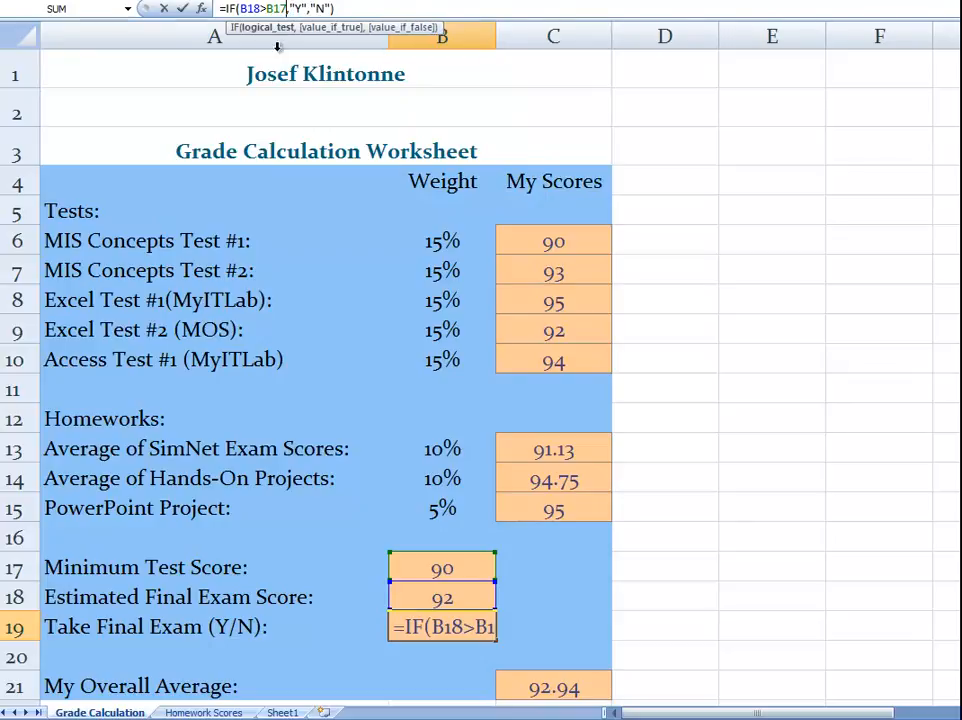
key("Right")
key("Right")
key("Right")
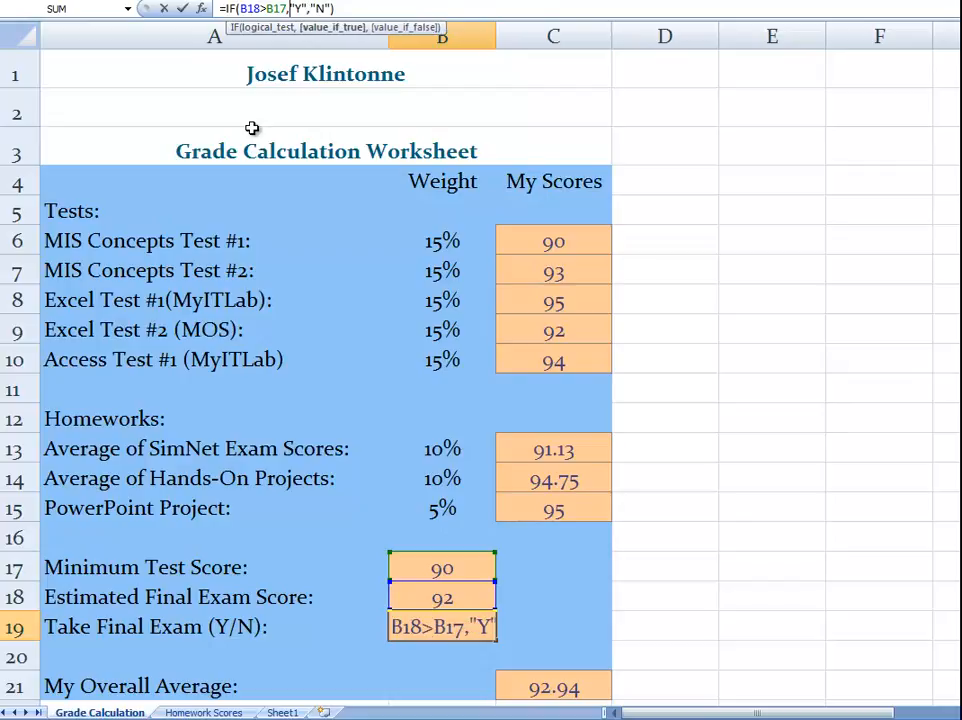
key("Right")
key("Right")
key("Left")
key("Left")
key("Left")
key("Left")
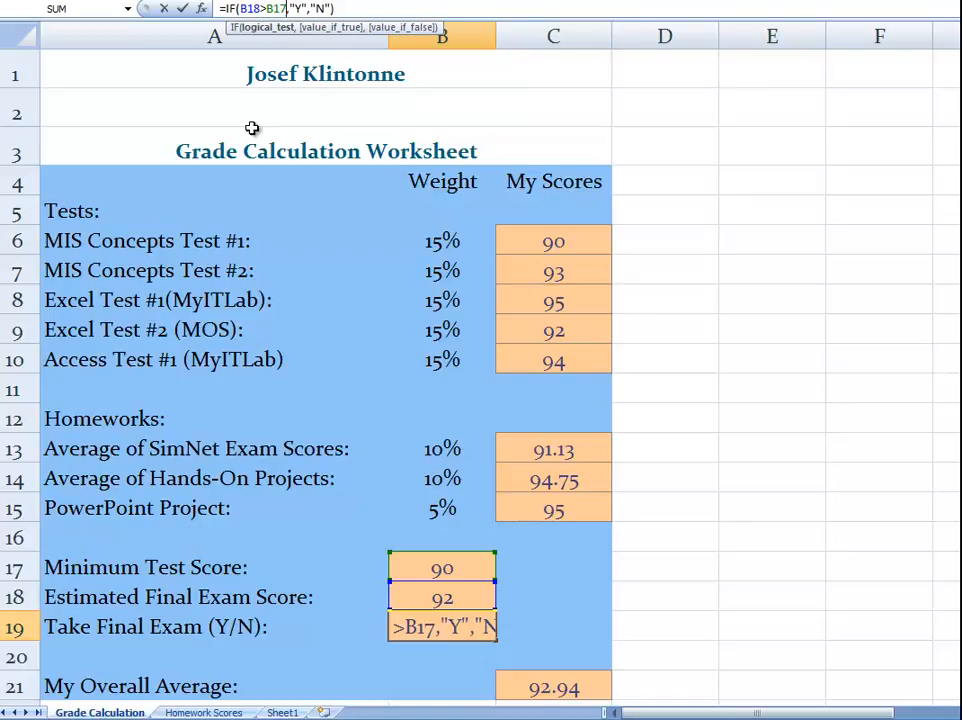
key("Right")
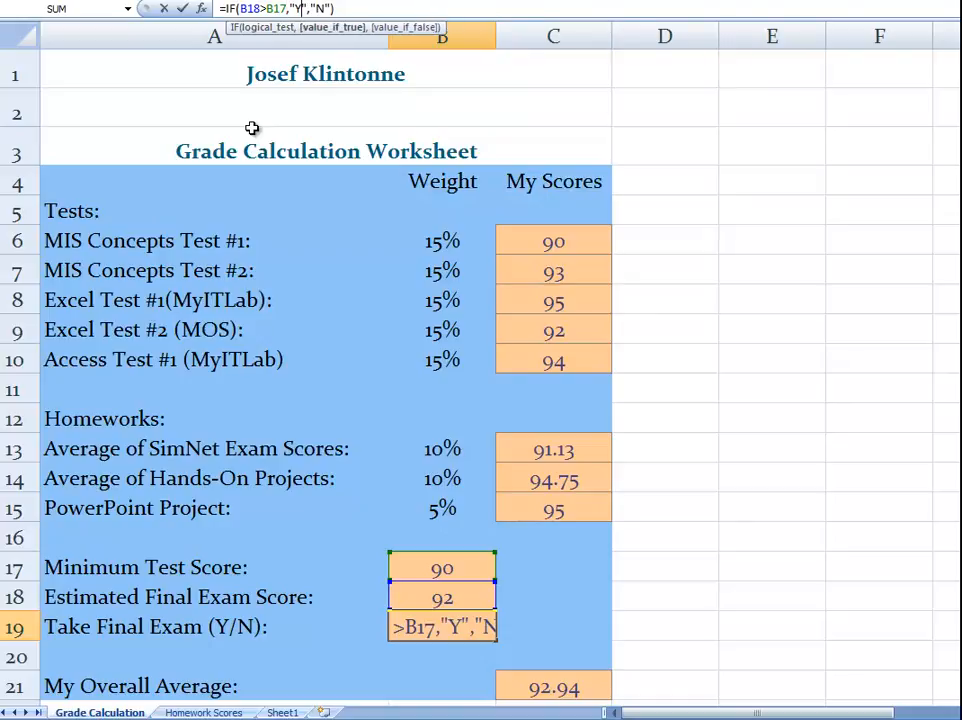
- Examine the value_if_true argument "Y" and the value_if_false argument "N" in the B19 formula, and close the formula
left_click(309, 9)
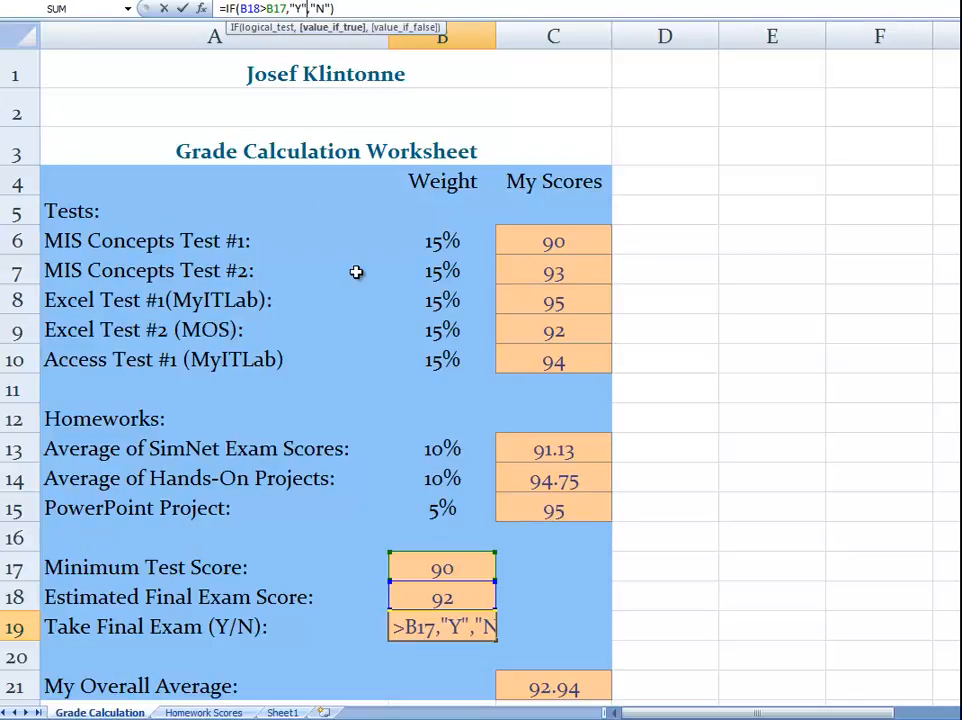
key("Left")
key("Left")
key("Left")
key("Right")
key("Right")
key("Right")
key("Right")
key("Right")
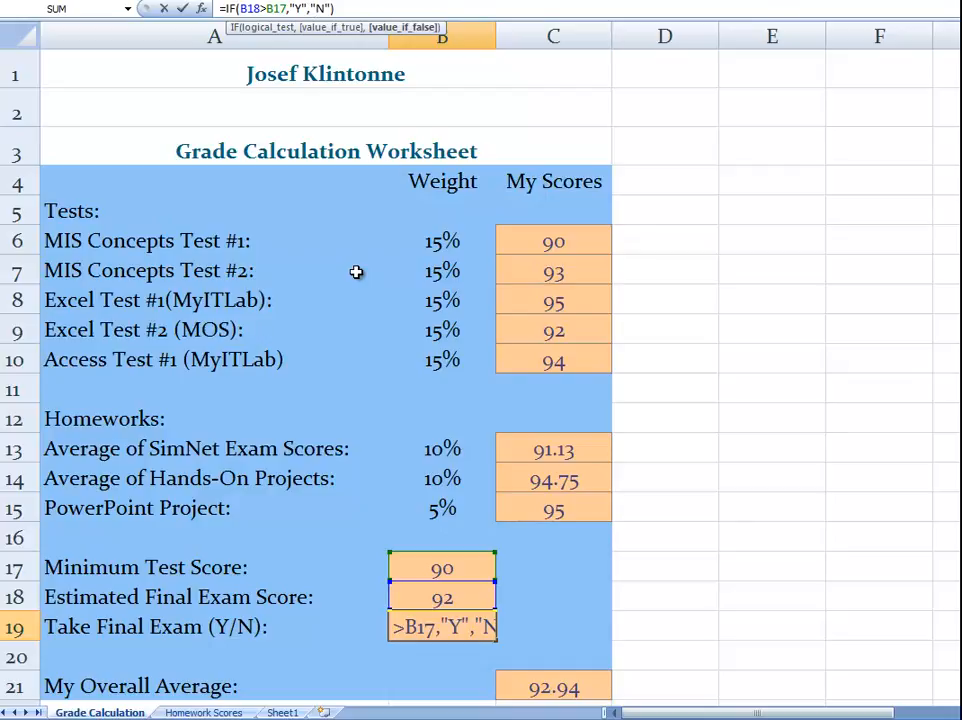
key("ctrl+Return")
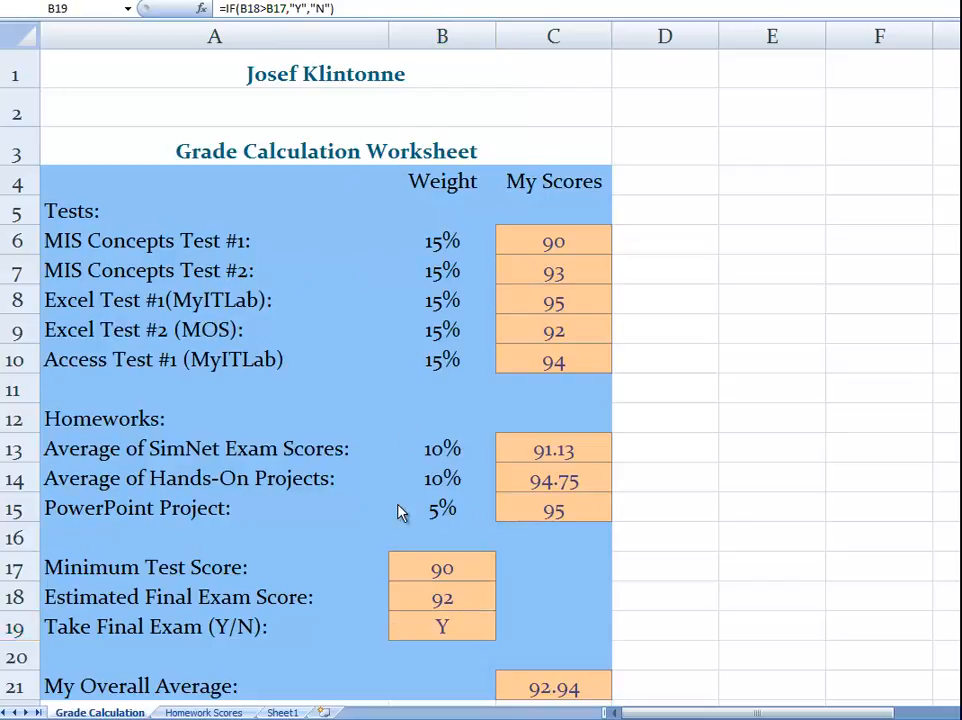
key("F2")
key("Home")
type("=")
left_click(441, 568)
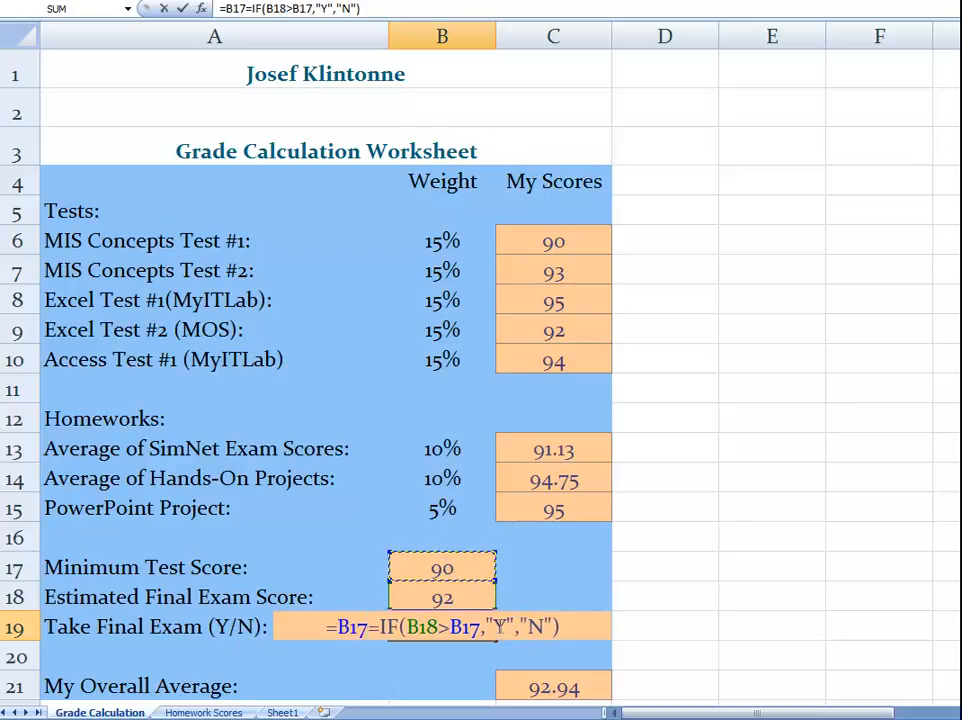
left_click(505, 626)
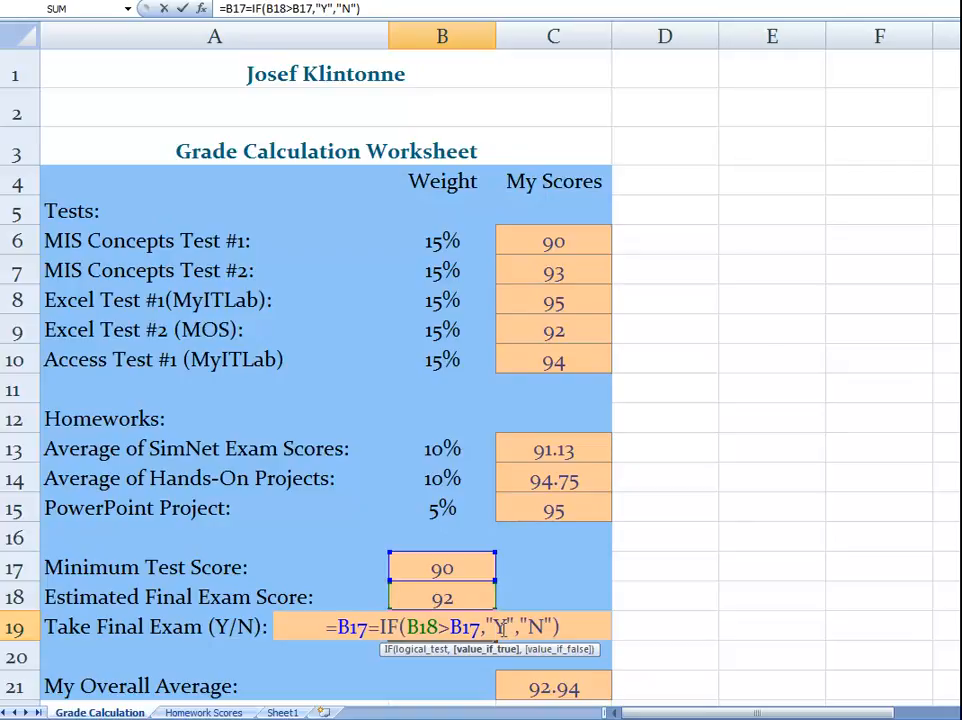
left_click(533, 627)
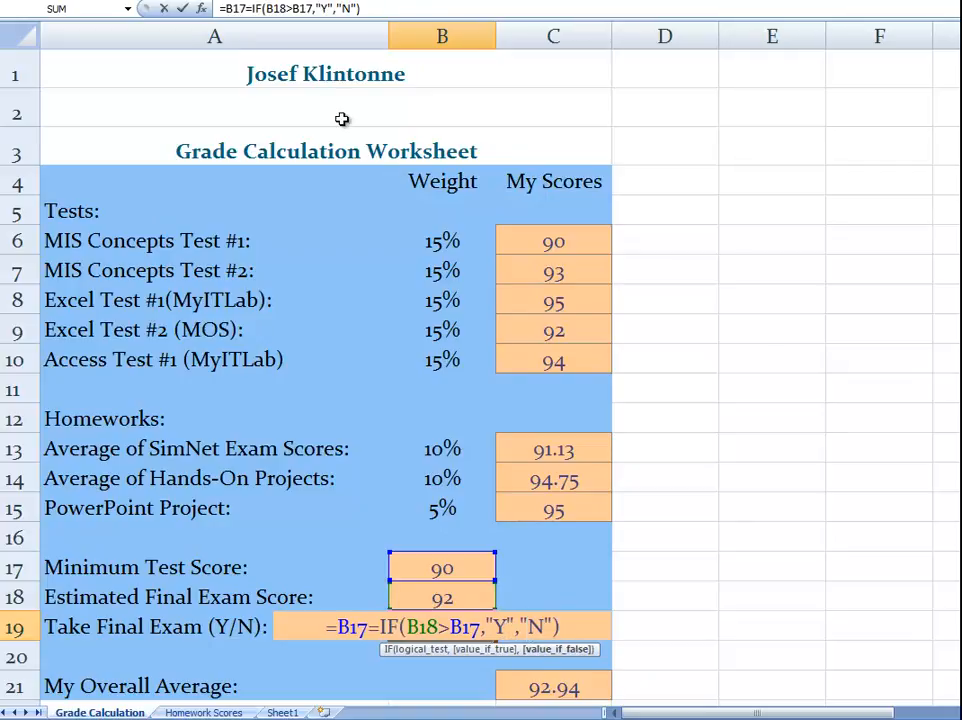
key("ctrl+Return")
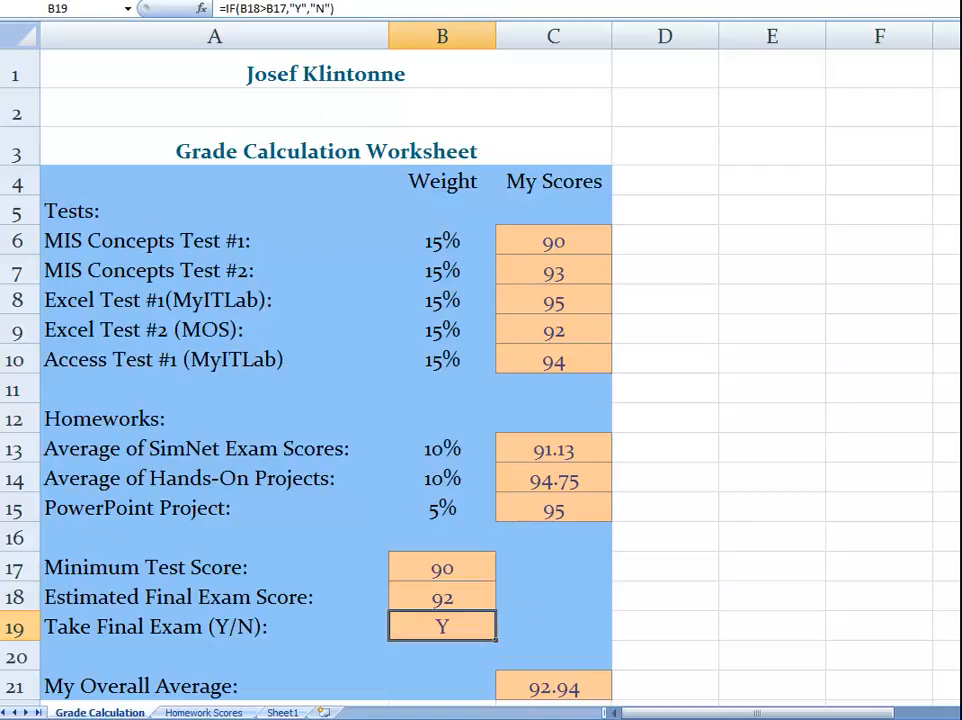
- Reopen the IF formula in B19 and identify its three arguments: B18>B17, "Y" and "N"
left_click(33, 2)
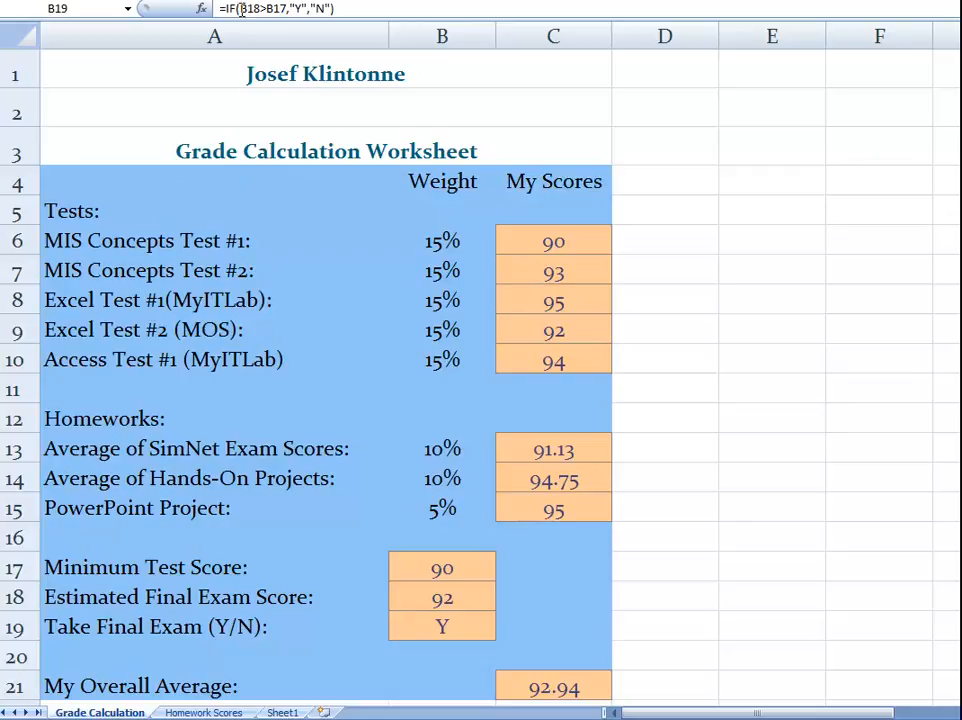
left_click(293, 8)
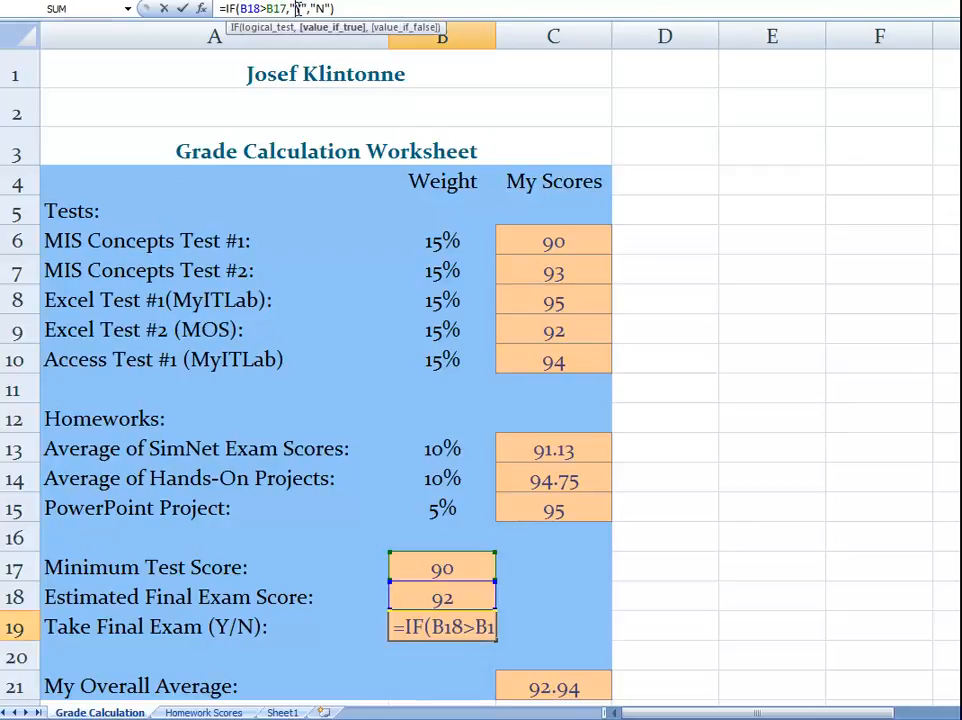
left_click(255, 8)
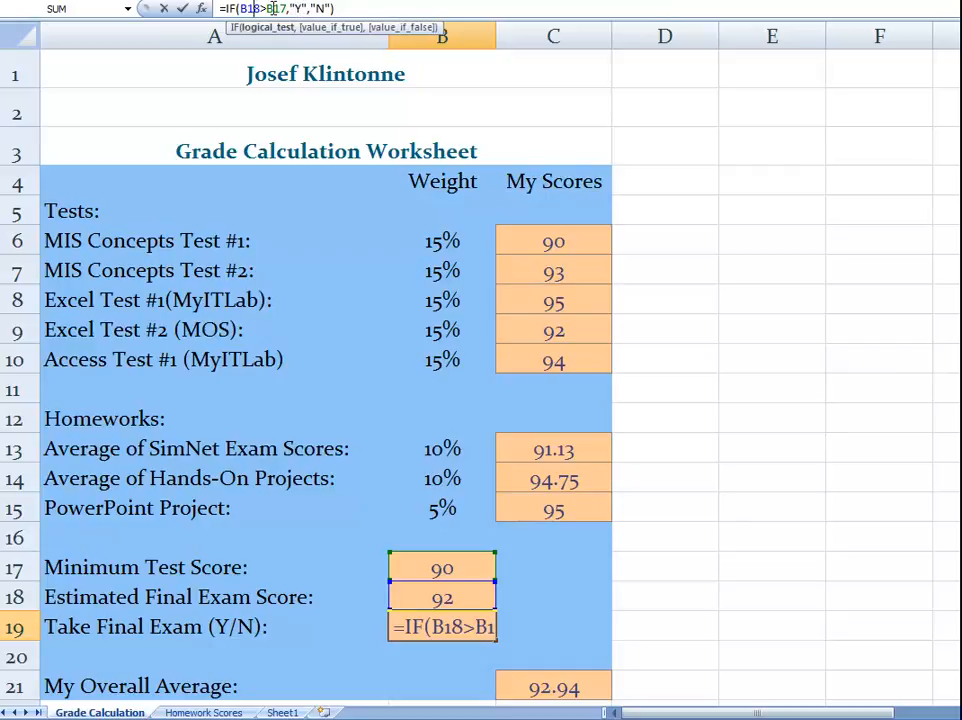
left_click(292, 8)
left_click(322, 8)
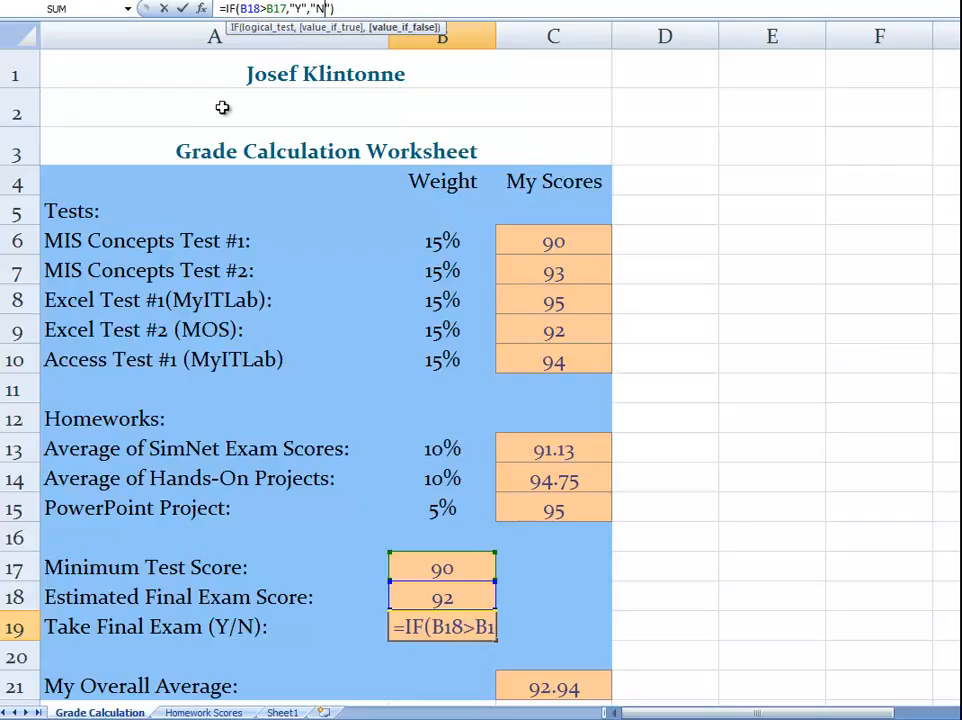
- Go back from the value_if_false to the value_if_true argument of the B19 formula and close the formula
key("Right")
key("Left")
key("Left")
key("Left")
key("Left")
key("Left")
key("Left")
key("Left")
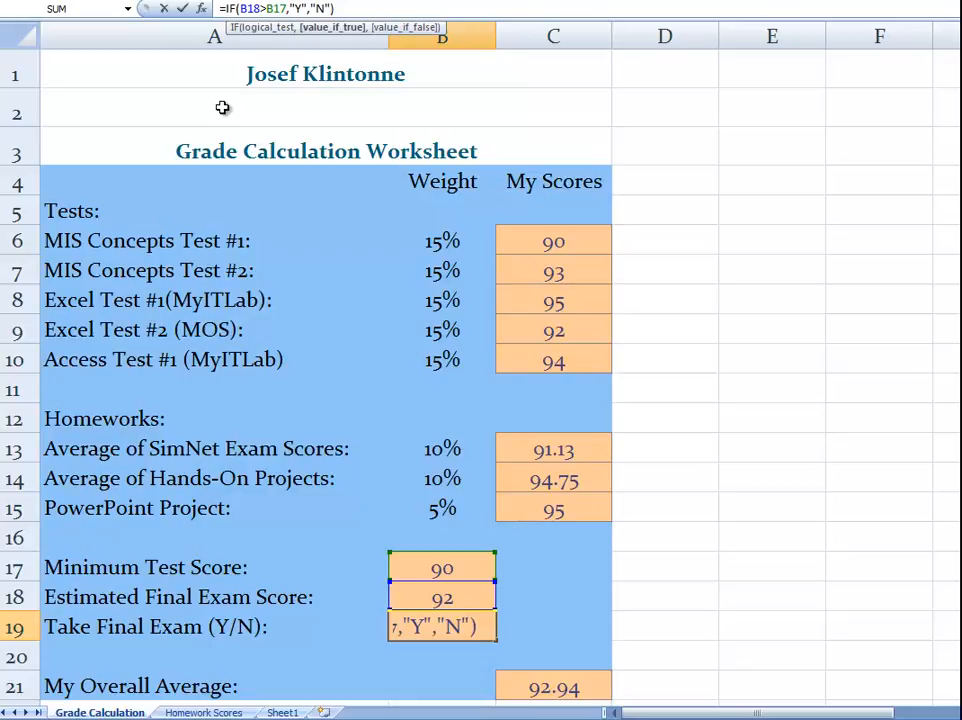
key("ctrl+Return")
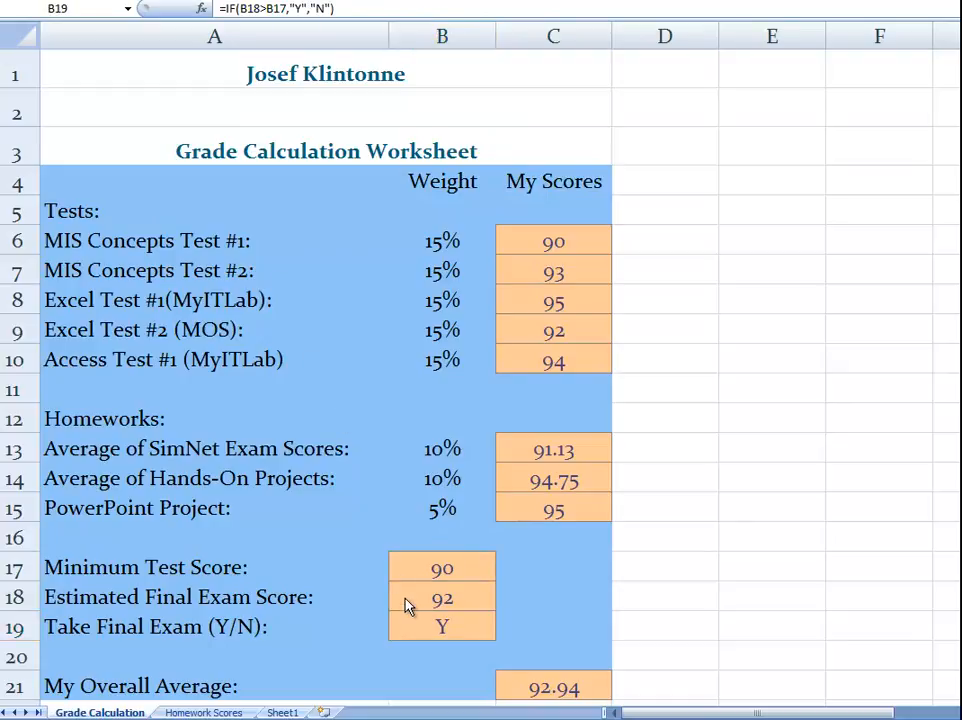
- Switch to the Homework Scores sheet and review the SimNet exam scores and their average in C36
left_click(202, 713)
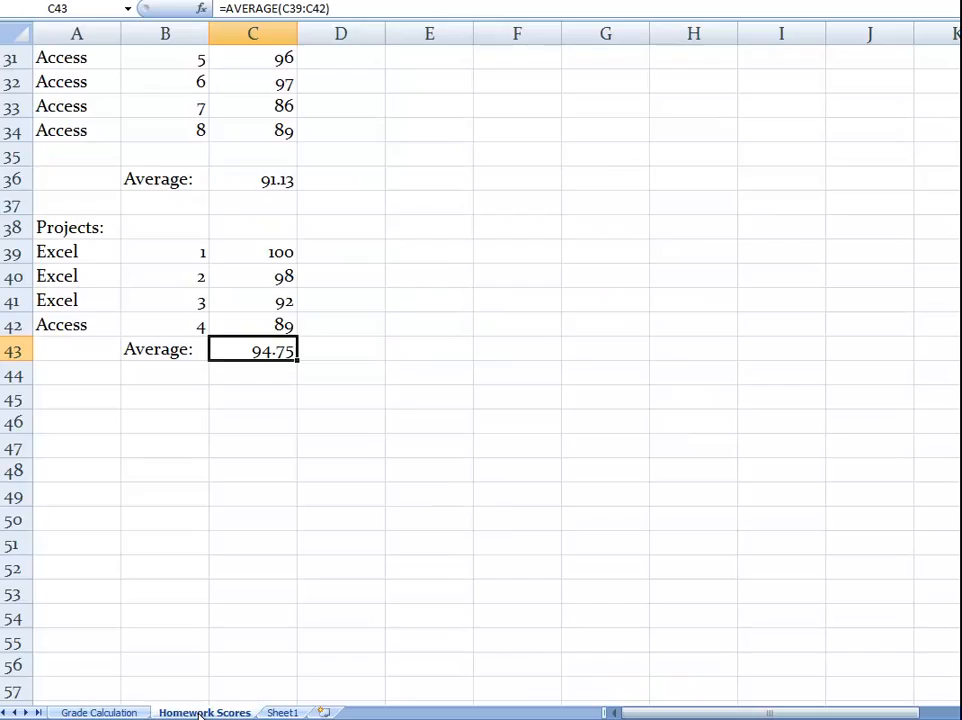
scroll(230, 524, "up", 9)
scroll(229, 524, "down", 7)
left_click(240, 327)
left_click(165, 327)
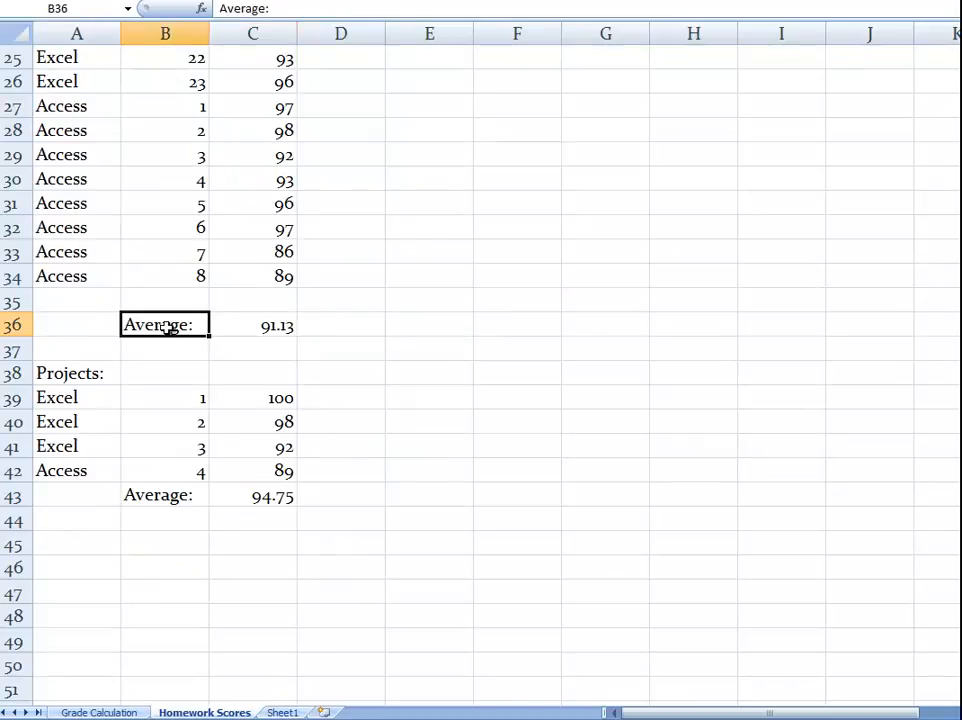
left_click(252, 327)
scroll(419, 313, "up", 5)
scroll(420, 312, "up", 3)
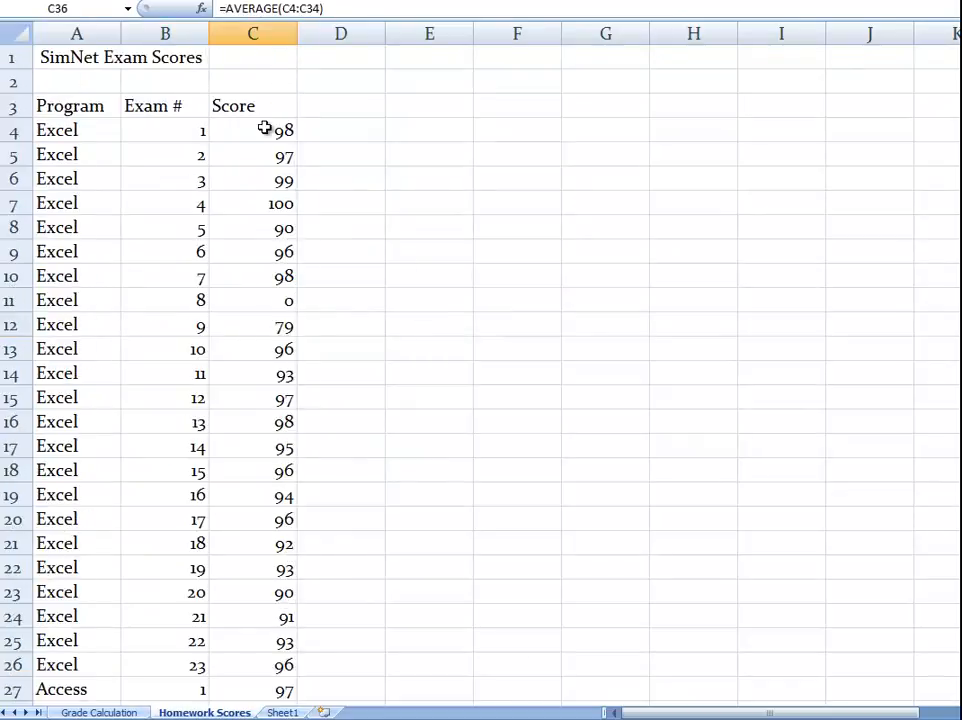
scroll(406, 232, "down", 6)
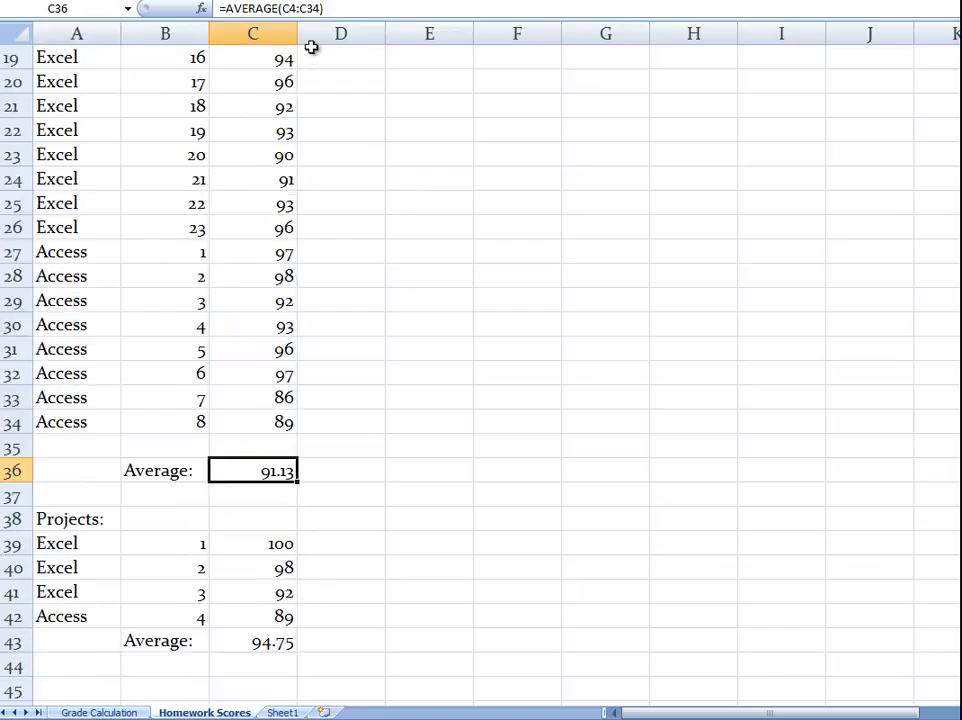
- Open the AVERAGE formula in C36, compare its range C4:C34 with the SimNet exam scores, and close the formula
left_click(296, 8)
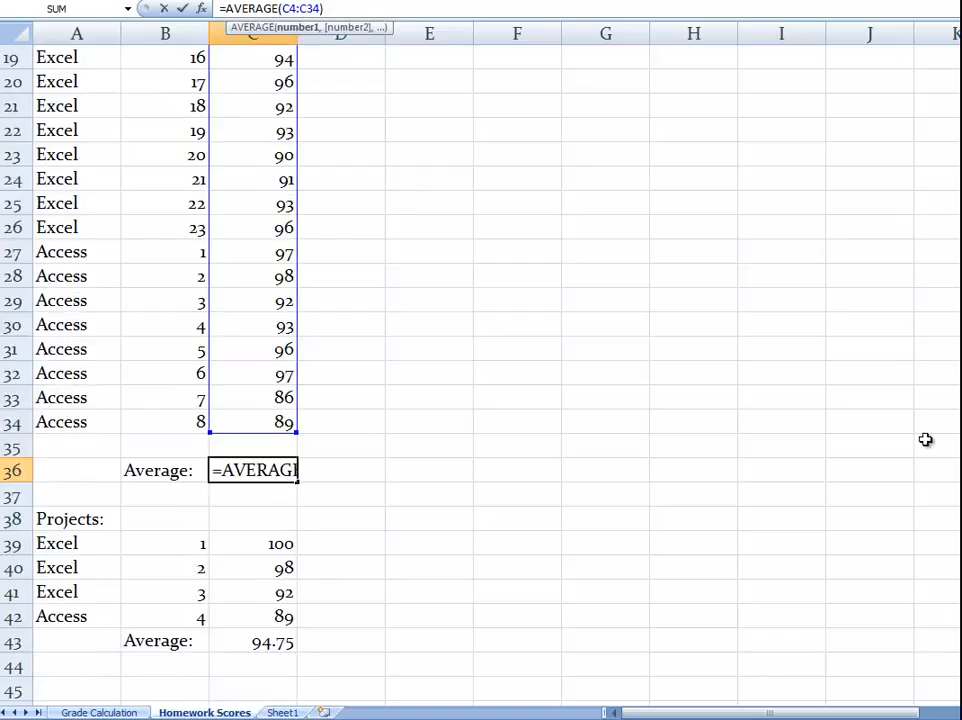
left_click_drag(961, 430, 961, 363)
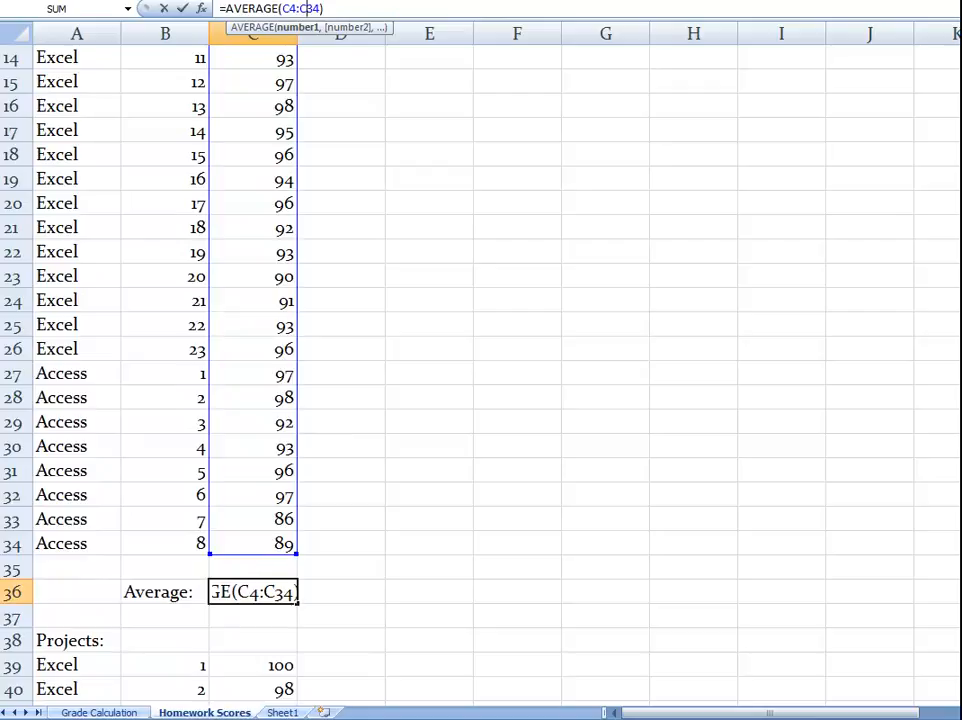
key("ctrl+Return")
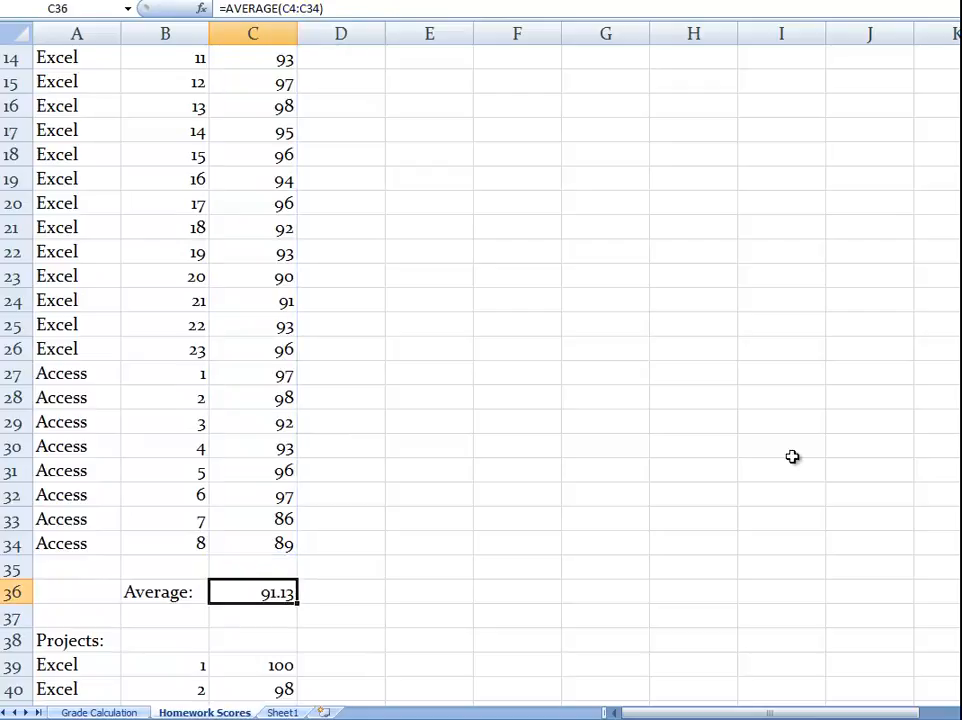
- Inspect the AVERAGE formula in C43 and the project scores in C39:C42 that it covers
left_click(633, 514)
scroll(620, 510, "down", 5)
left_click(255, 397)
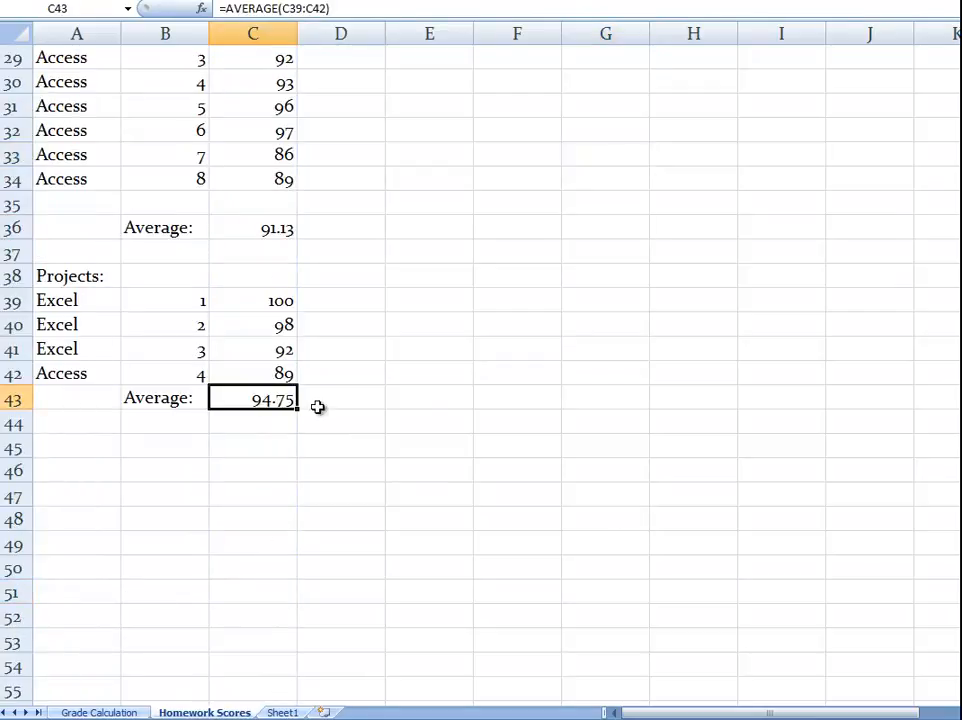
scroll(458, 418, "up", 5)
scroll(458, 418, "down", 3)
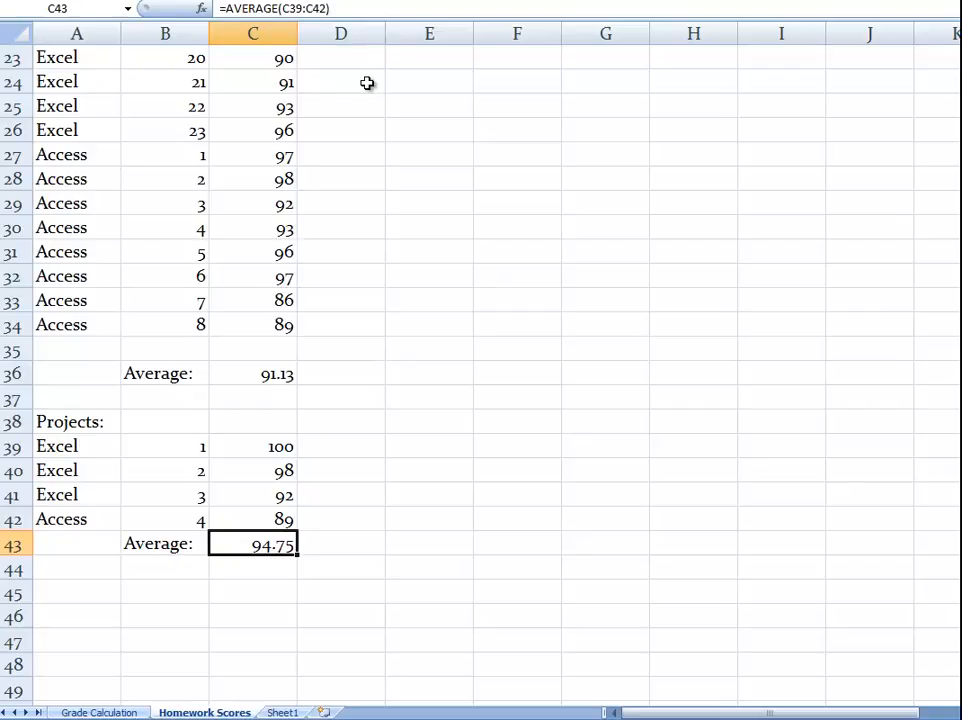
- Set the Homework Scores sheet's tab color to red
left_click(200, 658)
left_click(253, 659)
left_click(256, 637)
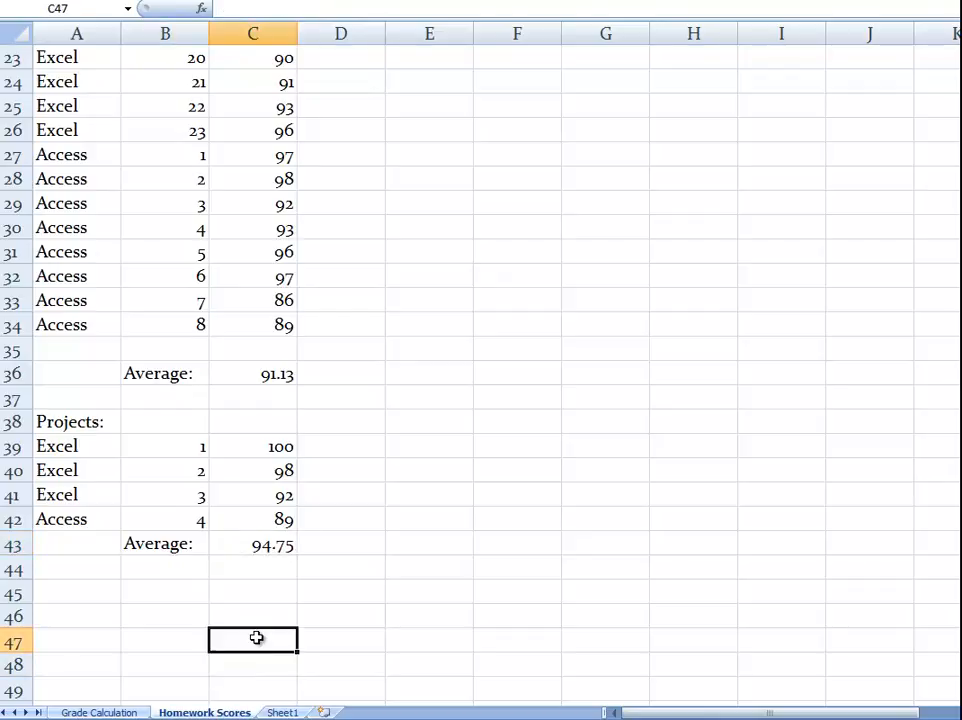
right_click(221, 711)
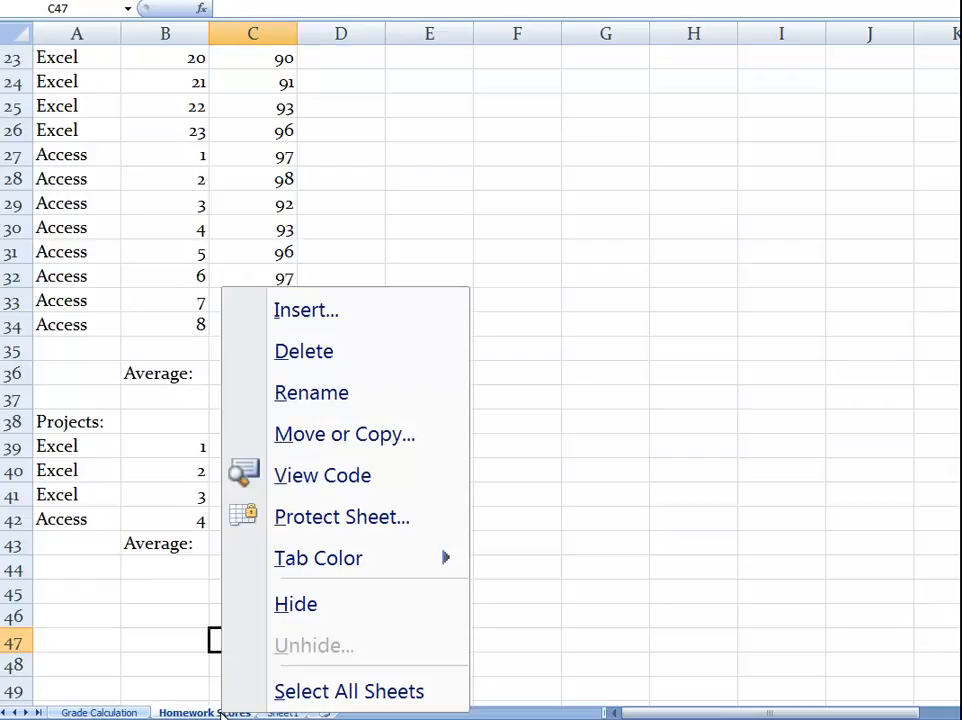
mouse_move(340, 566)
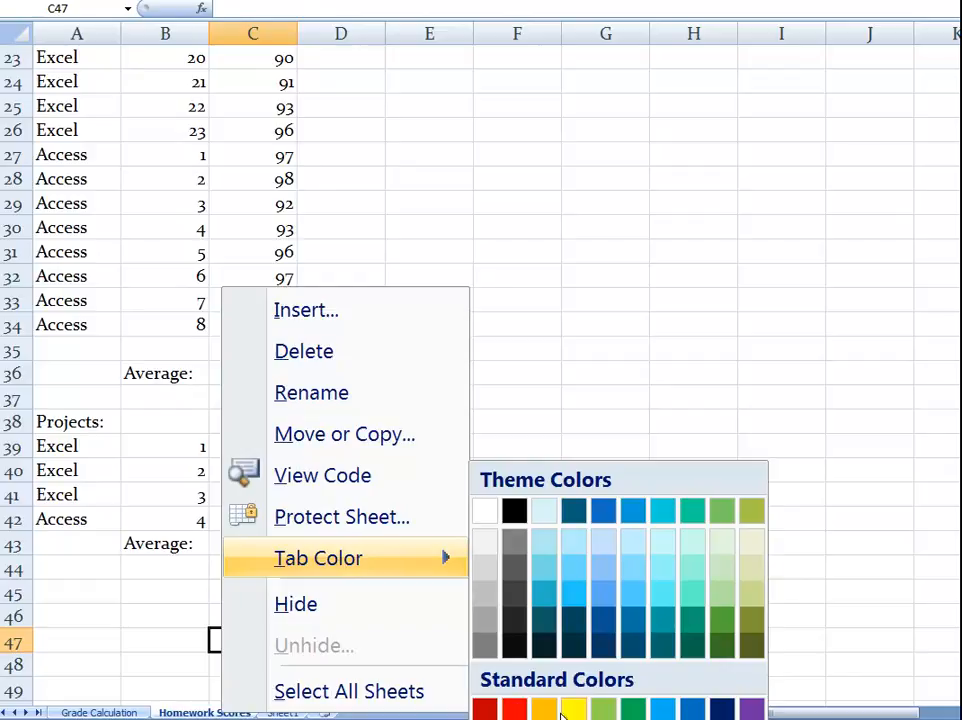
left_click(514, 709)
left_click(380, 620)
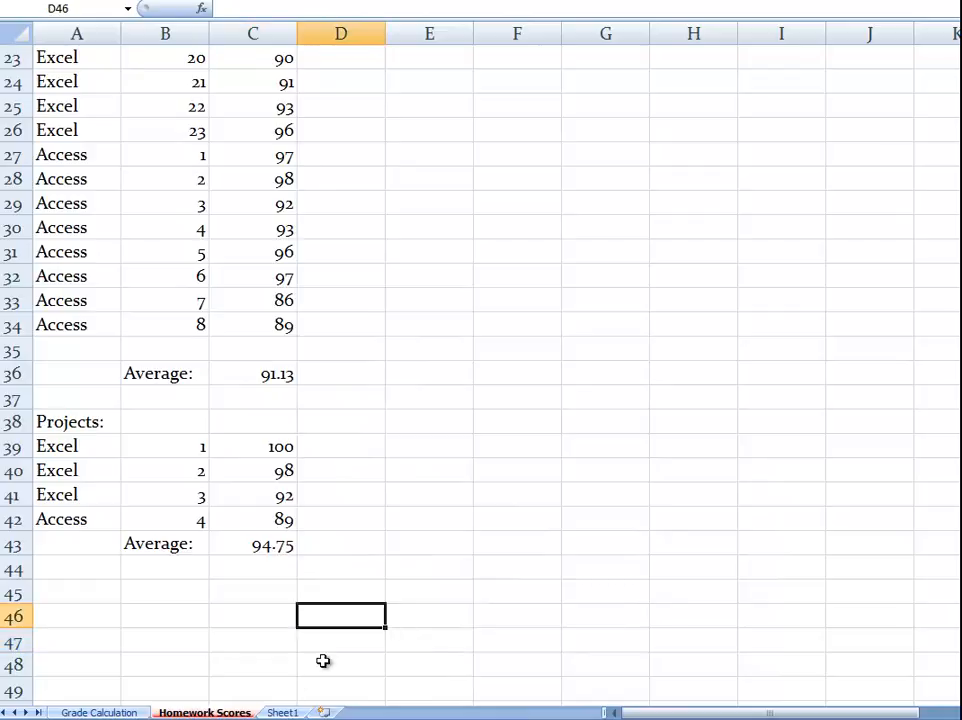
- Open the Homework Scores sheet's name for renaming and close it with the same name
right_click(251, 709)
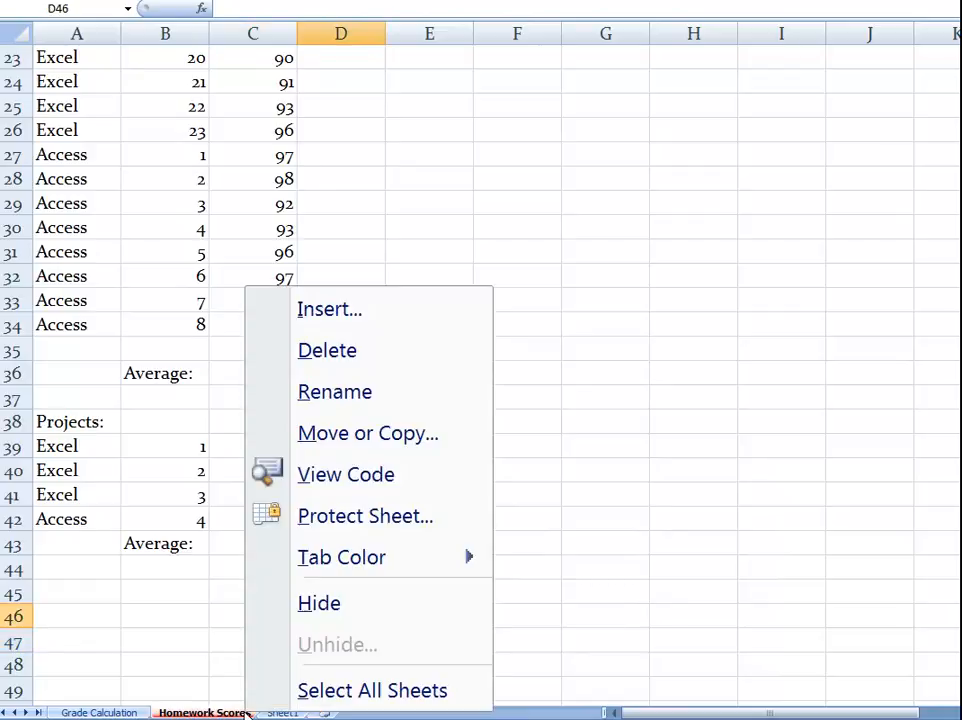
left_click(318, 393)
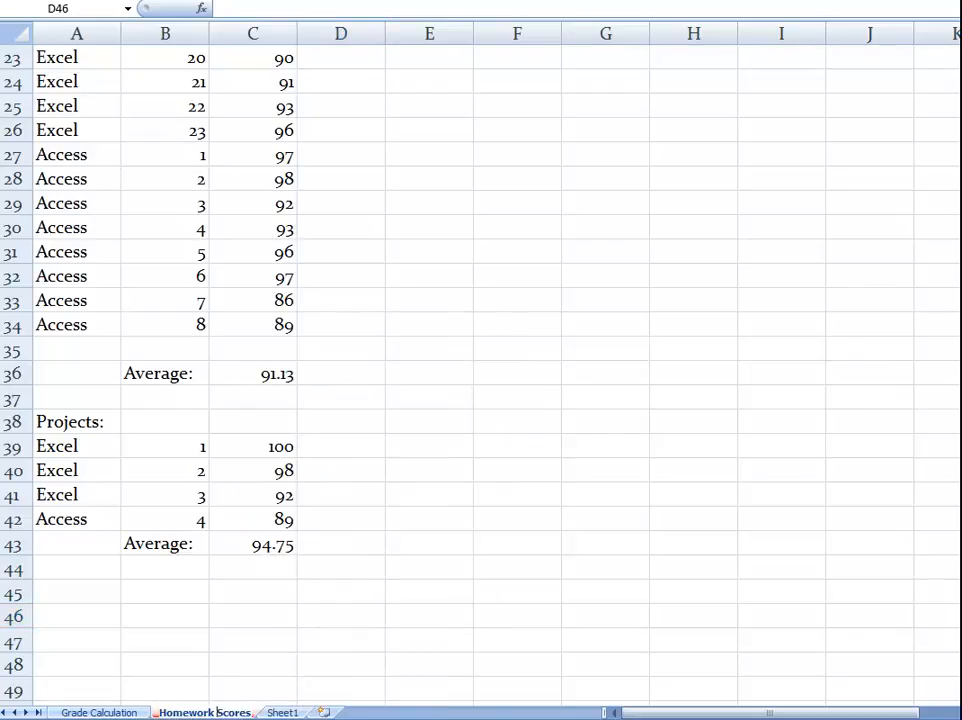
key("Return")
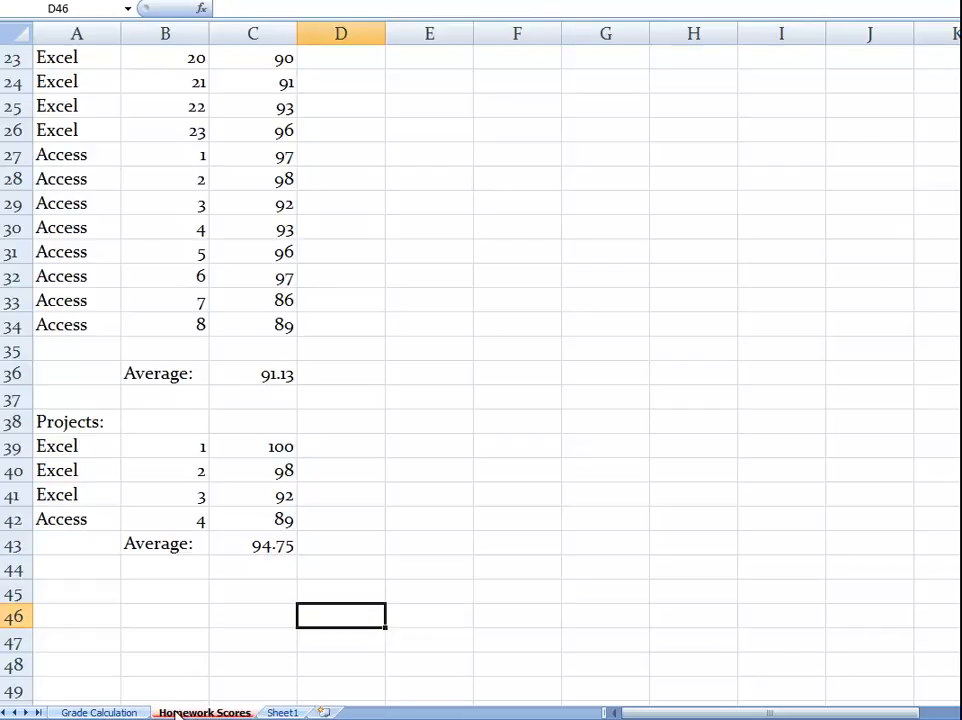
left_click(137, 690)
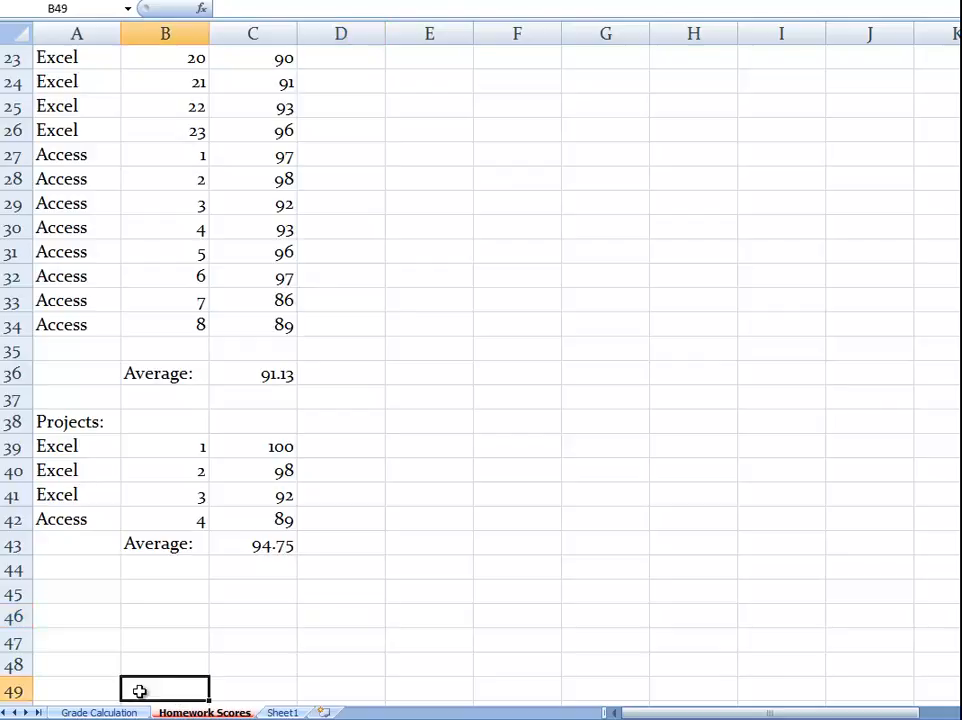
left_click(239, 688)
left_click(354, 683)
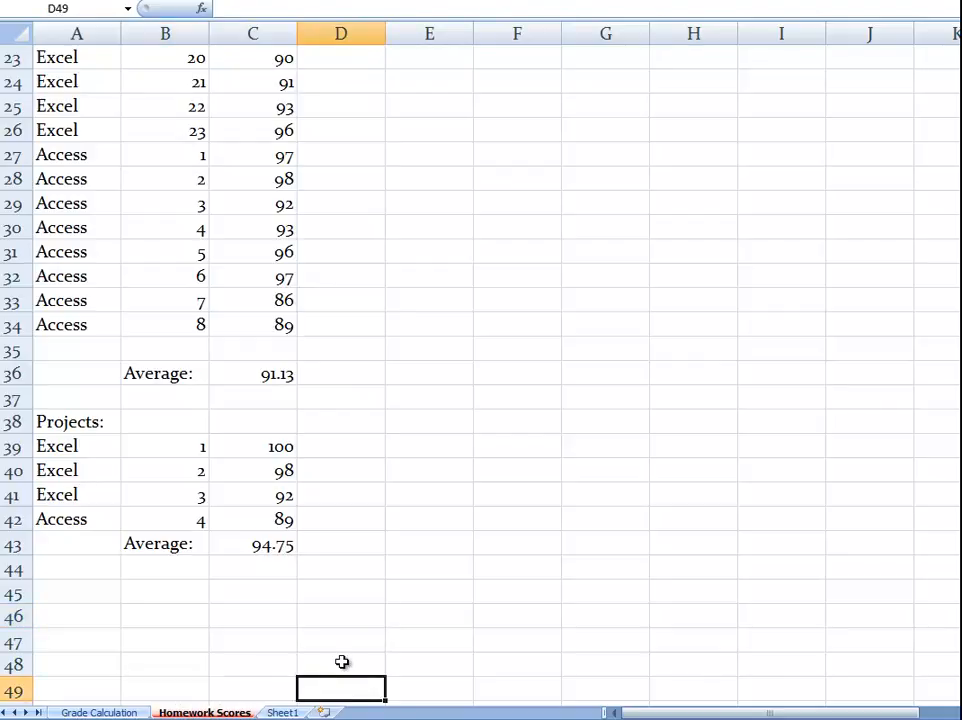
left_click(343, 663)
left_click(333, 640)
left_click(163, 619)
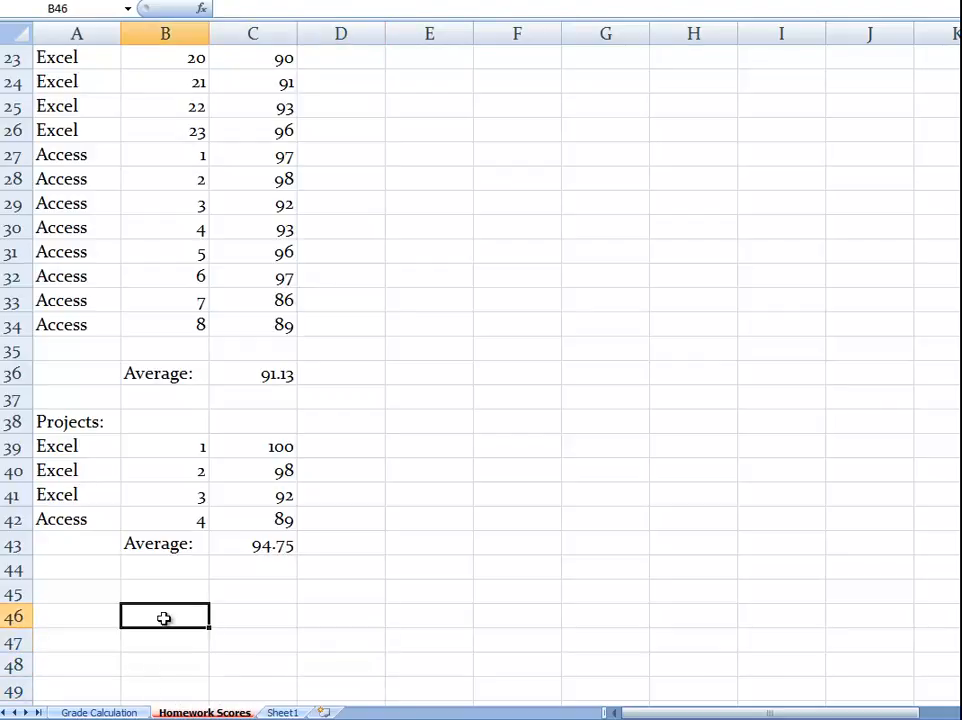
left_click(167, 593)
left_click(221, 596)
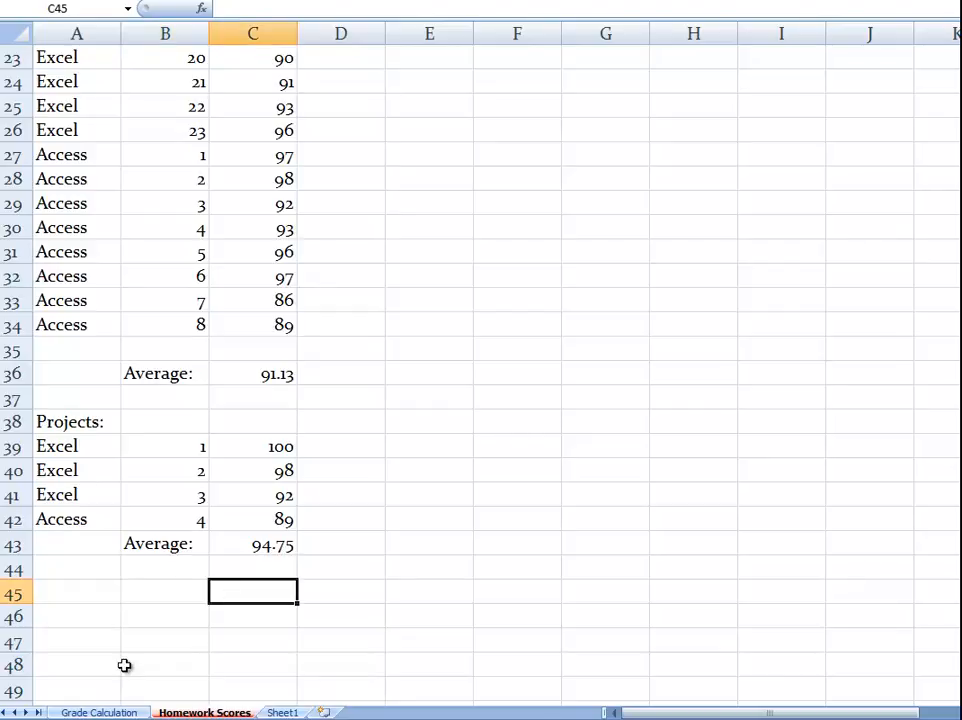
- Return to the Grade Calculation sheet, open the formula in C13 and examine its quoted sheet reference 'Homework Scores'
left_click(97, 711)
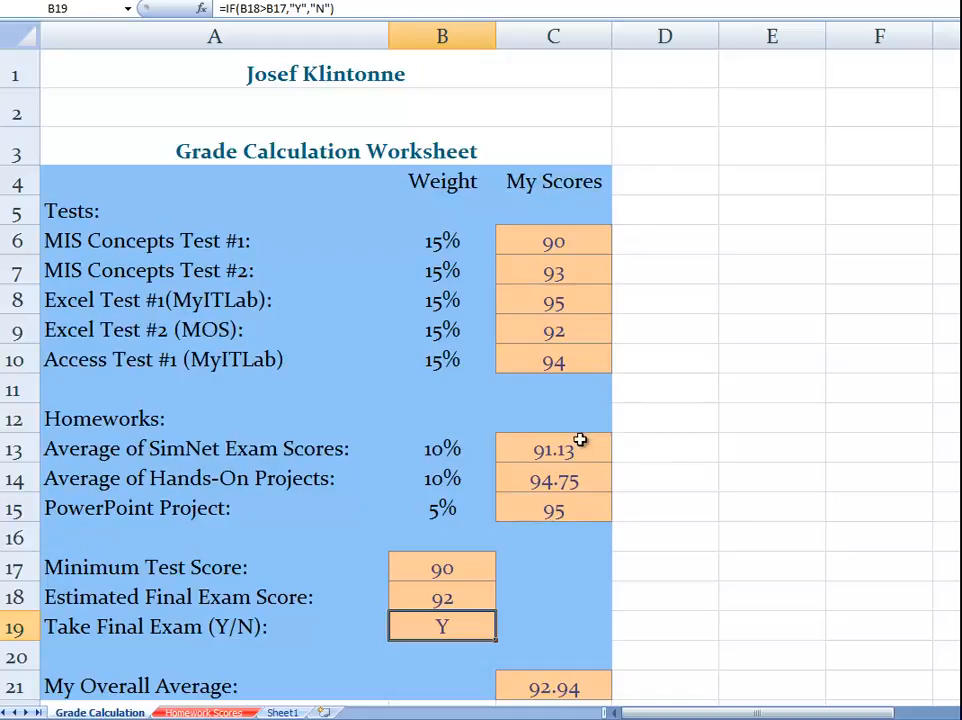
left_click(575, 447)
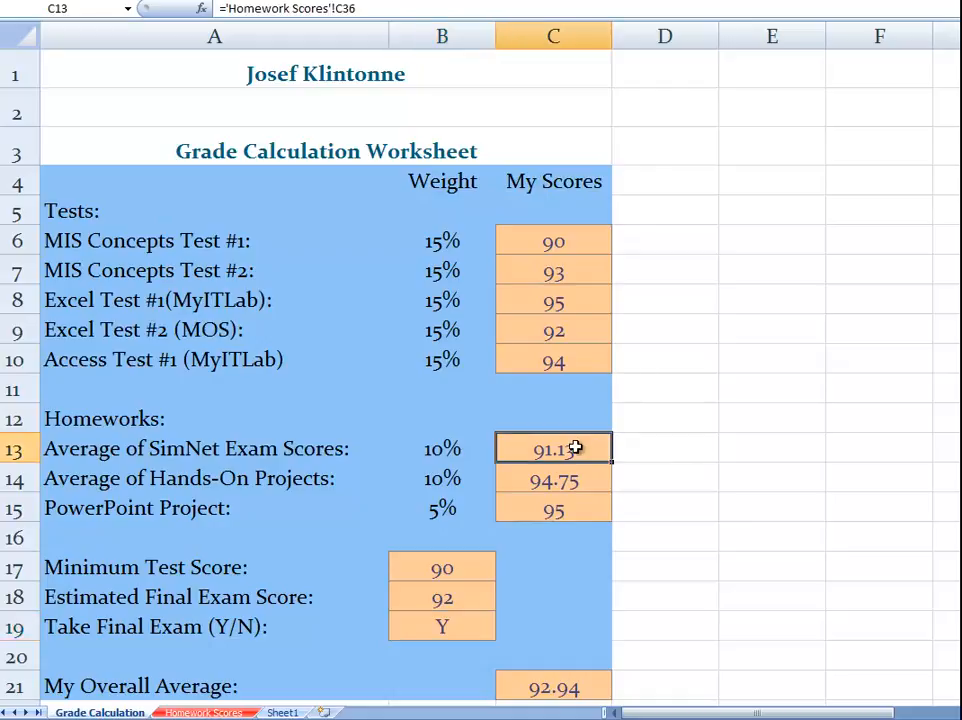
left_click(222, 9)
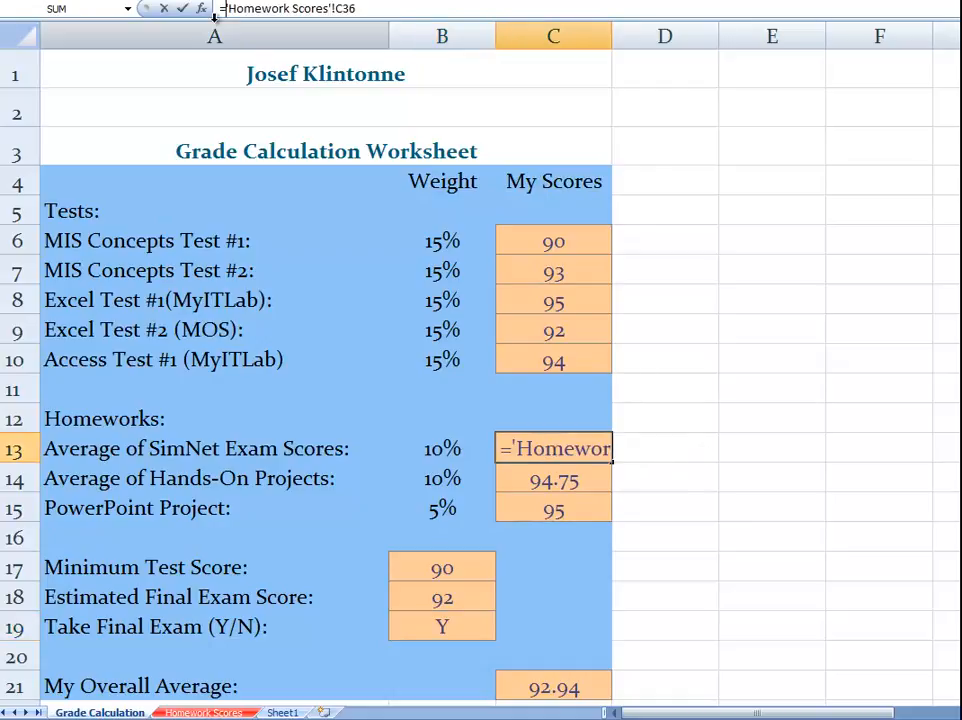
left_click(337, 8)
double_click(259, 8)
left_click_drag(260, 8, 332, 9)
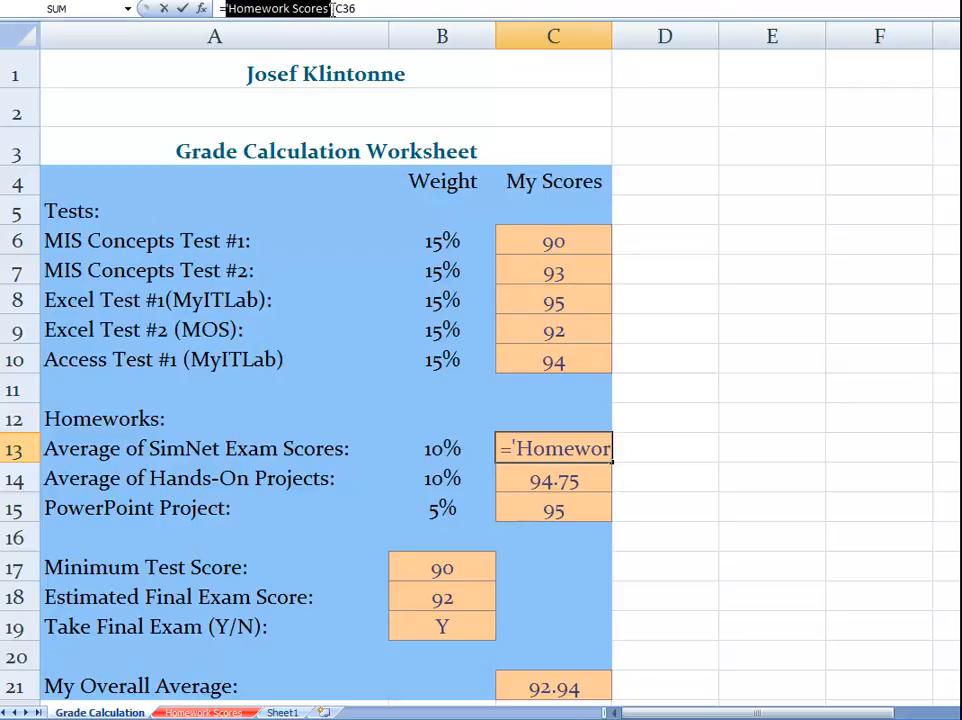
left_click(332, 10)
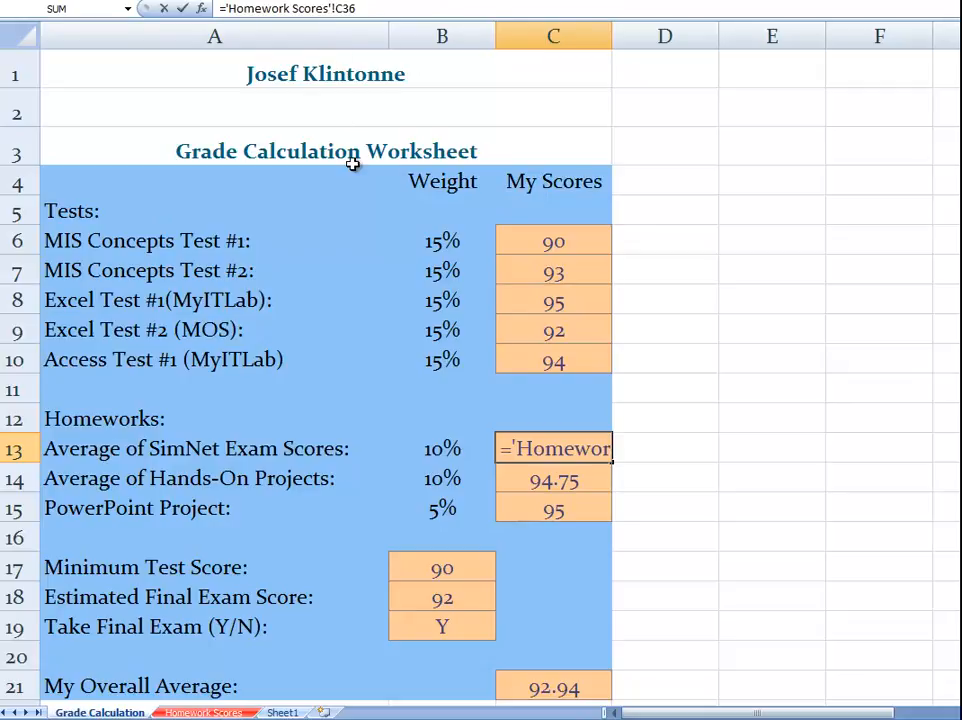
- Examine the exclamation mark and the cell reference C36 in the C13 formula, and close the formula
key("Right")
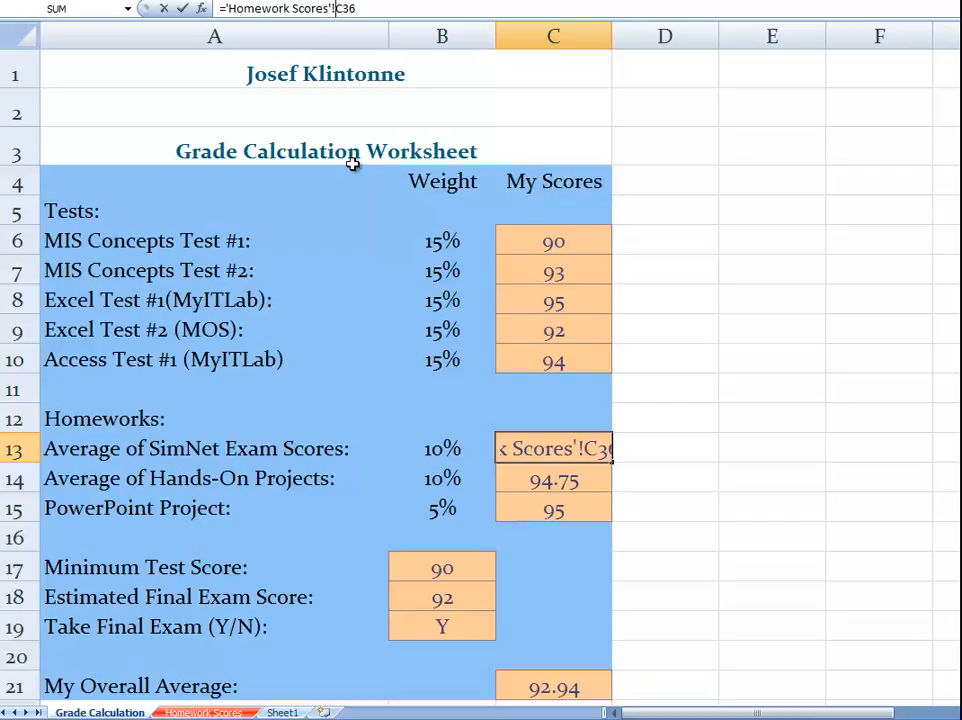
key("Right")
key("Right")
key("Right")
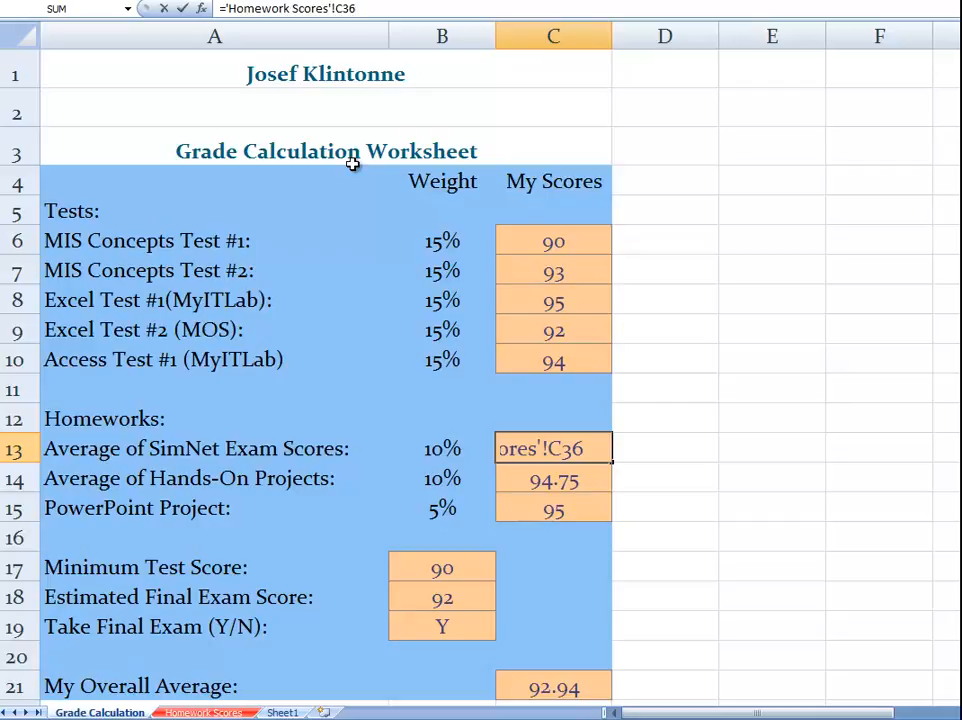
key("Left")
key("Left")
key("Right")
key("Right")
key("Right")
key("Left")
key("Left")
key("Right")
key("Right")
key("Right")
key("Return")
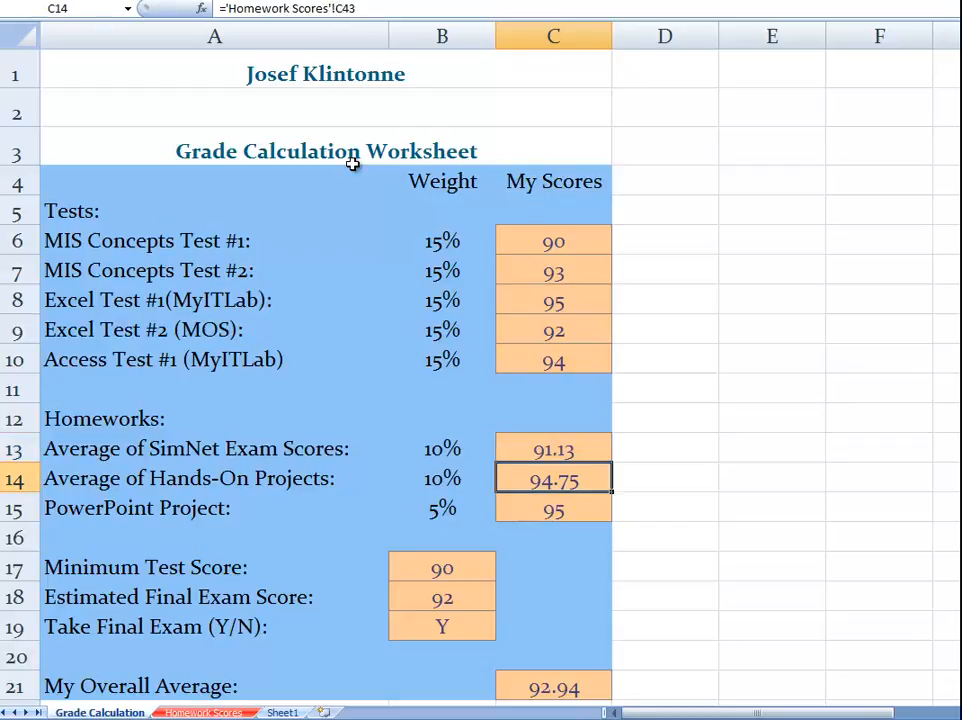
- Check cell C36 on the Homework Scores sheet as the source of the C13 link, and return to Grade Calculation
left_click(204, 712)
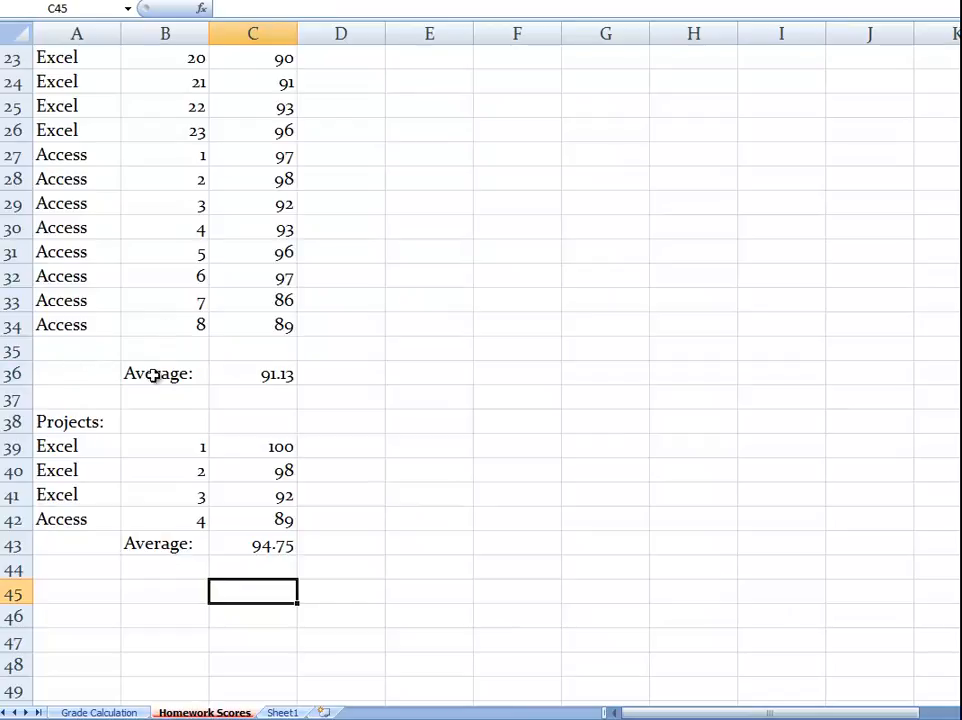
left_click(251, 374)
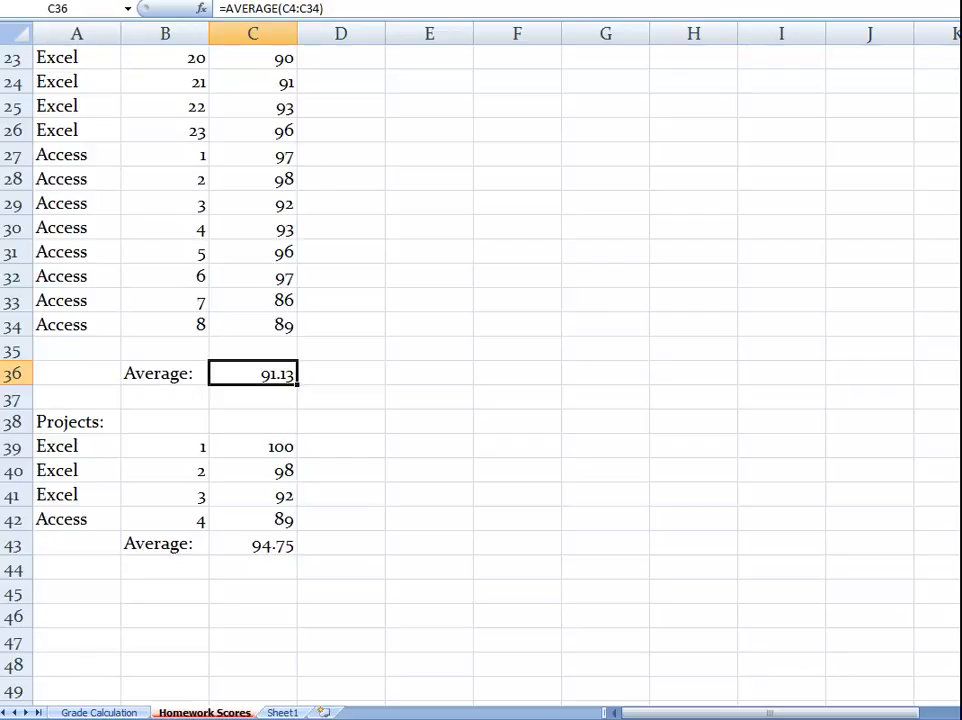
left_click(100, 712)
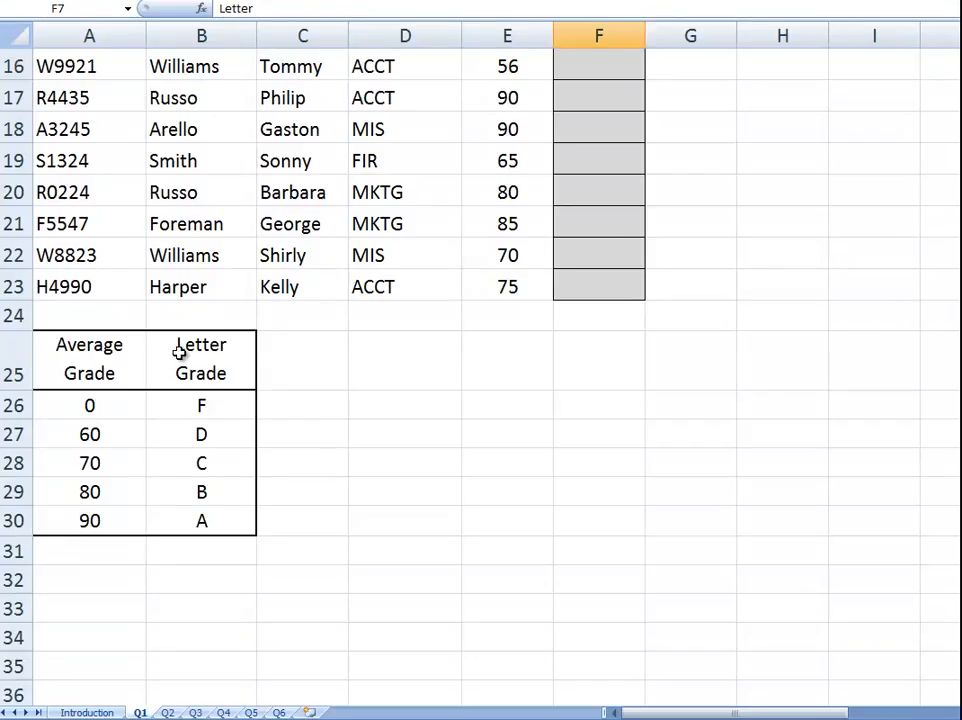
- Examine how the lookup table in A25:B30 on sheet Q1 pairs average grades with letter grades
left_click(116, 350)
left_click(163, 358)
left_click(196, 405)
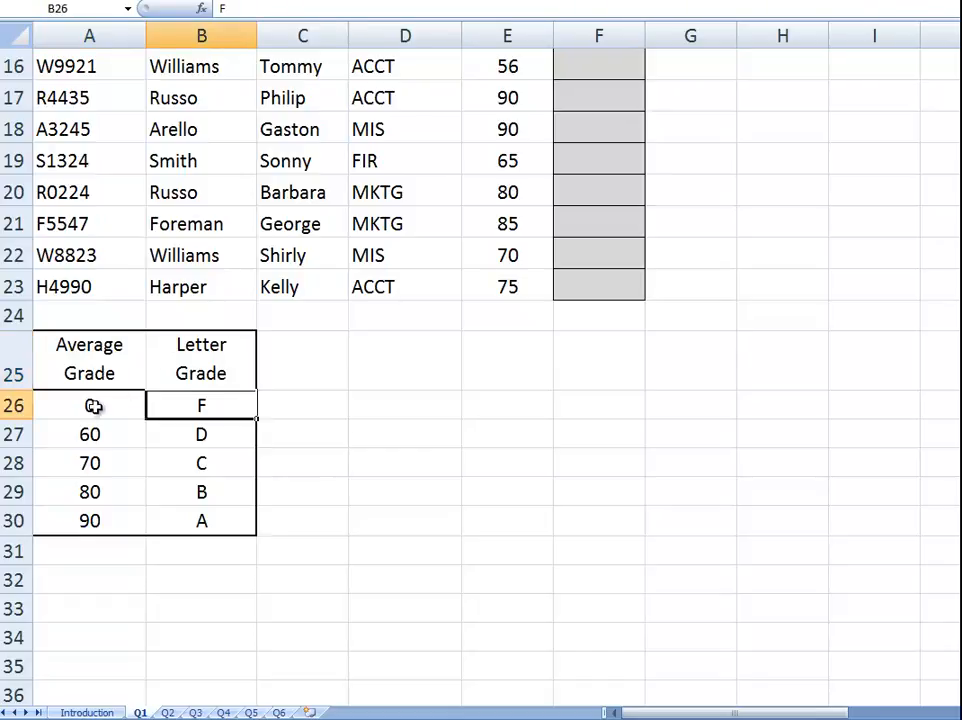
left_click(101, 403)
left_click(92, 436)
key("Tab")
key("Return")
key("Tab")
key("Return")
key("Tab")
left_click(195, 578)
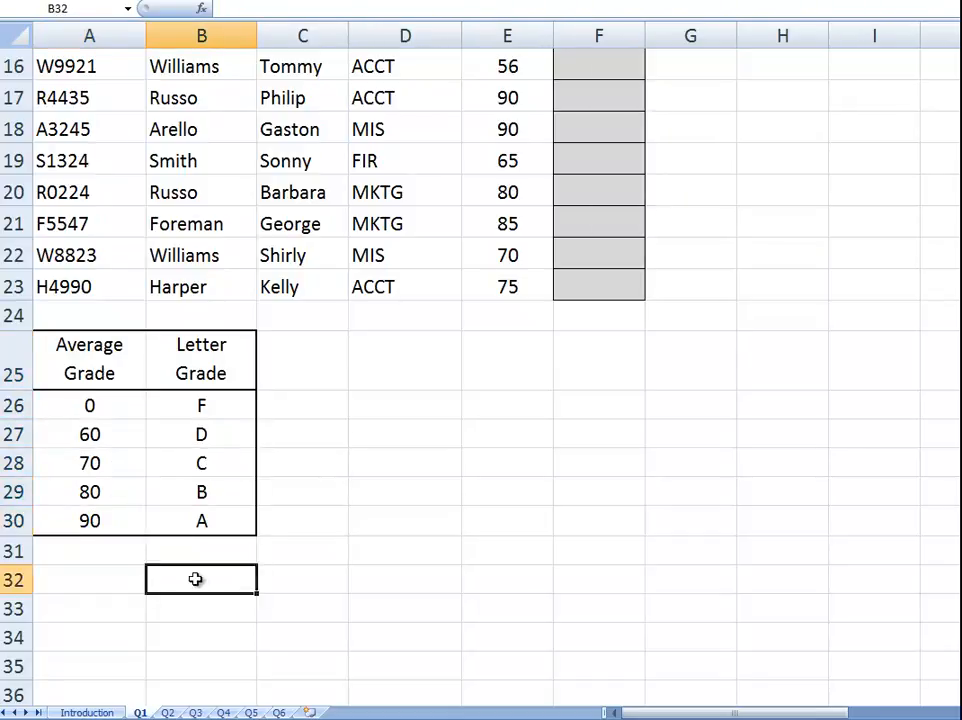
left_click(84, 577)
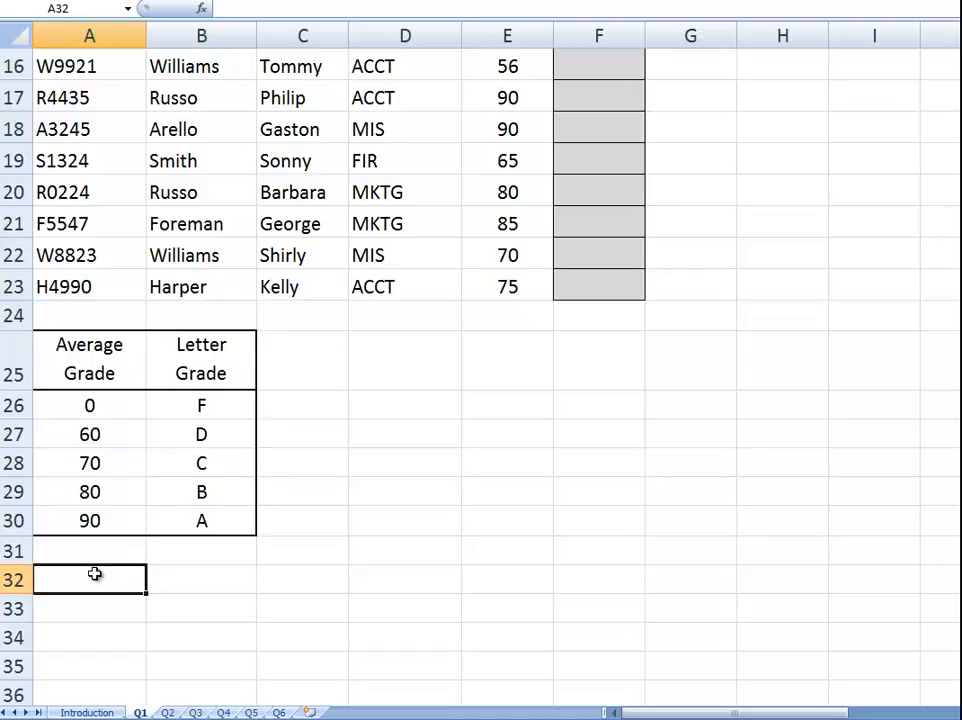
- Highlight the lookup table's Average Grade column A25:A30 and Letter Grade column B25:B30 one after the other
left_click_drag(103, 350, 98, 521)
left_click_drag(183, 371, 185, 524)
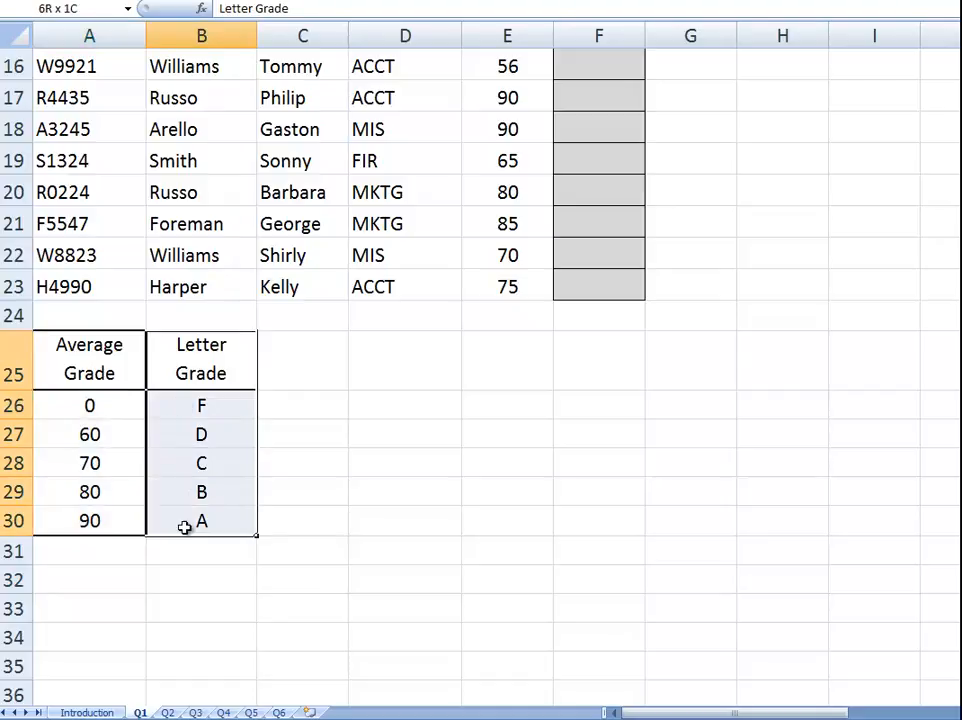
left_click(429, 550)
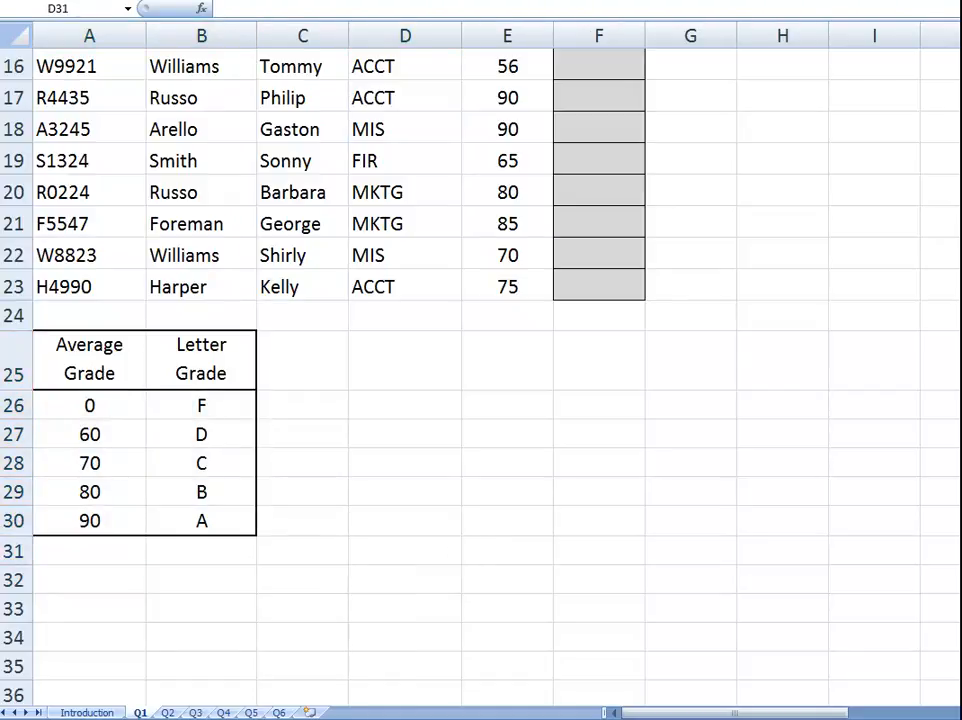
- Go through the letter grades in B26:B30 of the lookup table, from F up to A
left_click(206, 406)
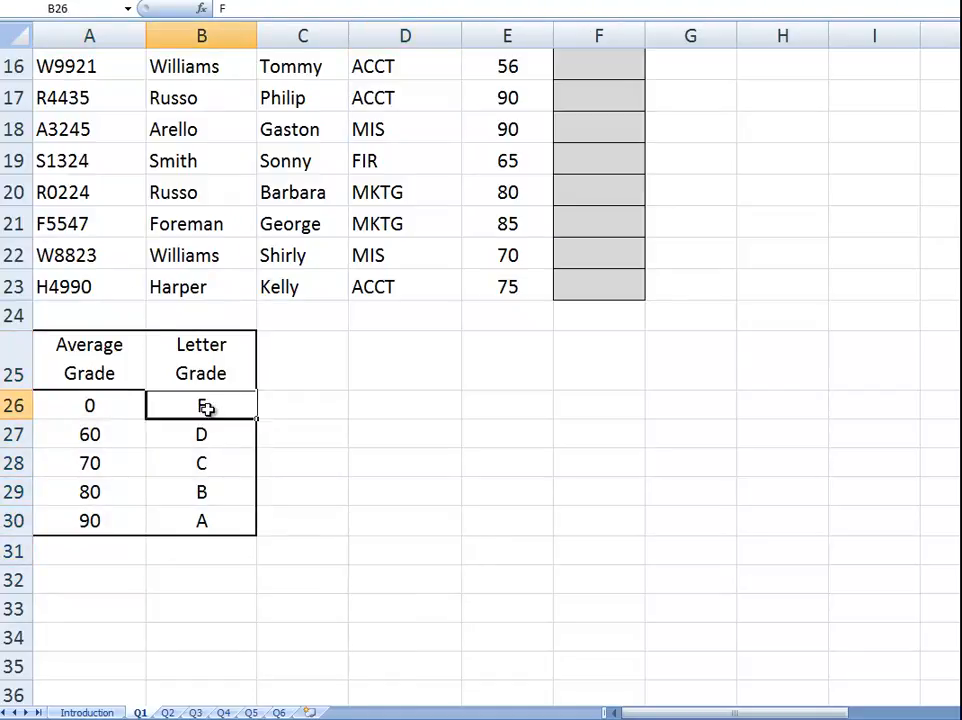
left_click(205, 436)
left_click(200, 463)
left_click(197, 487)
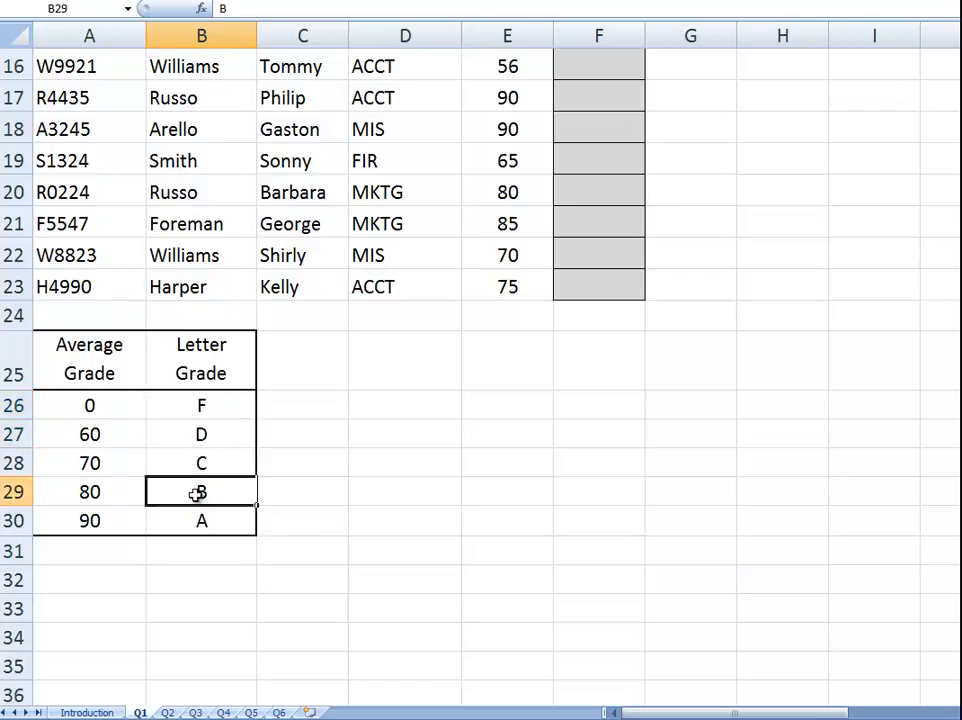
left_click(182, 512)
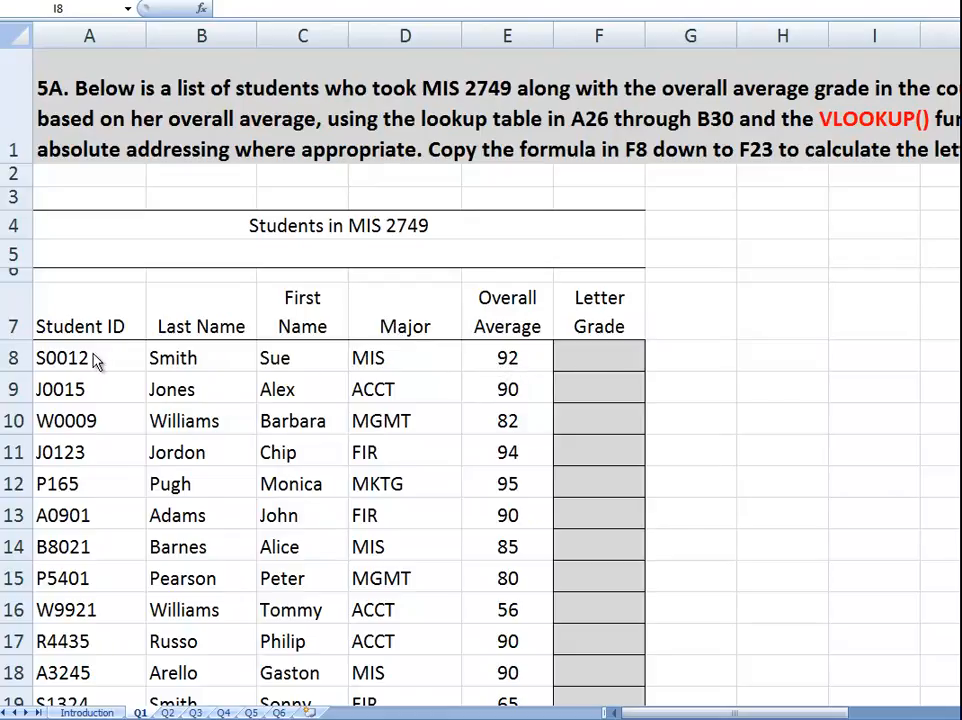
- Compare the first student's overall average in E8 with the empty Letter Grade cell F8
left_click(165, 364)
left_click(586, 357)
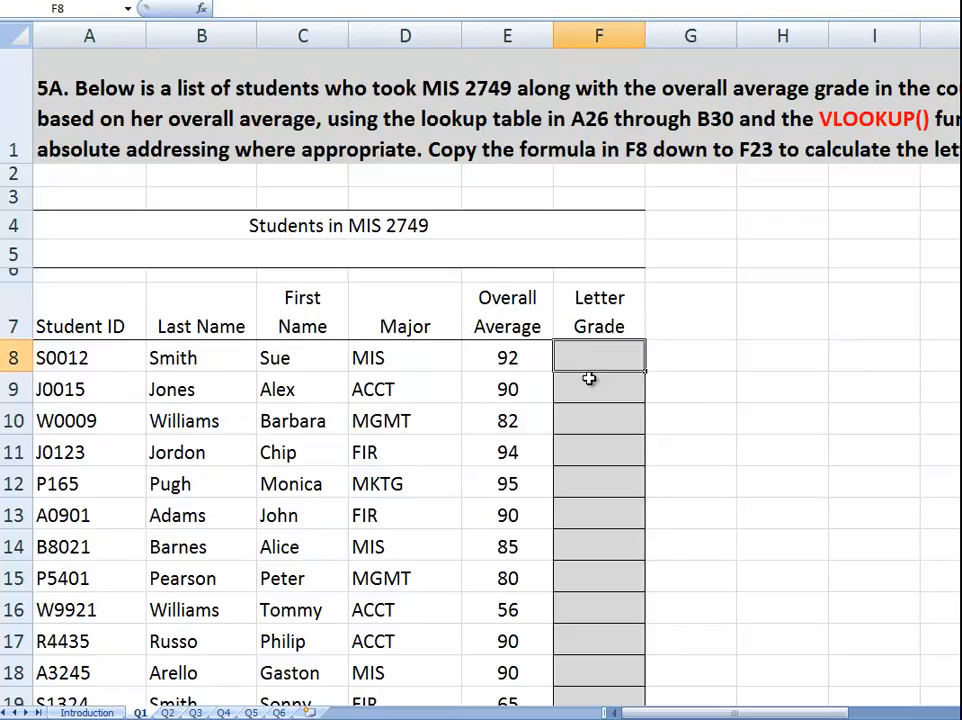
left_click(508, 362)
left_click(606, 361)
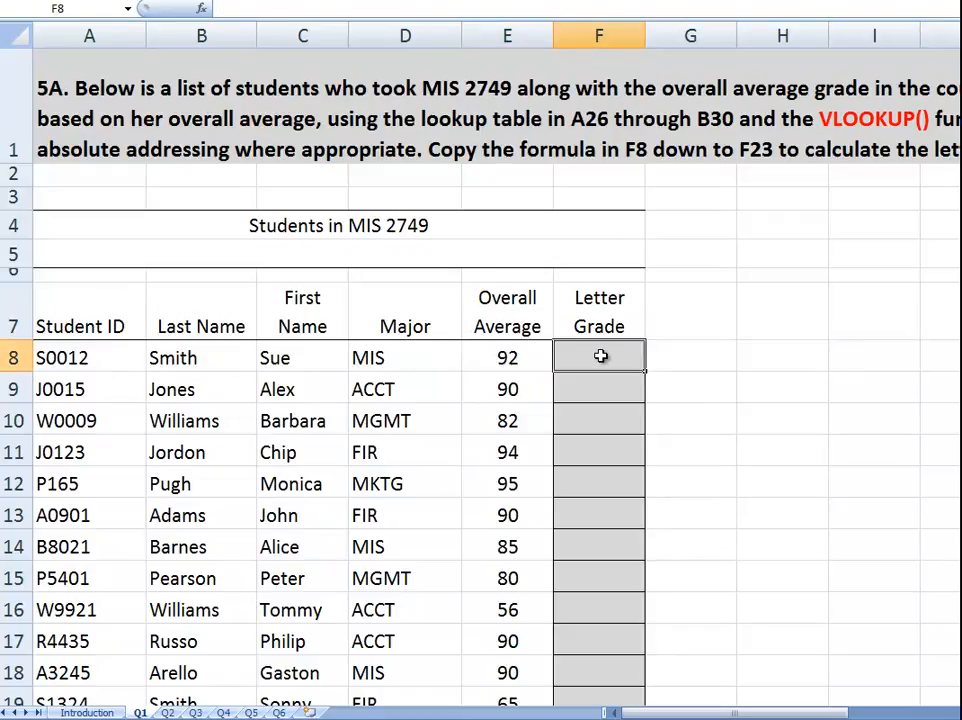
left_click(522, 358)
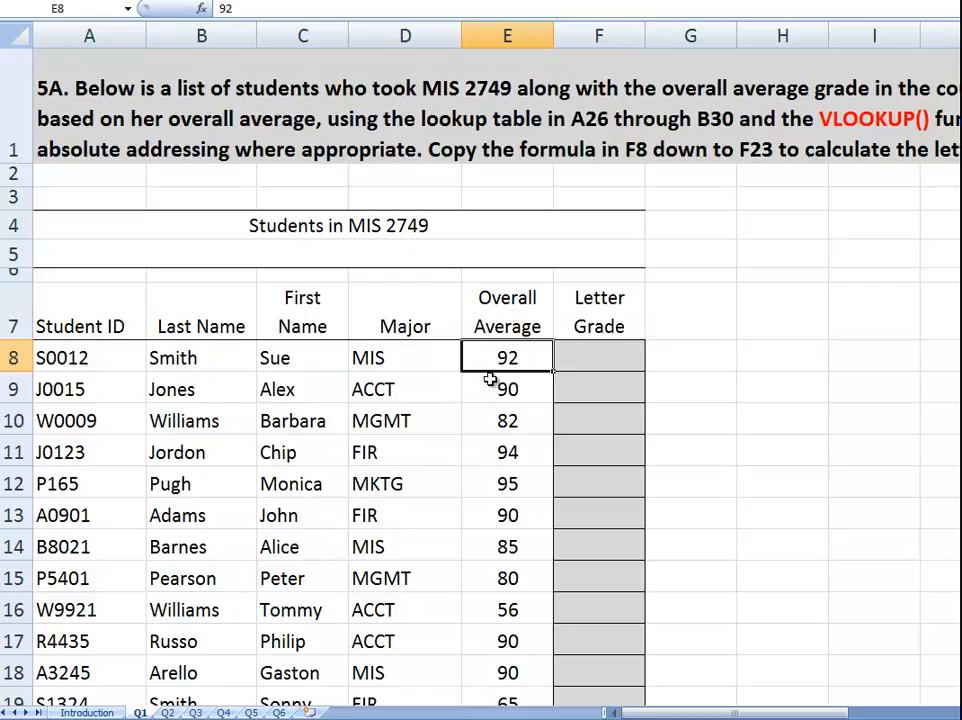
left_click(2, 245)
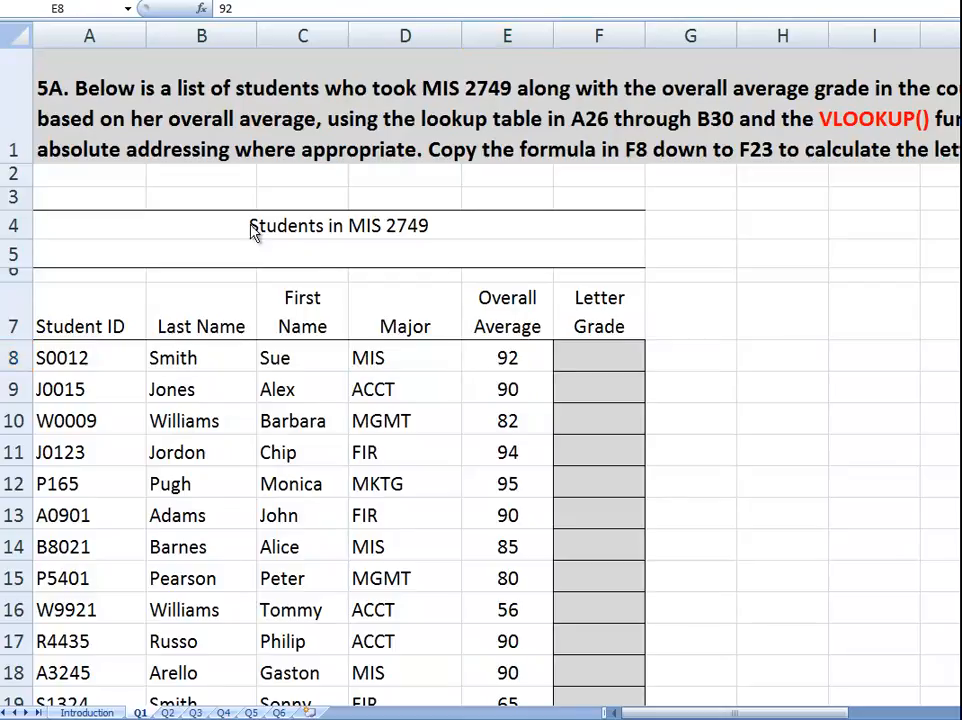
- Start a VLOOKUP formula in F8 with the overall average in E8 as the lookup value
left_click(603, 358)
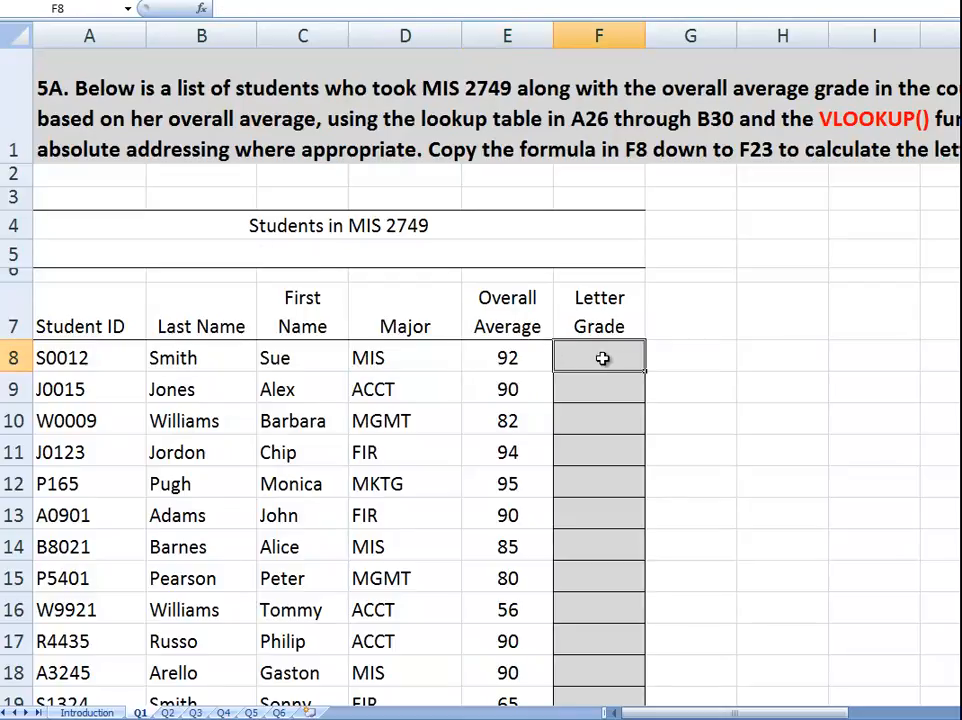
type("=")
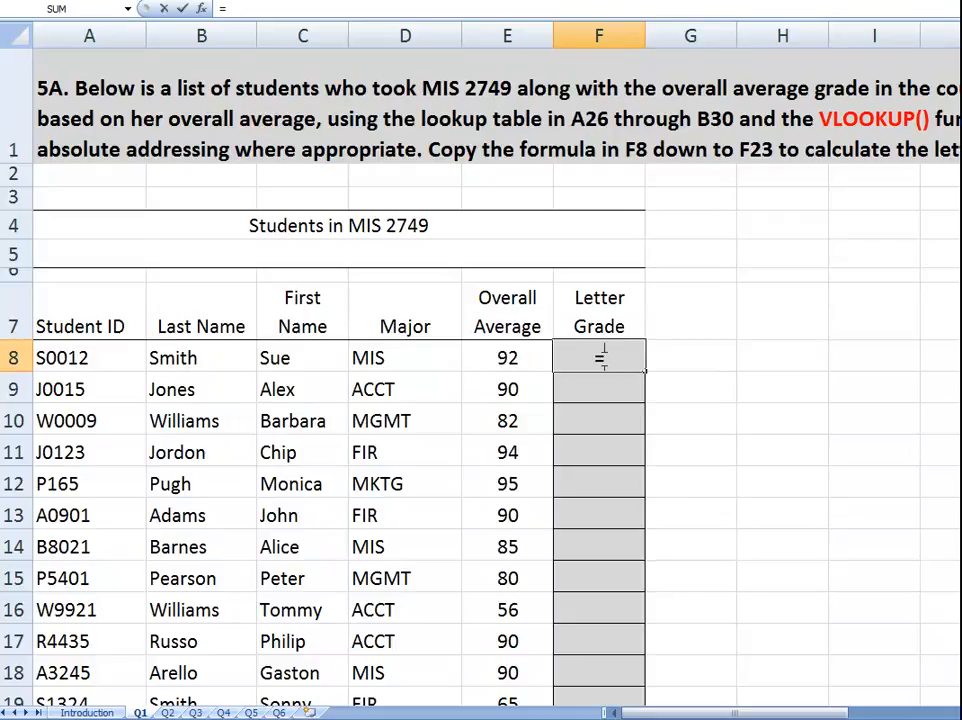
type("vlo")
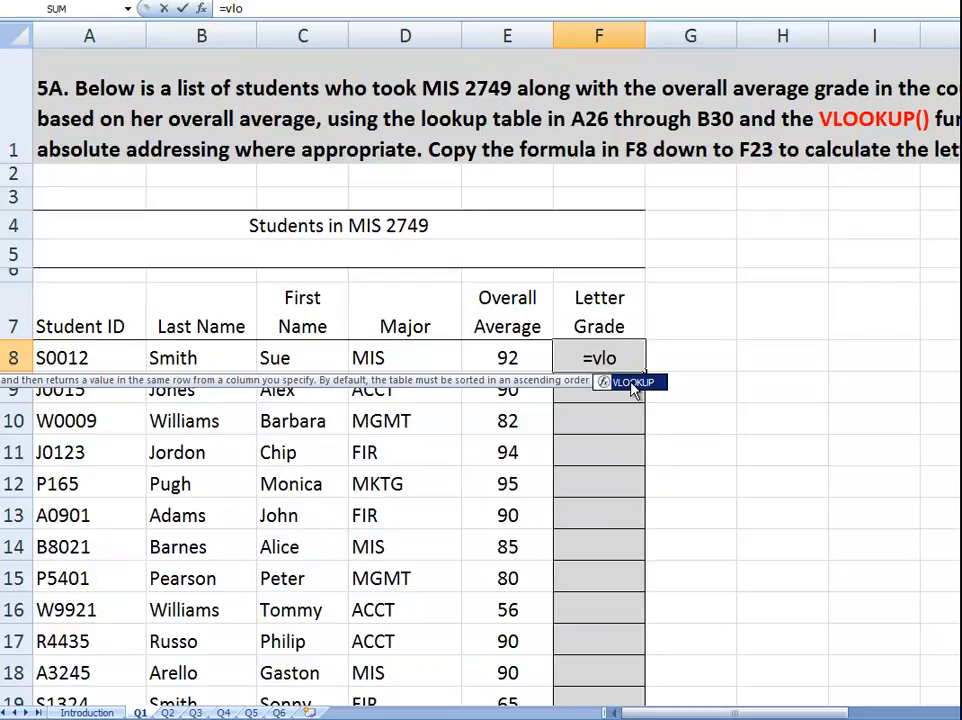
double_click(633, 383)
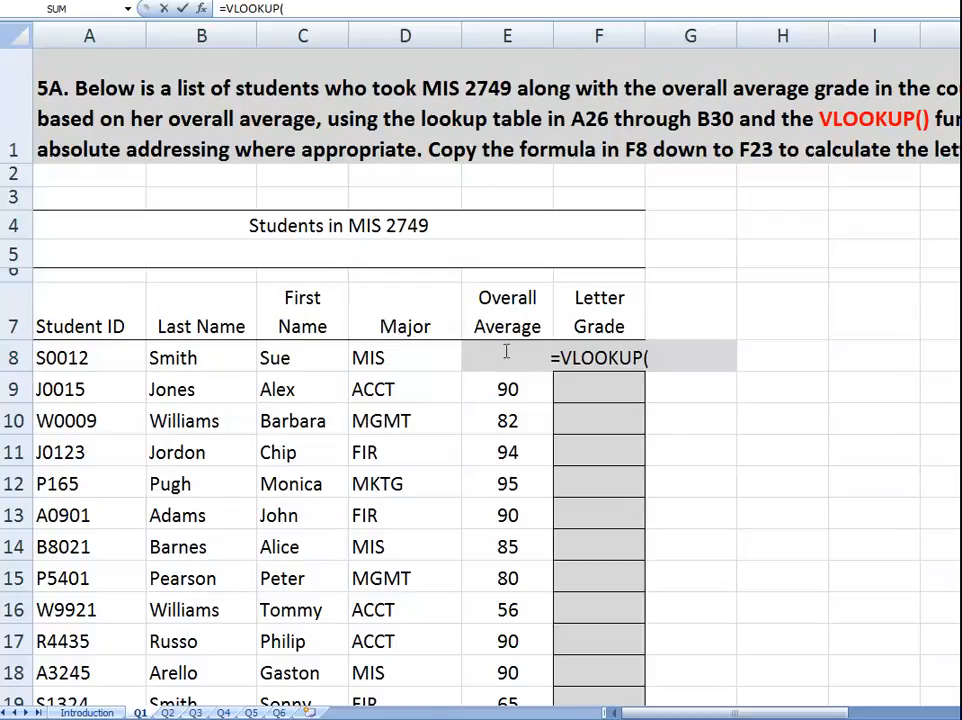
left_click(306, 7)
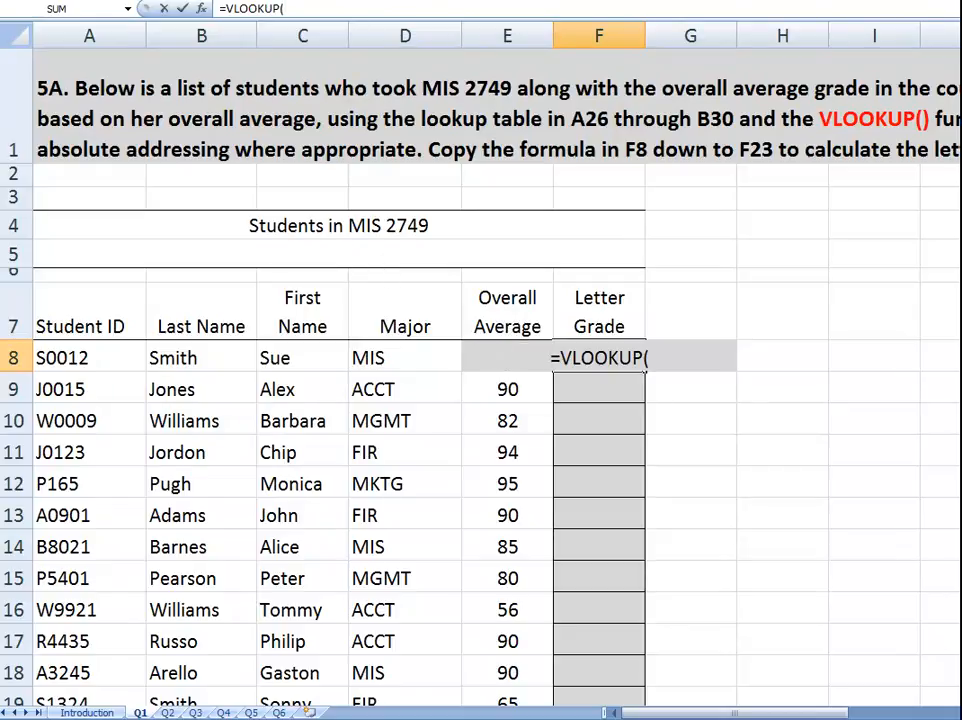
left_click(508, 356)
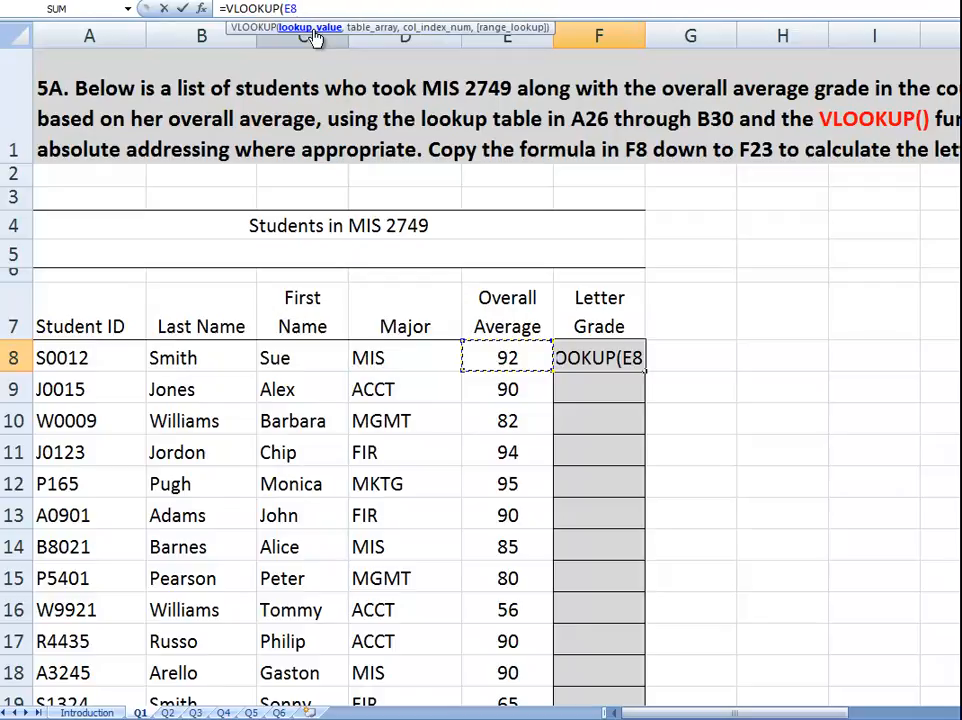
type(",")
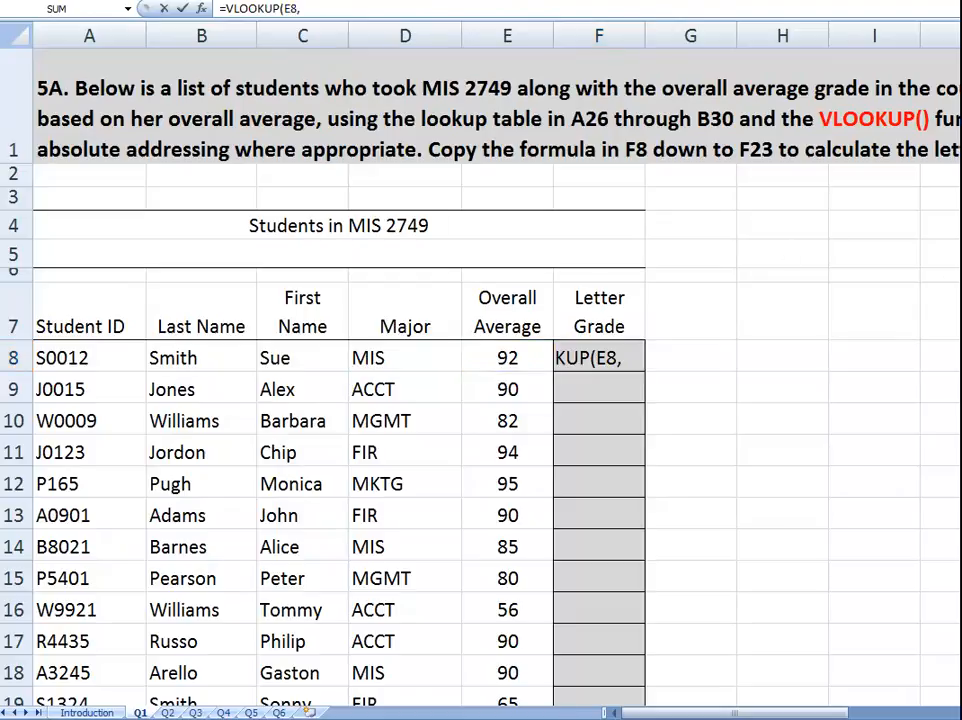
- Complete the F8 formula with table array A26:B30 and column index 2, giving =VLOOKUP(E8,A26:B30,2)
left_click_drag(961, 296, 961, 420)
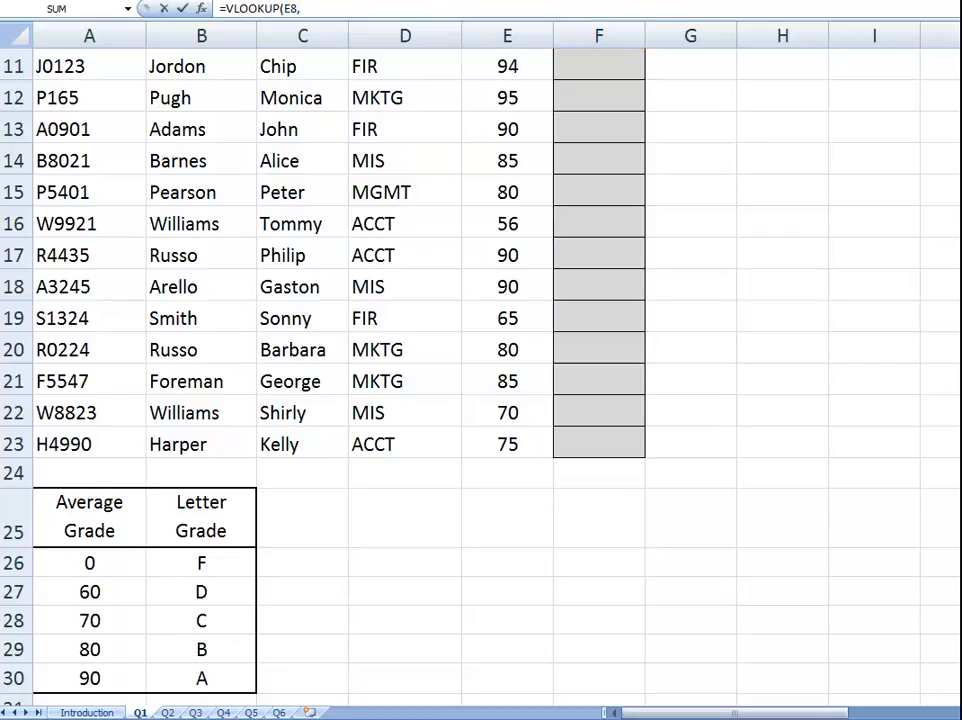
left_click(88, 563)
left_click_drag(80, 563, 186, 675)
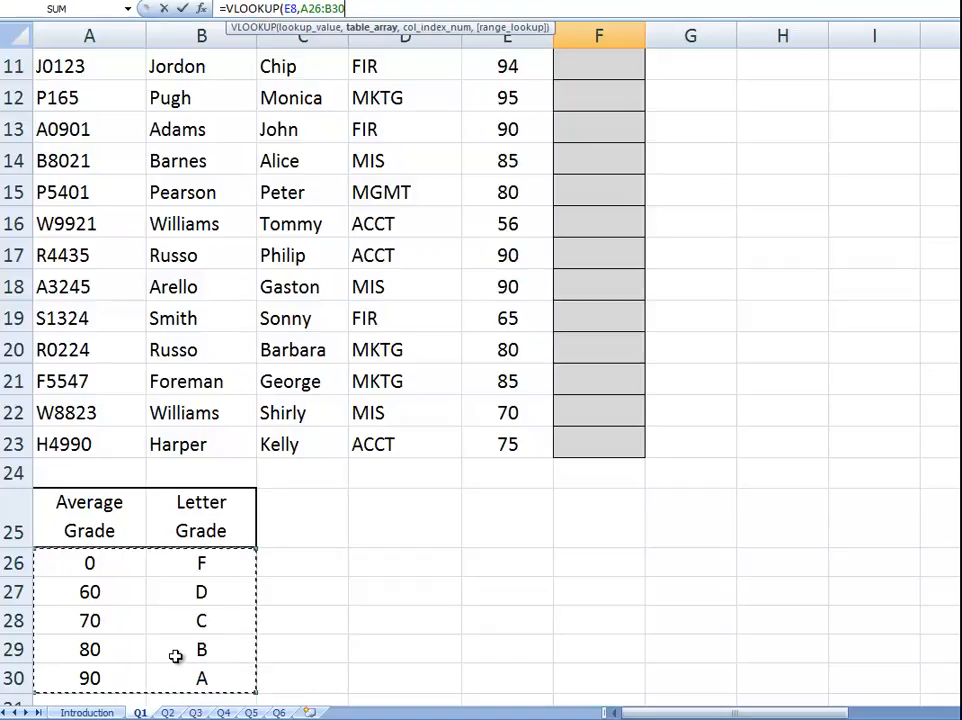
type(",")
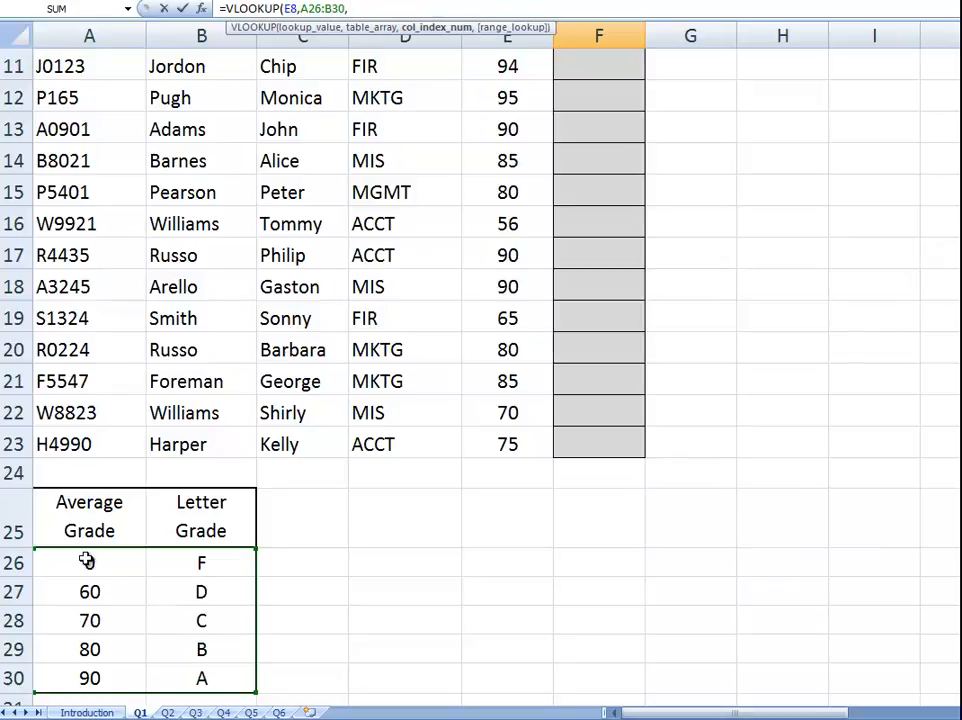
type("2)")
key("Return")
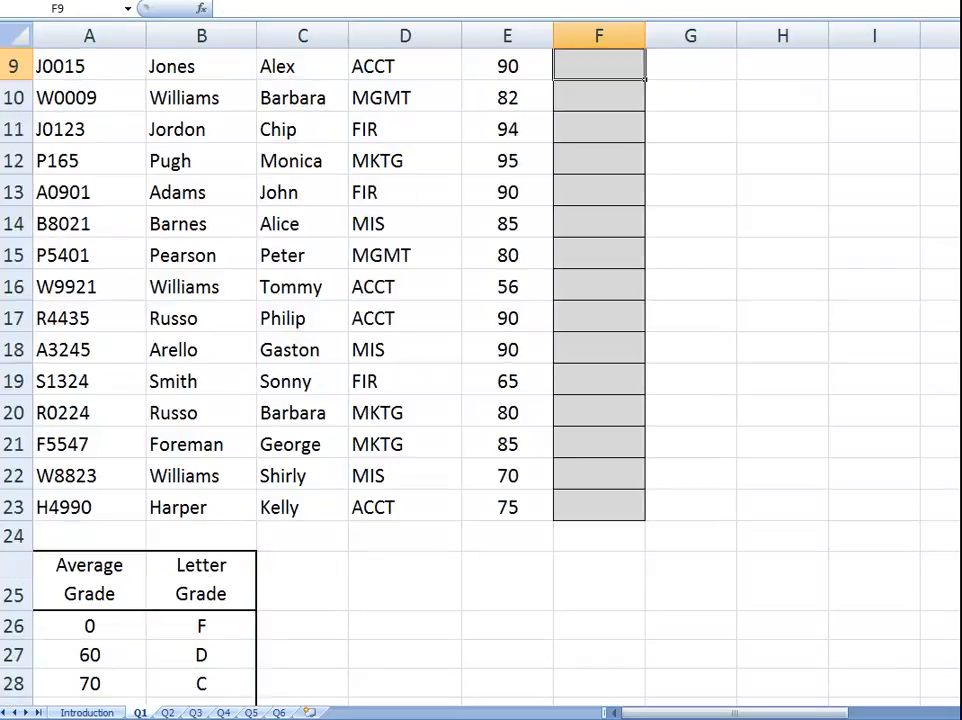
- Copy the VLOOKUP formula from F8 down to F23
scroll(936, 440, "up", 2)
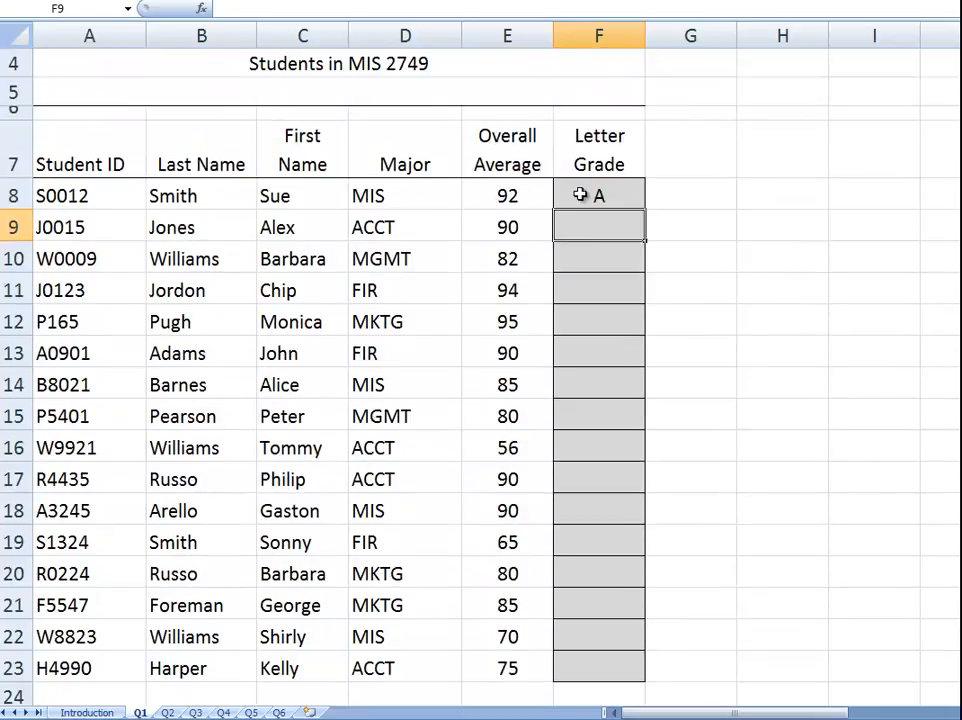
left_click(580, 195)
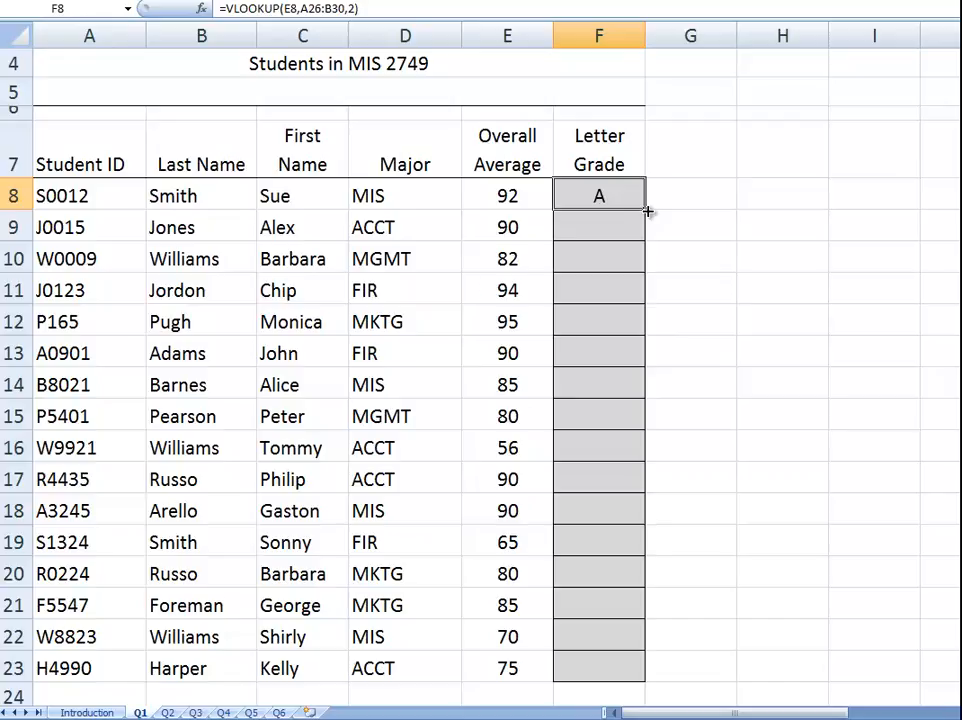
left_click_drag(648, 211, 663, 666)
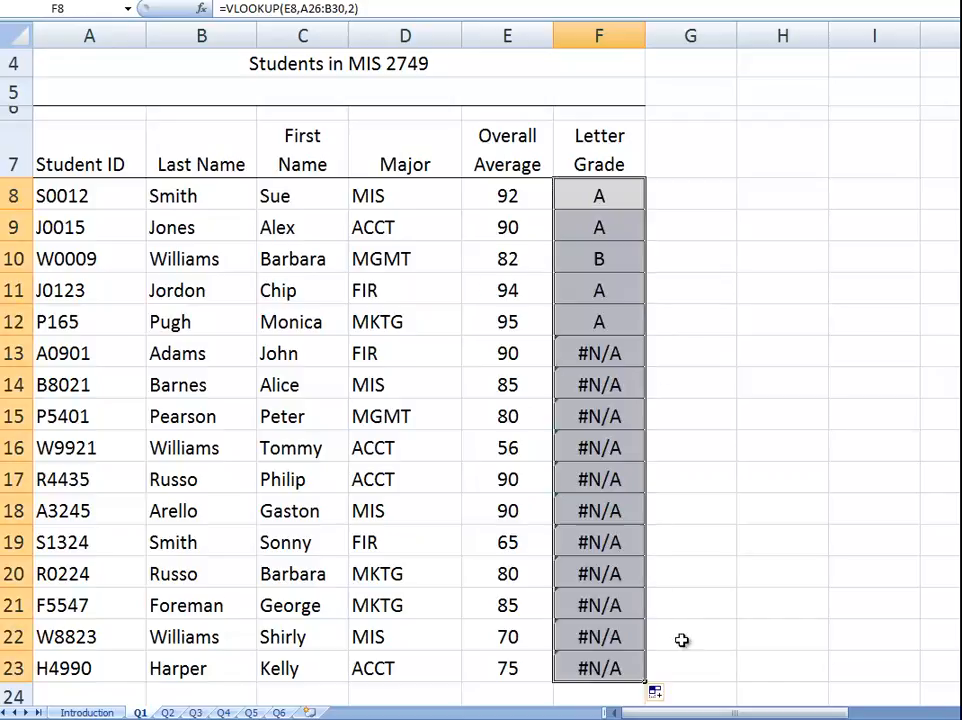
- Inspect the copied formulas in F13 through F18 and compare their table ranges with the lookup table's location
left_click(613, 353)
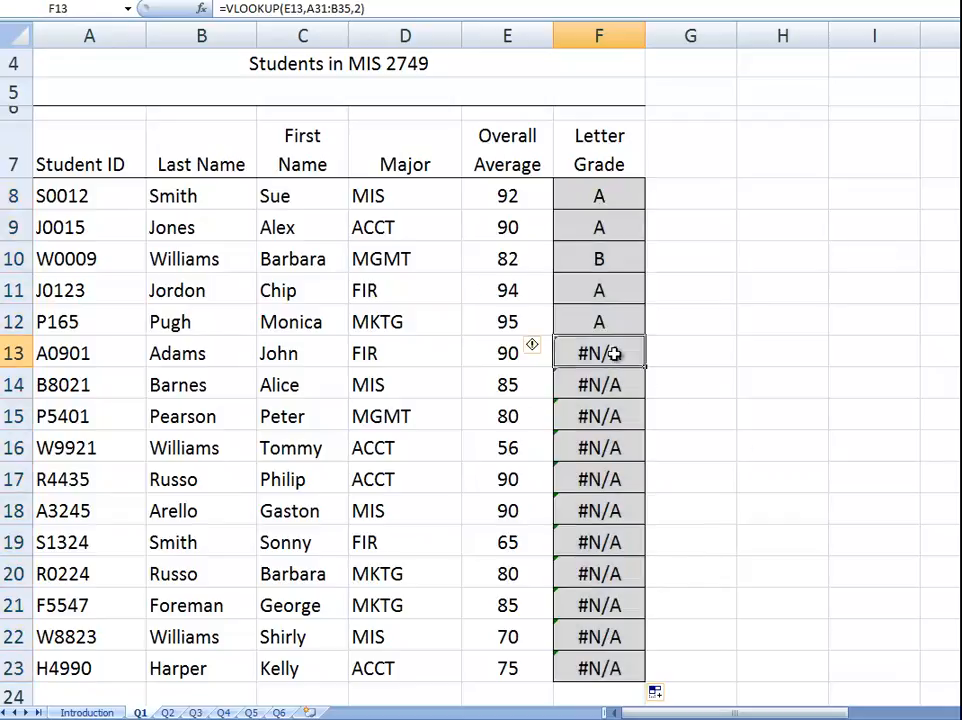
left_click(604, 385)
left_click(604, 416)
left_click(602, 448)
left_click(592, 480)
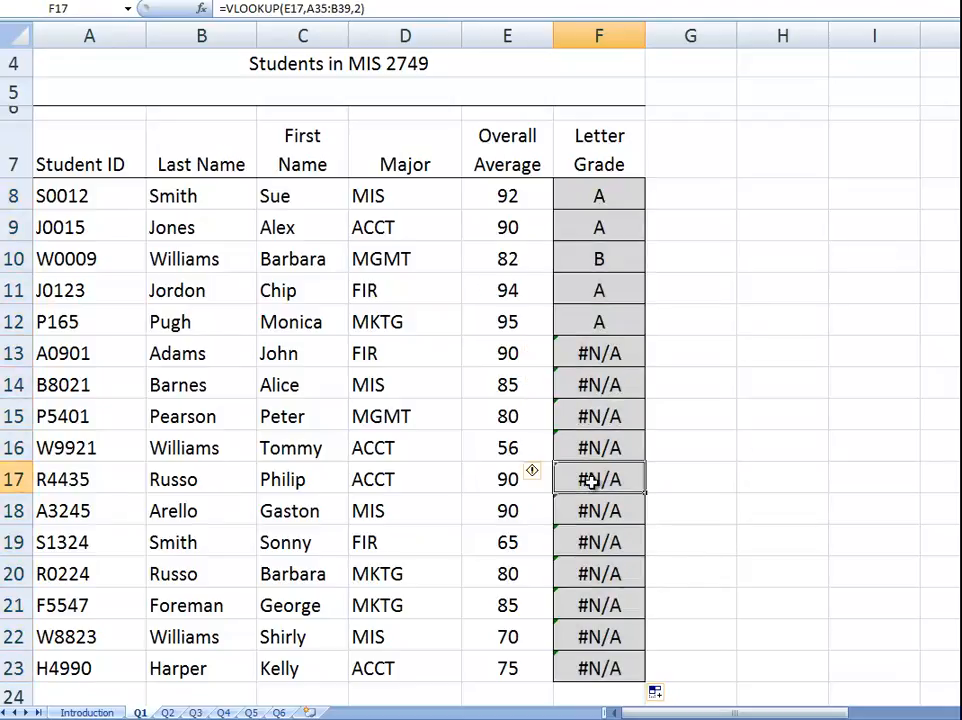
left_click(588, 511)
scroll(708, 500, "down", 3)
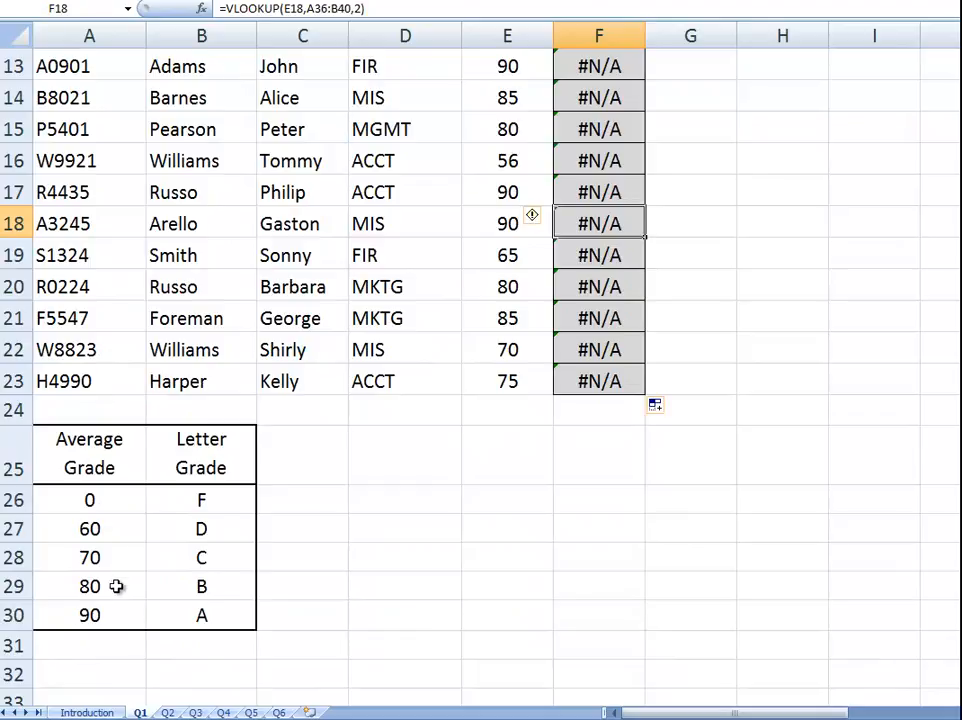
scroll(382, 571, "up", 3)
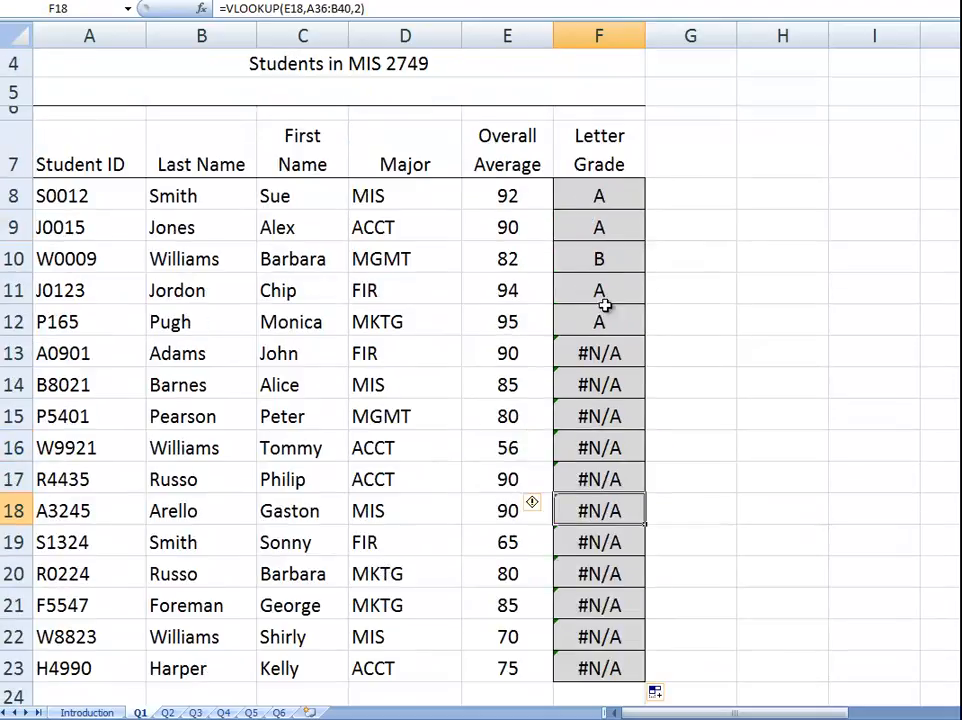
- Clear the copied formulas from F9:F23, keeping only the one in F8
left_click(684, 262)
left_click_drag(603, 230, 608, 668)
key("Delete")
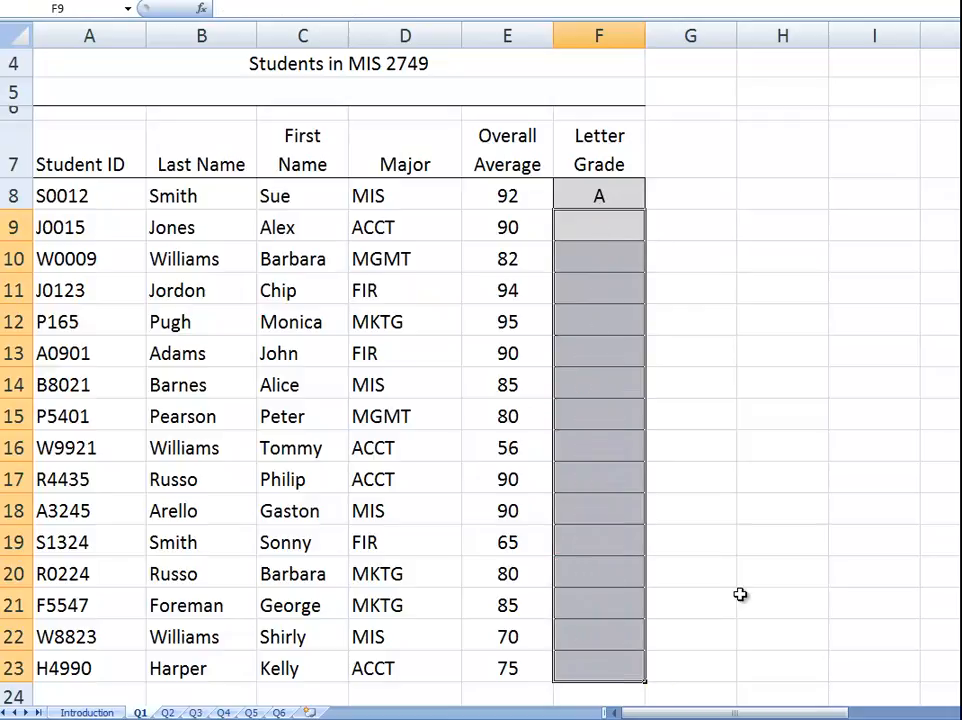
- Make the start of the table range in the F8 formula absolute as $A$26
left_click(605, 194)
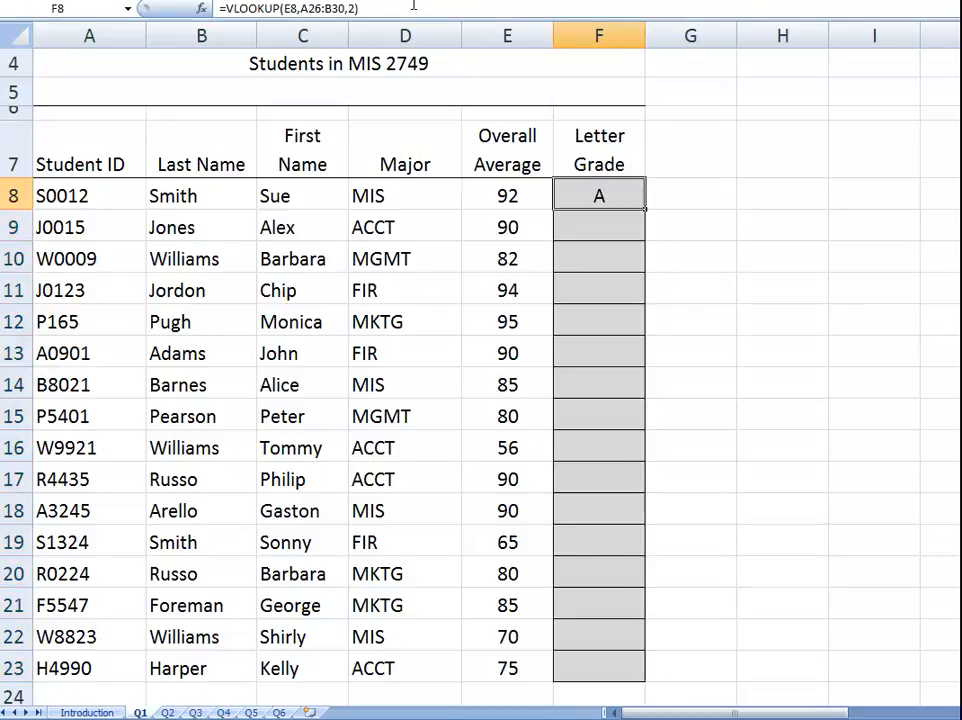
left_click(301, 9)
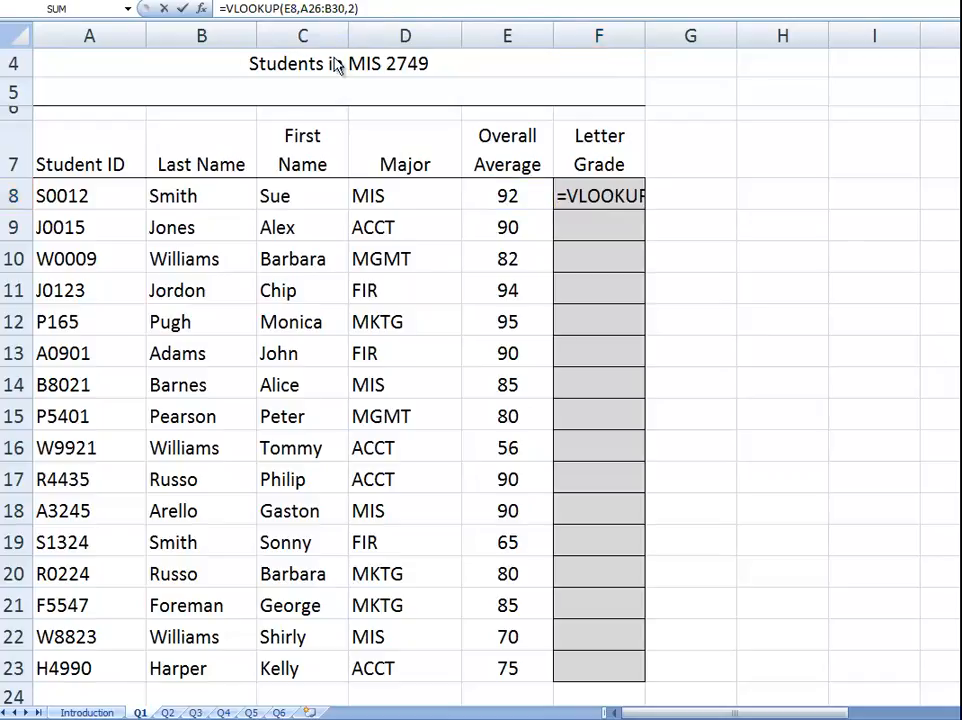
left_click(301, 10)
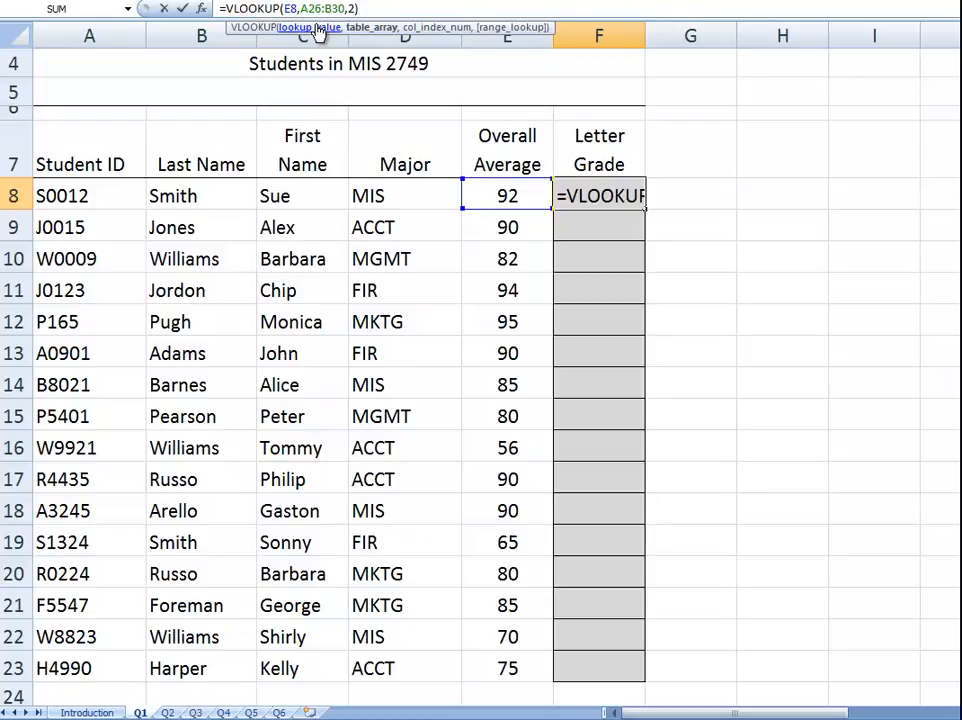
key("Right")
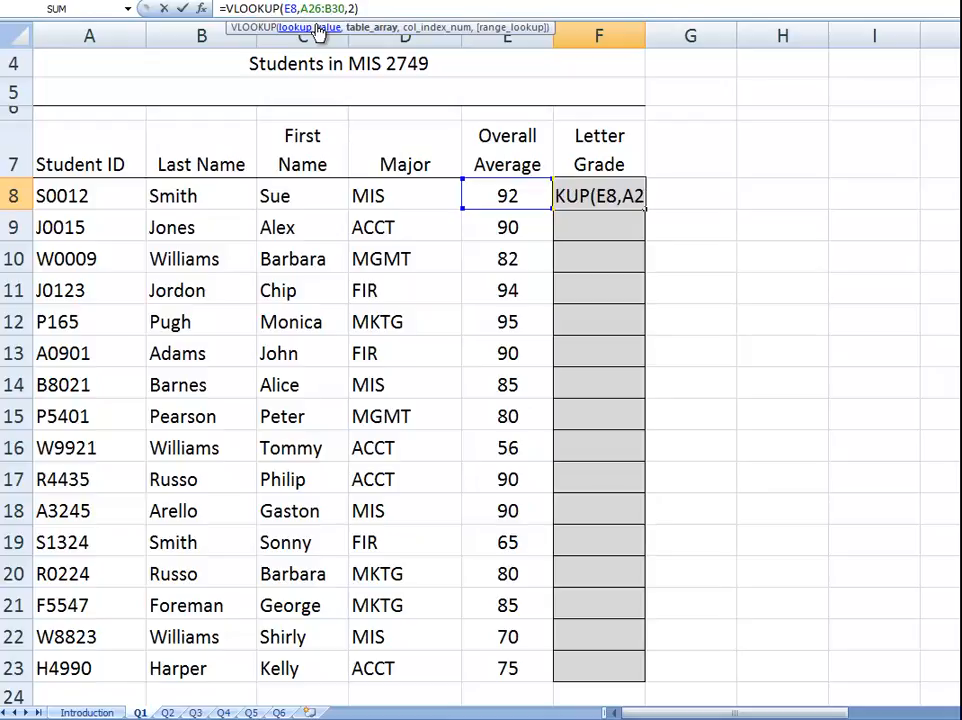
left_click(295, 9)
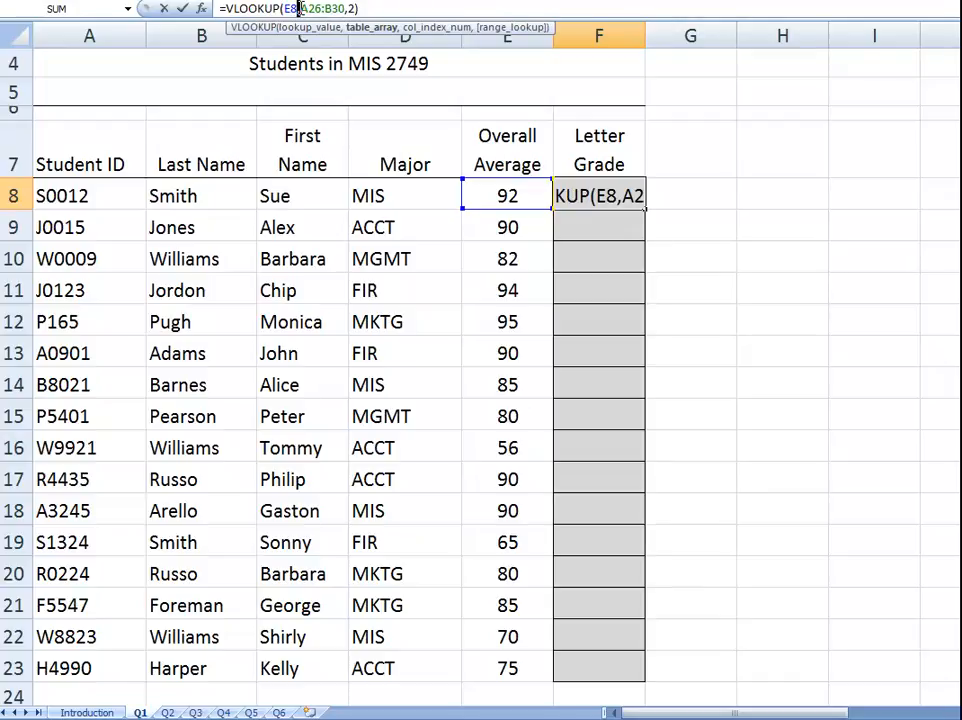
type("$")
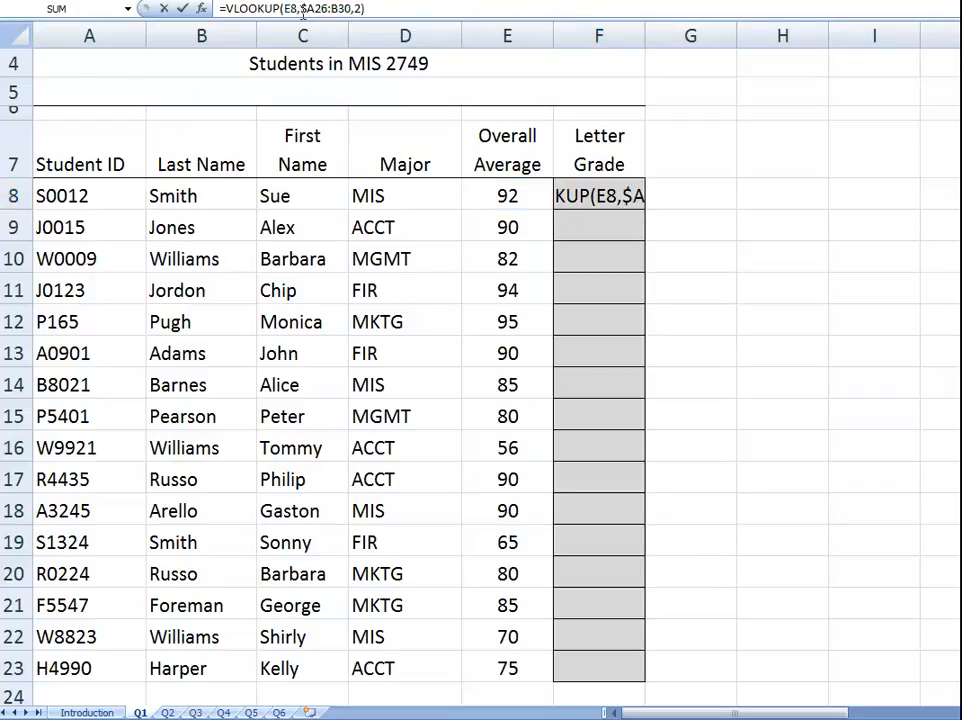
left_click(329, 12)
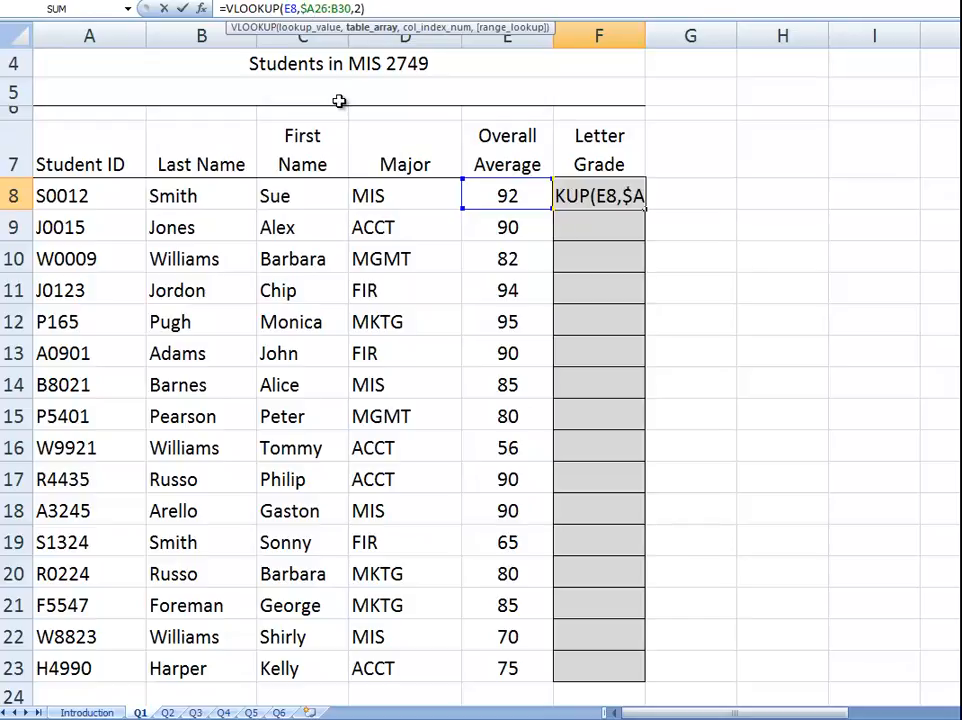
type("$")
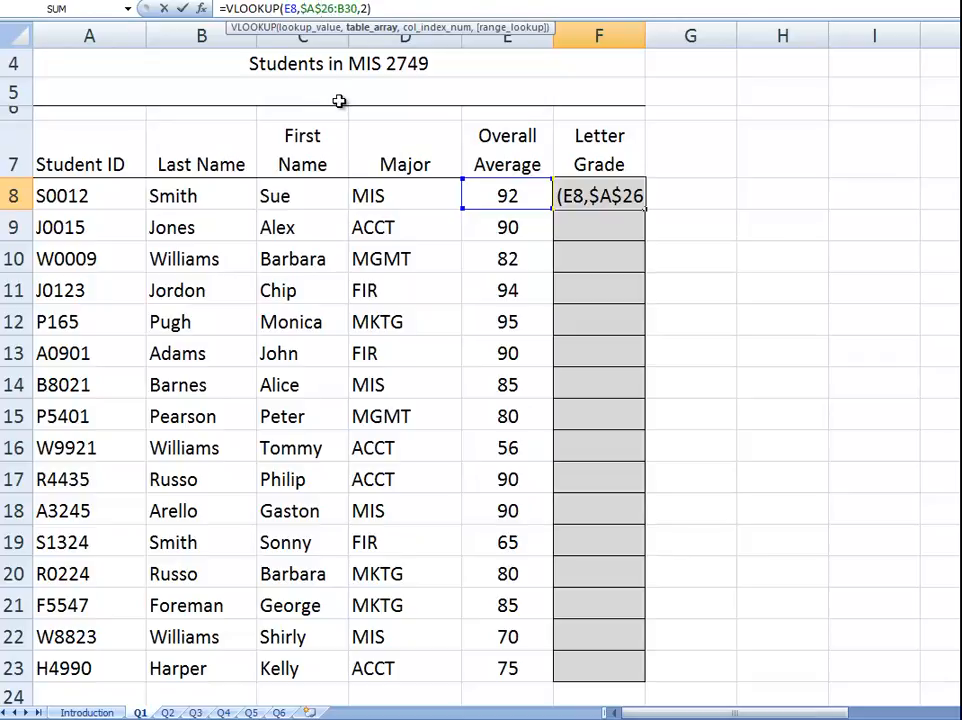
- Make the end of the range absolute as $B$30, commit =VLOOKUP(E8,$A$26:$B$30,2), and select F8 again
key("Right")
key("Right")
key("Right")
key("Right")
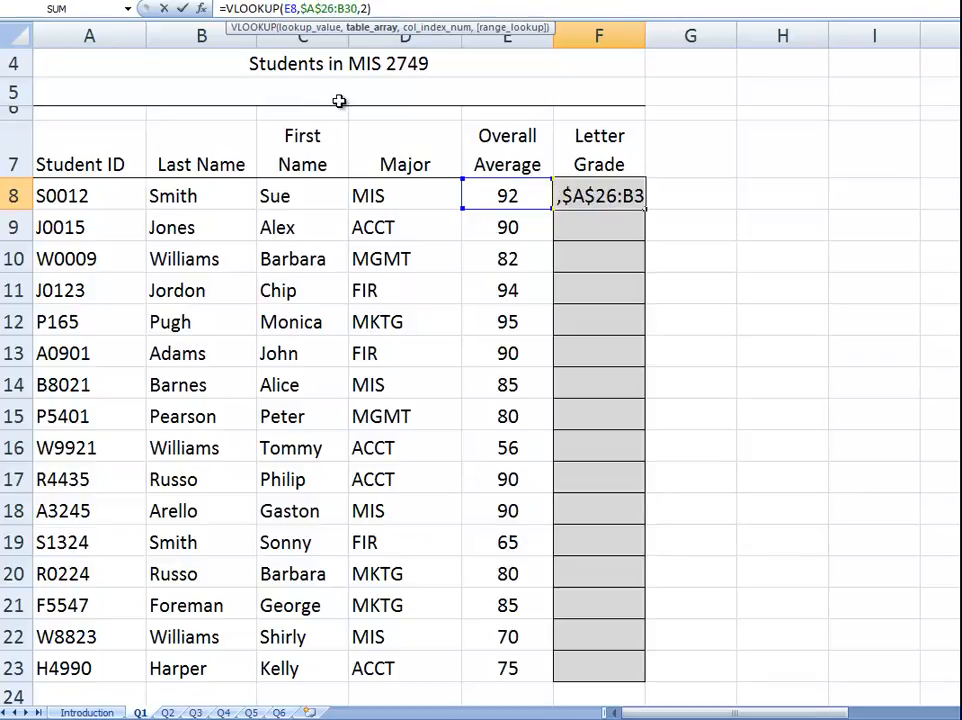
type("$A")
type("$B$")
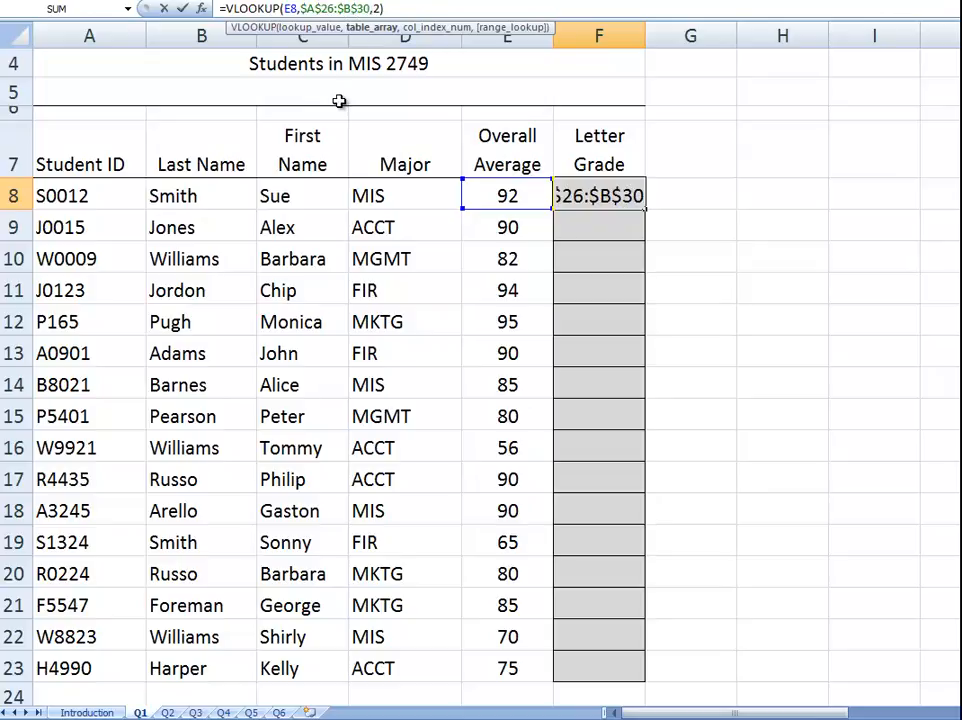
key("Return")
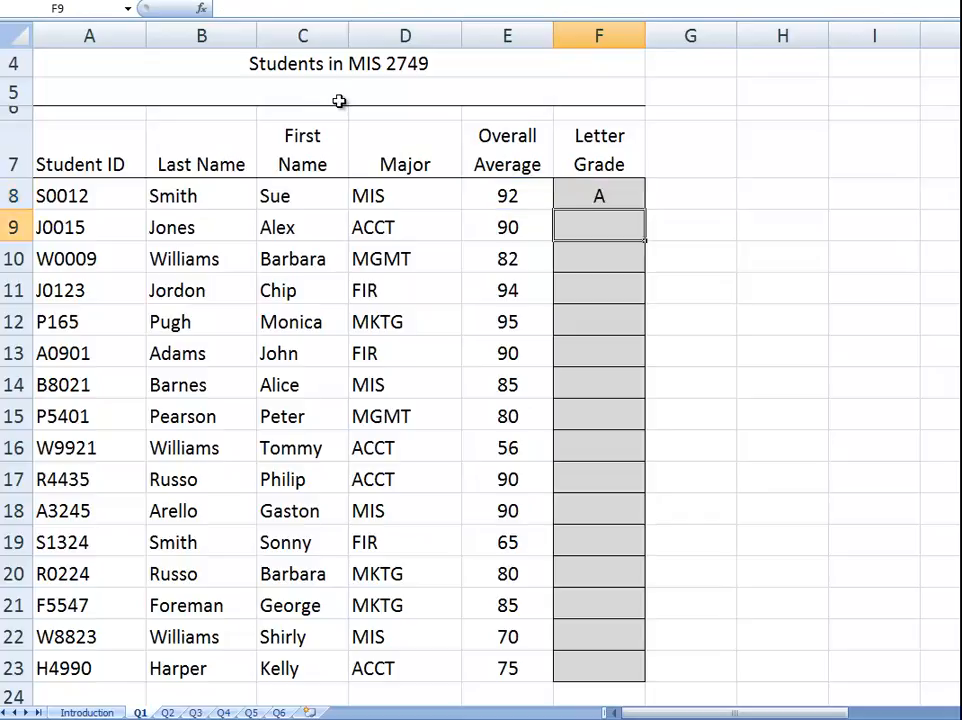
left_click(597, 195)
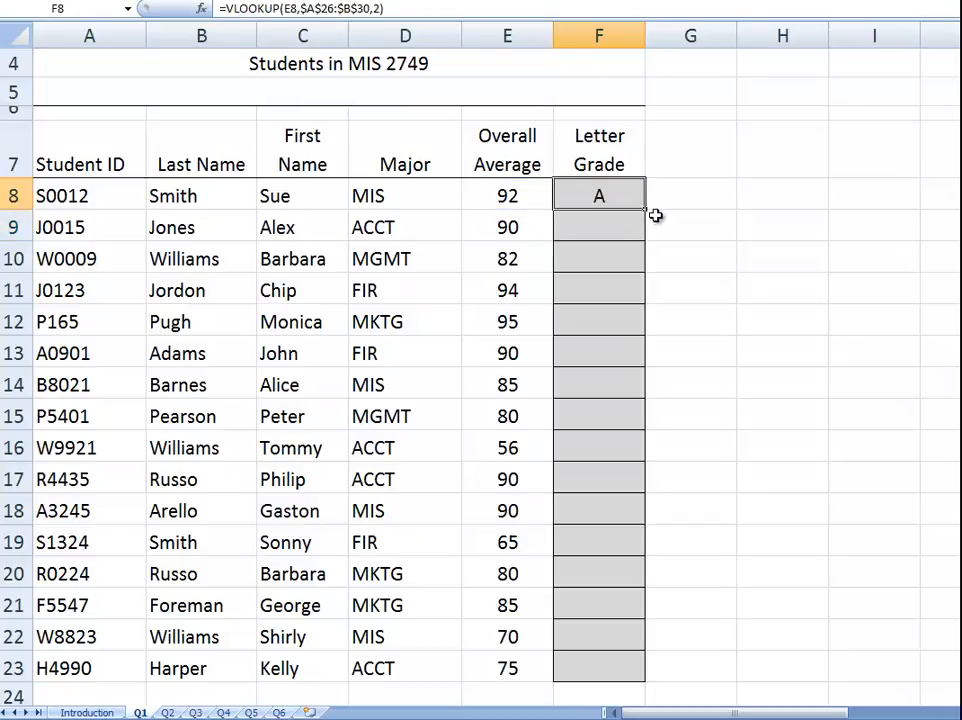
- Copy the VLOOKUP formula from F8 down through F23 to fill in every student's letter grade
left_click_drag(647, 210, 646, 681)
left_click(751, 557)
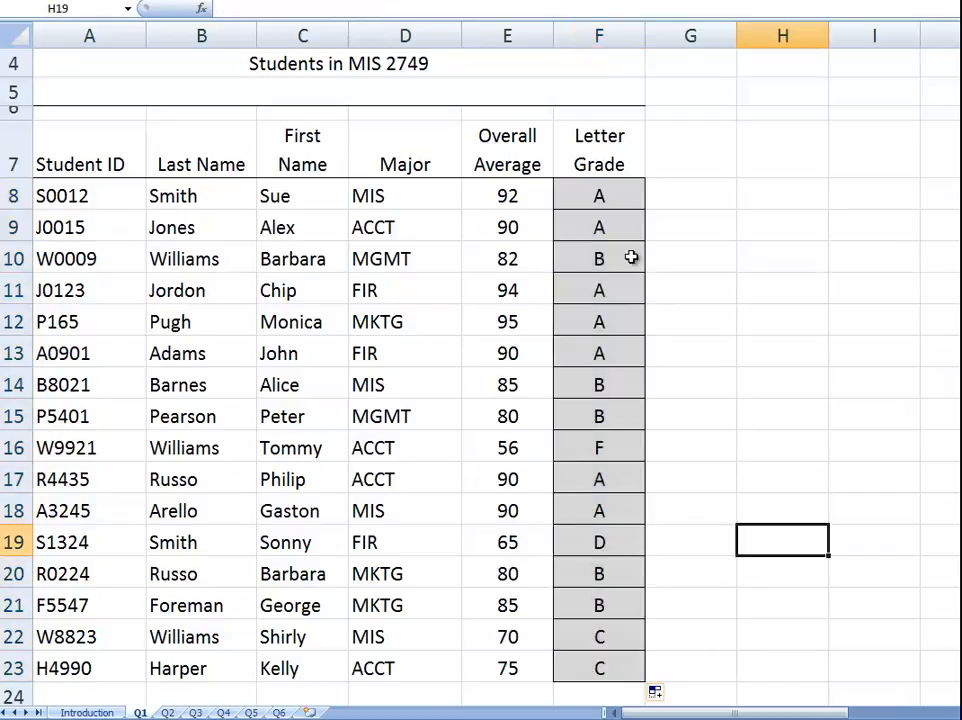
- Check the copied formulas in F8, F22, F21 and F19 against the absolute lookup table range A26:B30
left_click(601, 198)
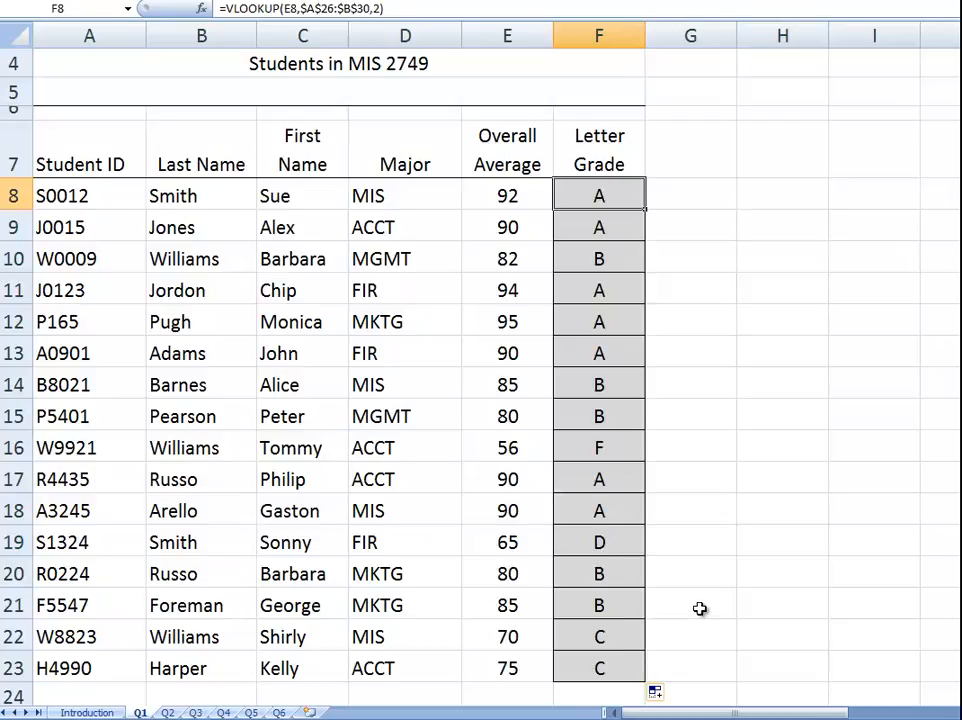
left_click(700, 606)
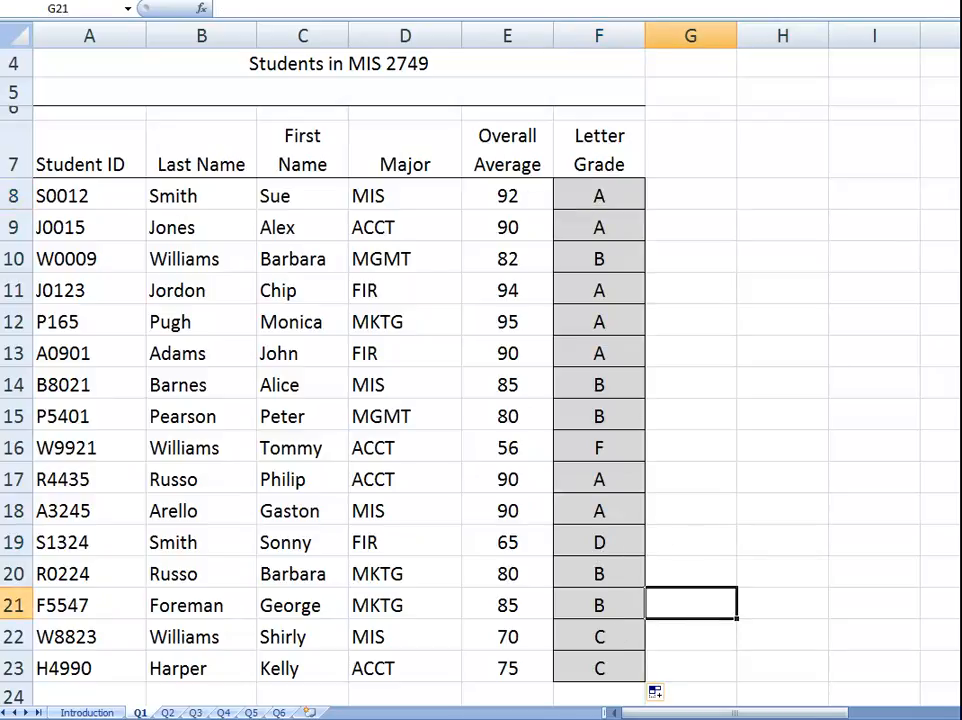
left_click(603, 200)
left_click(612, 640)
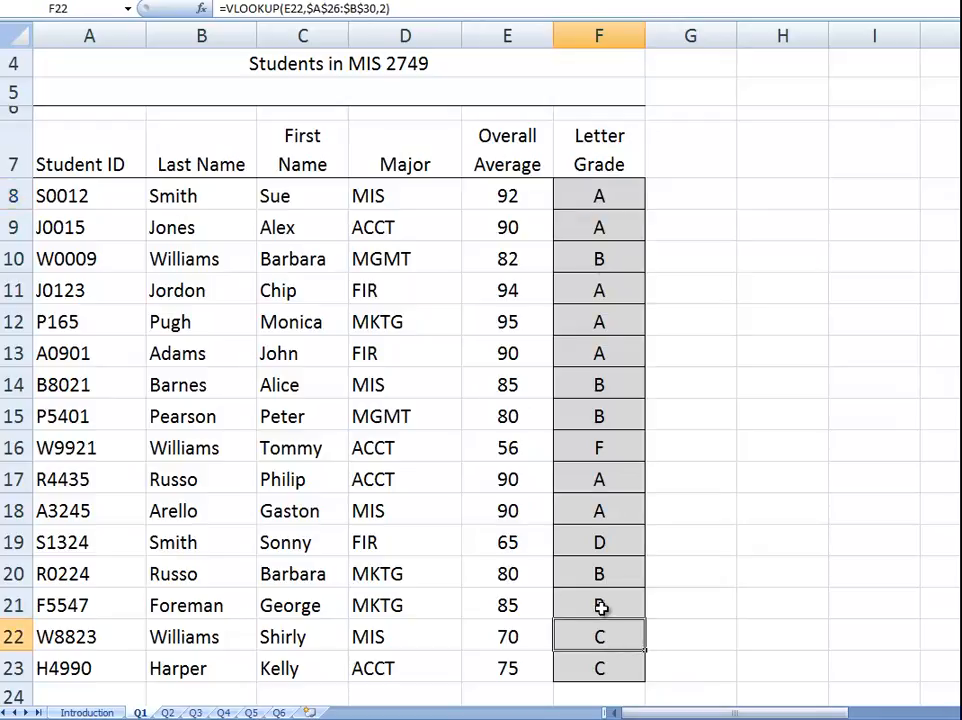
left_click(605, 606)
left_click(590, 542)
scroll(695, 546, "down", 4)
left_click_drag(84, 402, 200, 522)
left_click(452, 531)
scroll(452, 531, "up", 5)
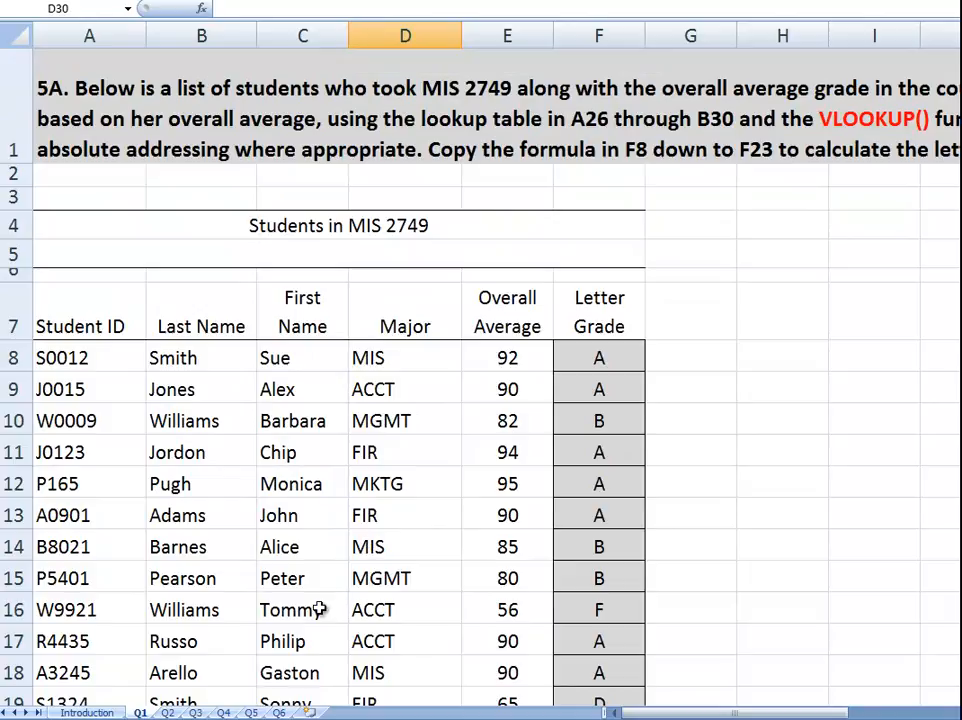
- Open sheet Q2 and review its sort and subtotal instructions and the name, major and midterm grade columns
left_click(168, 712)
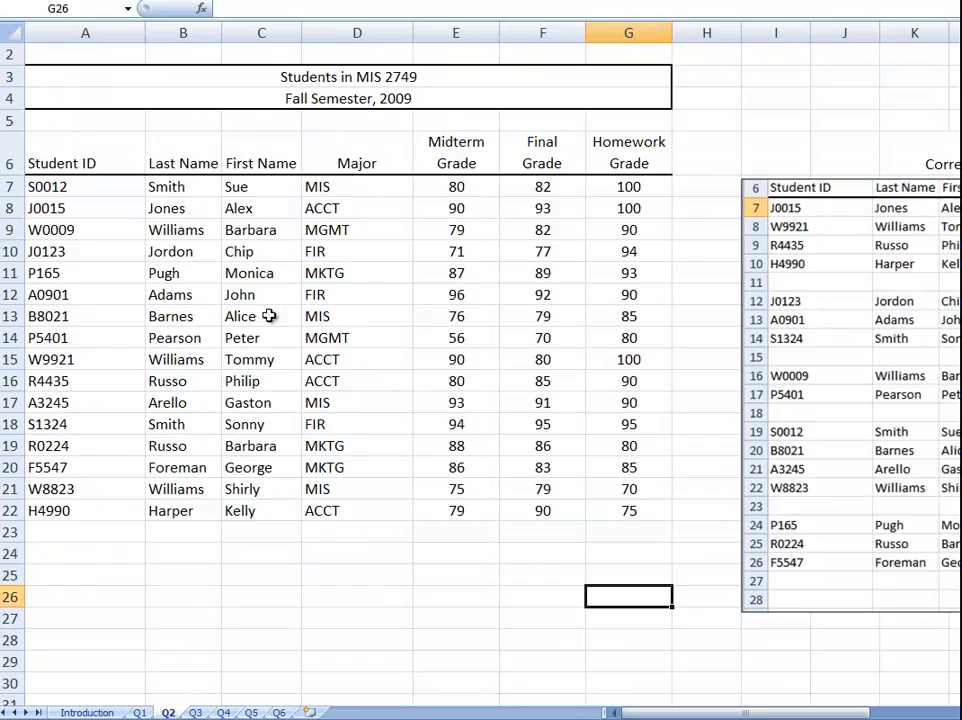
scroll(268, 316, "up", 1)
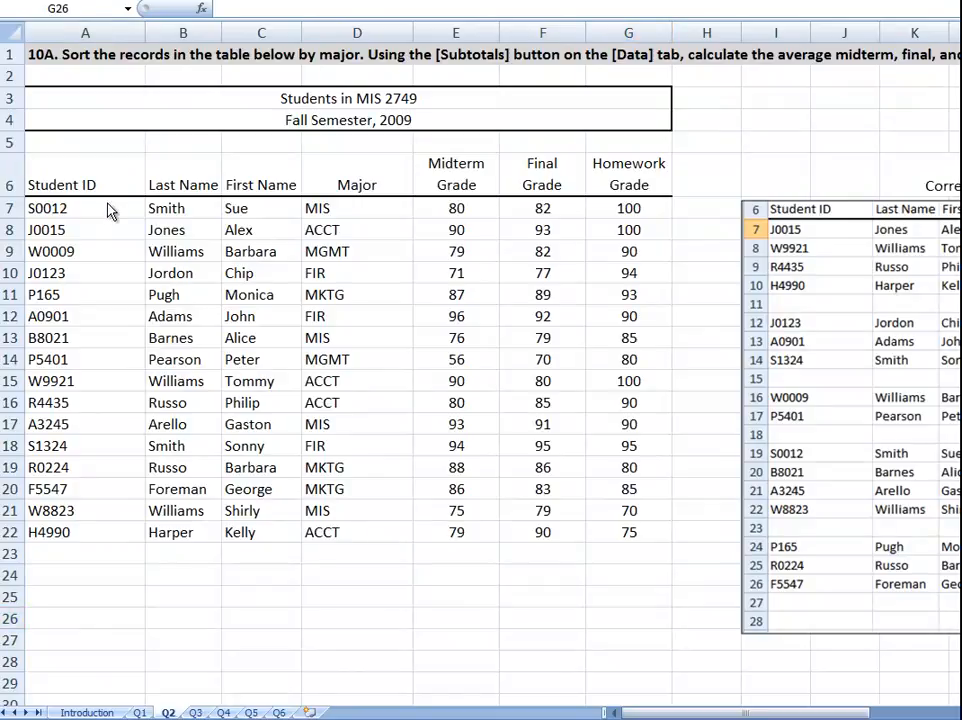
left_click(172, 208)
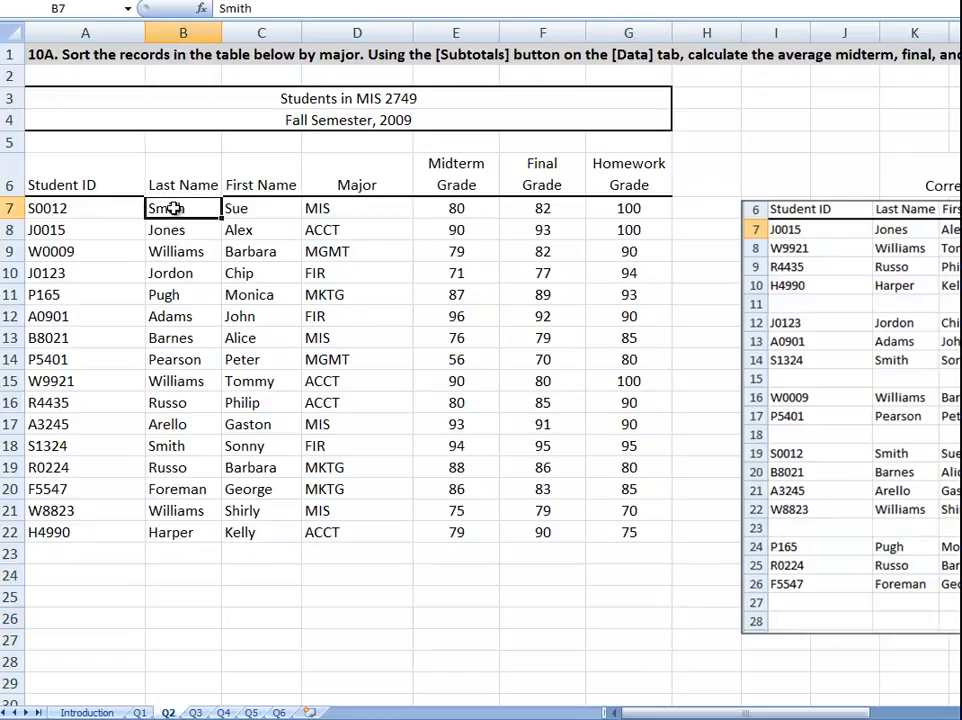
left_click(246, 210)
left_click(313, 208)
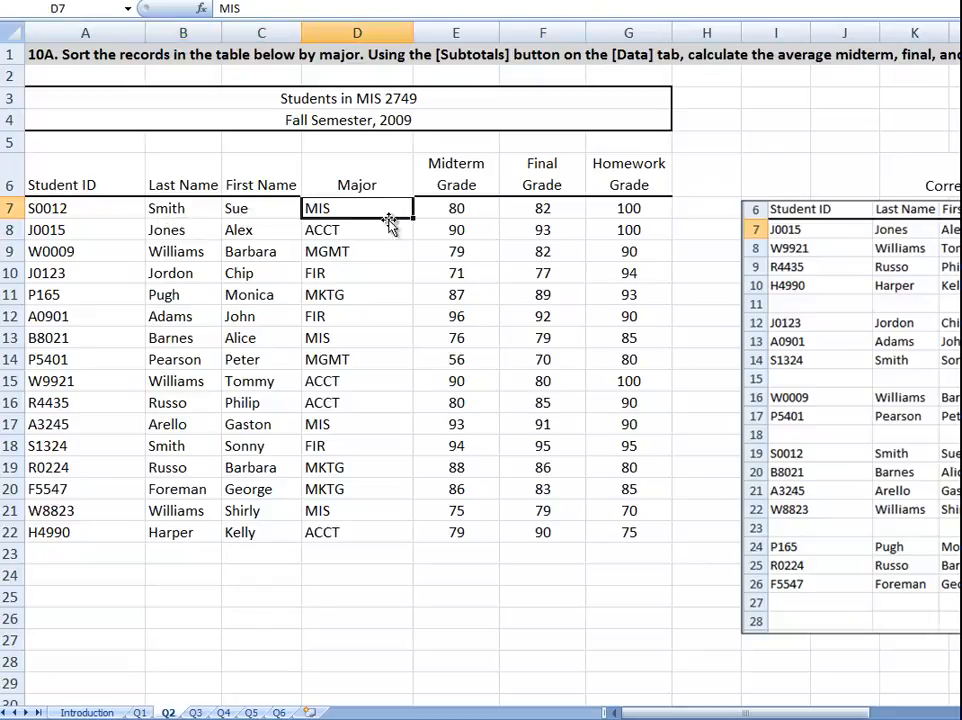
left_click(455, 209)
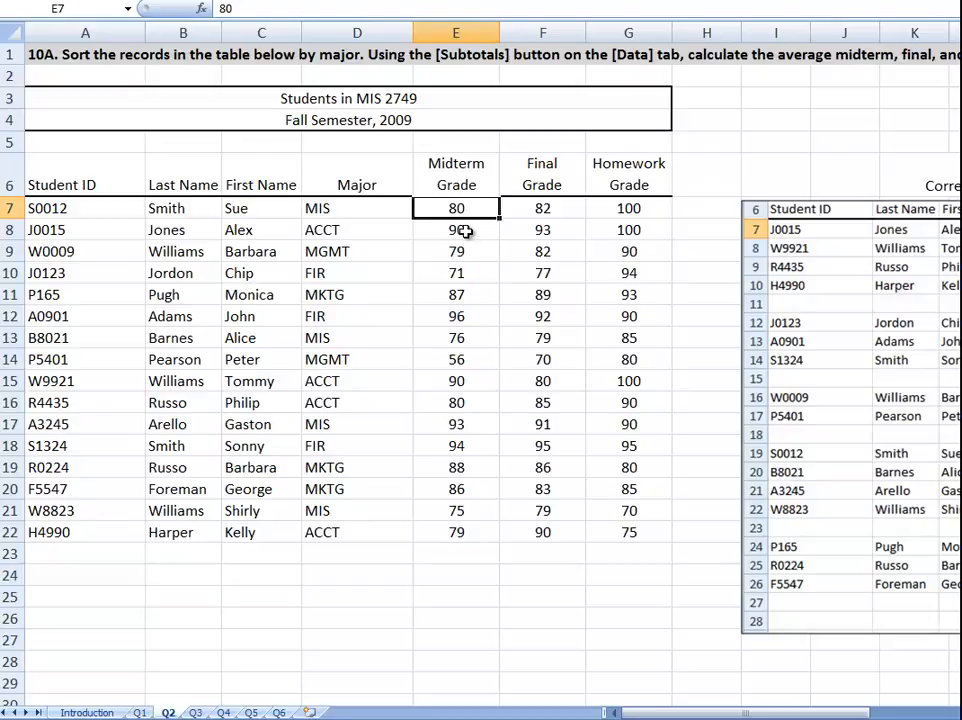
- Open sheet Q3 and review its counting instructions, the school and salary columns, and the answer cells in rows 29 and 30
left_click(197, 712)
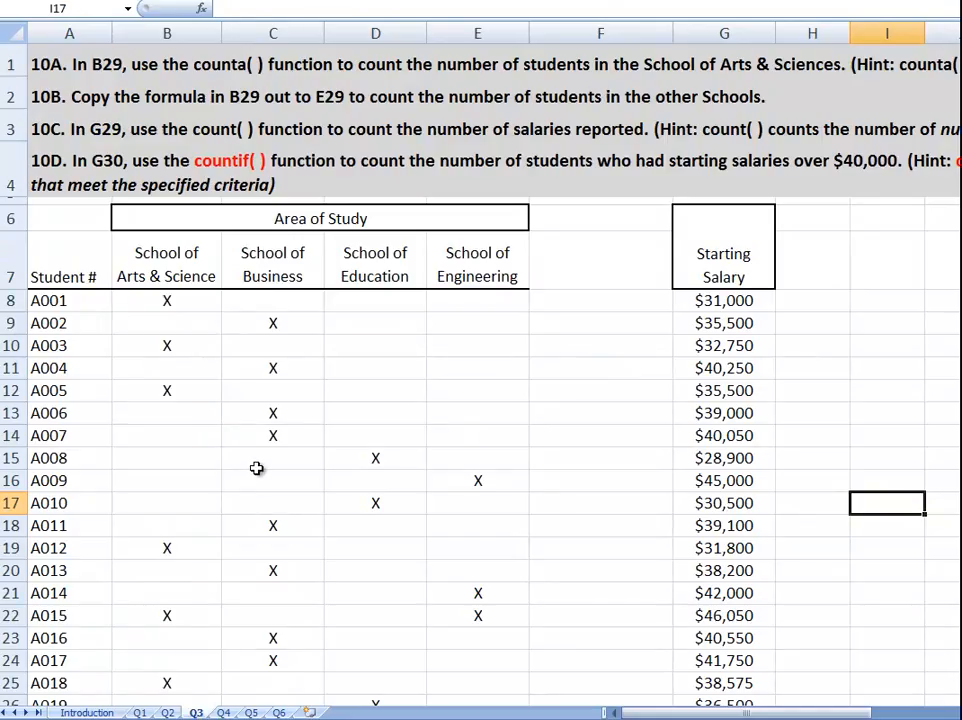
scroll(256, 468, "down", 4)
scroll(256, 468, "up", 3)
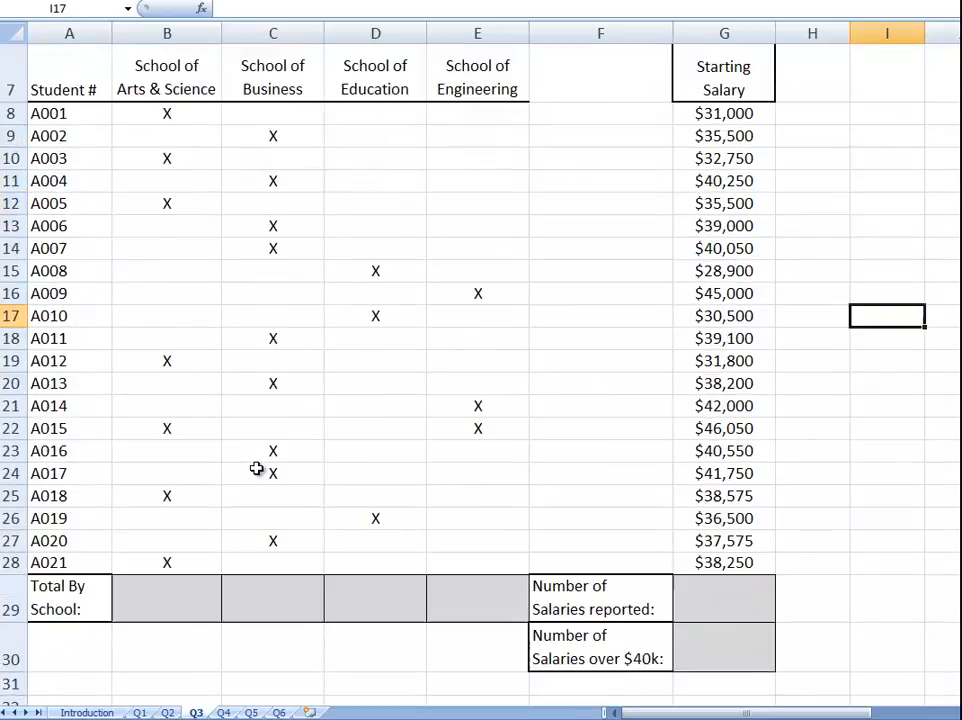
scroll(256, 468, "up", 1)
scroll(256, 468, "down", 1)
scroll(256, 468, "up", 1)
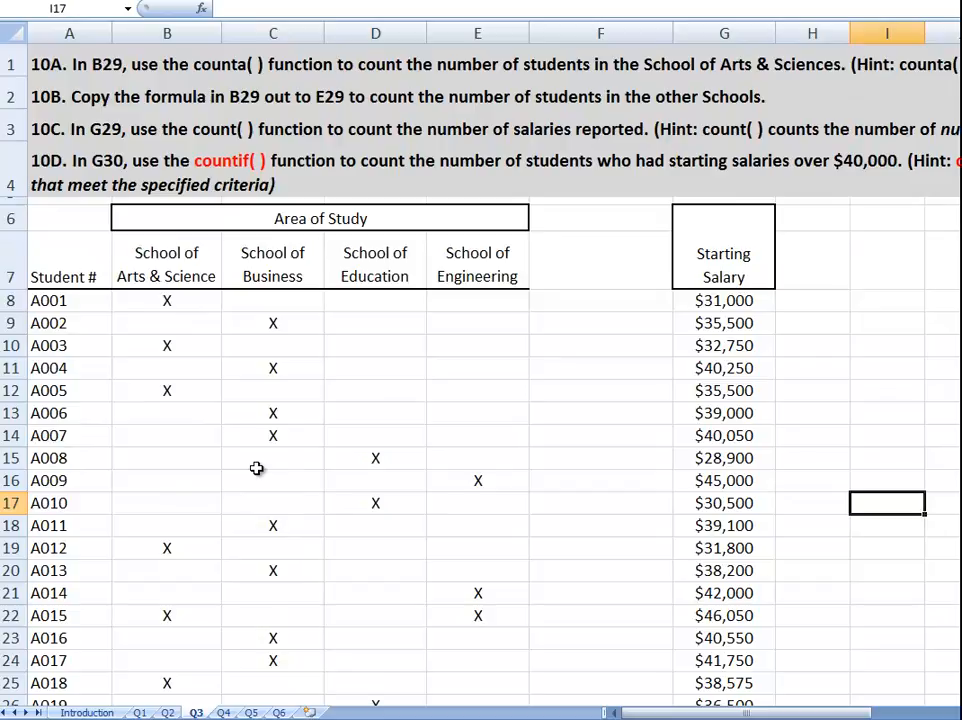